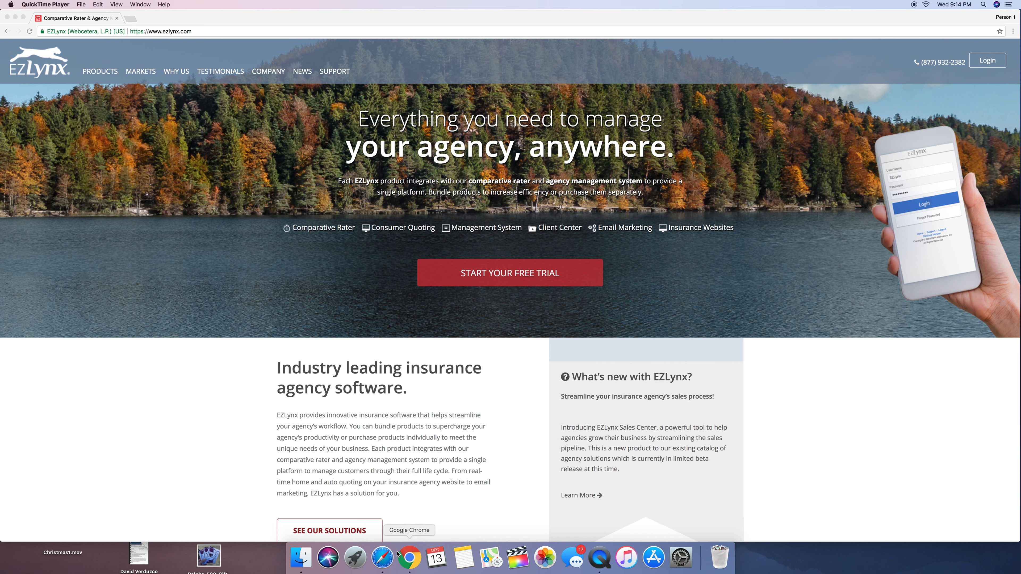
Switch to Safari, open Facebook there, and minimize the open chat window
left_click(382, 557)
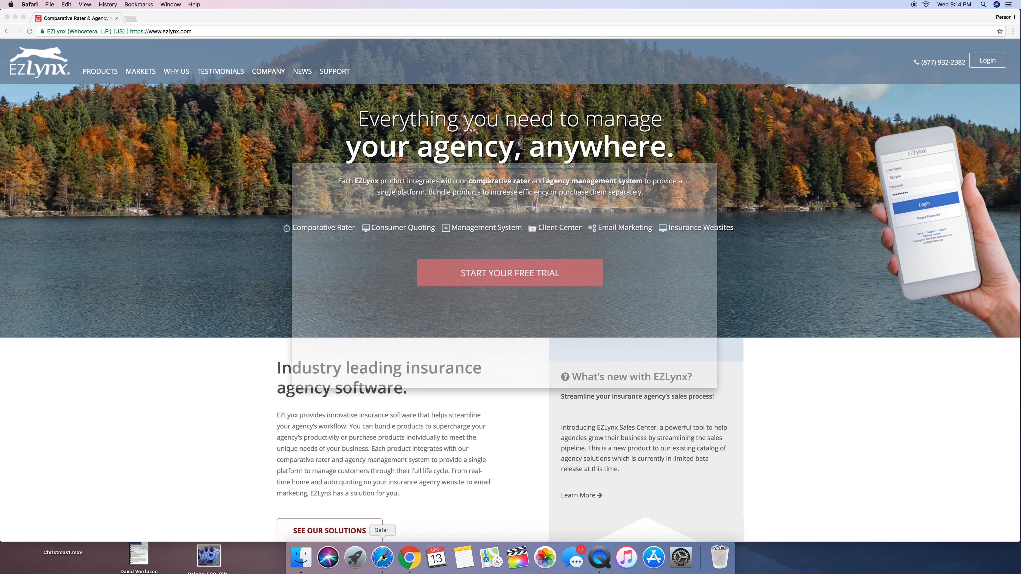
left_click(422, 62)
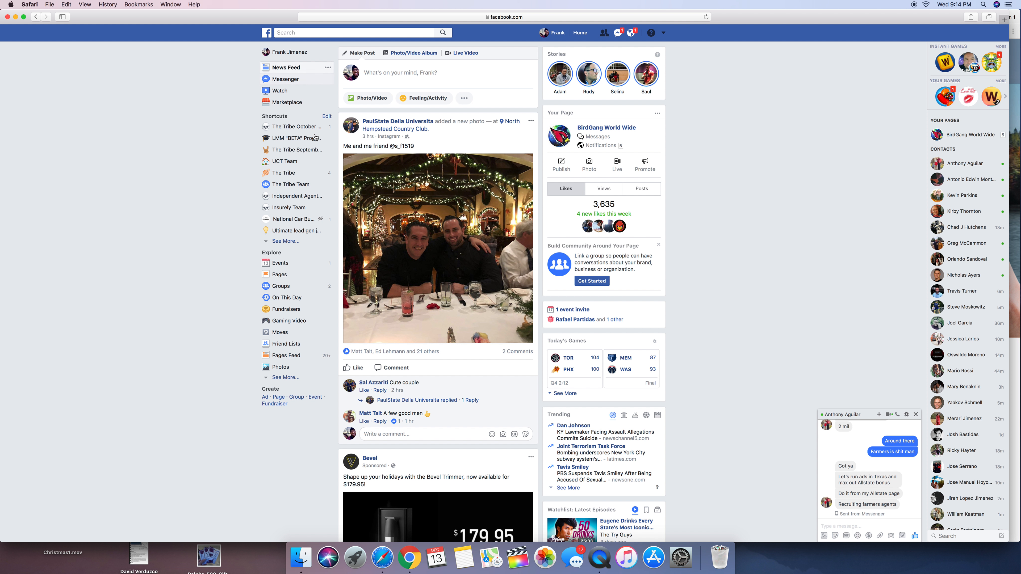
left_click(866, 418)
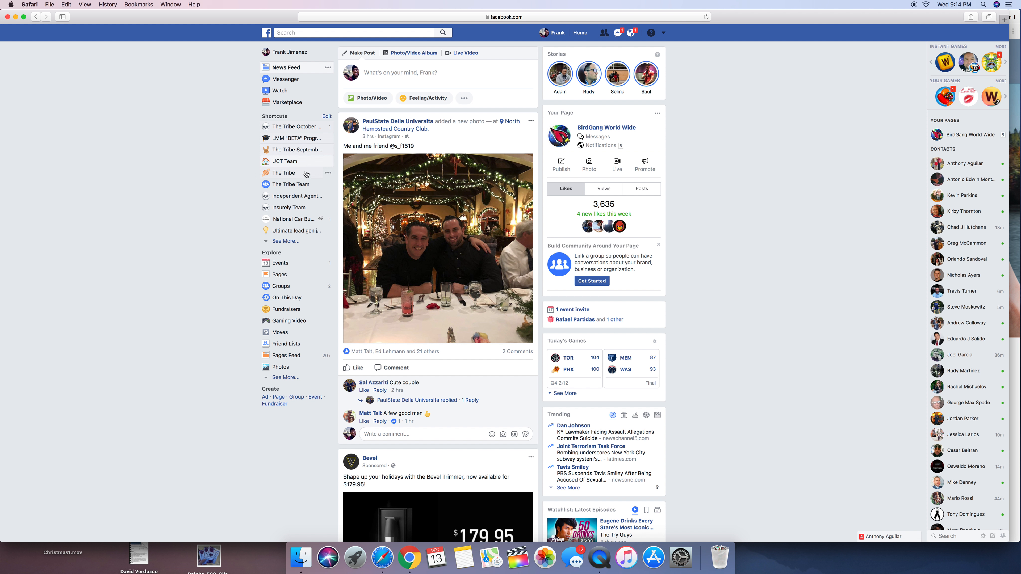
Open the Insurely Team group and find the Carrier Log Ins document in its discussion feed
left_click(297, 207)
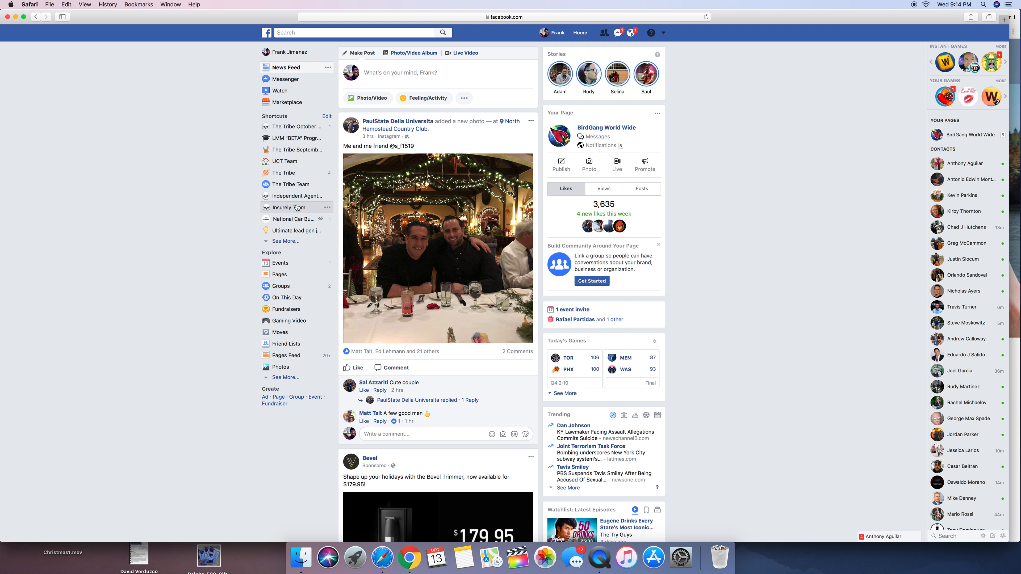
left_click(297, 208)
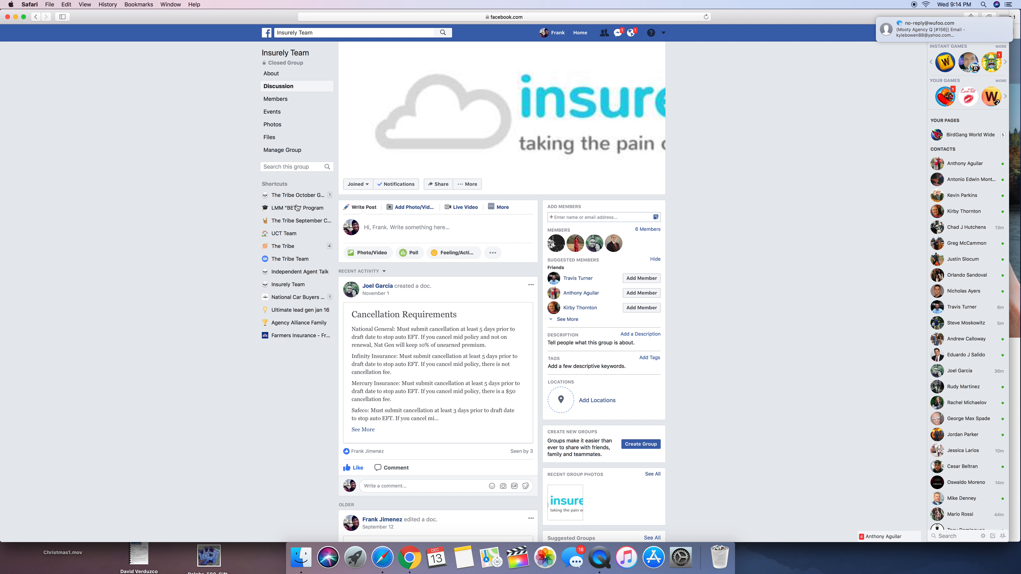
scroll(366, 213, "down", 10)
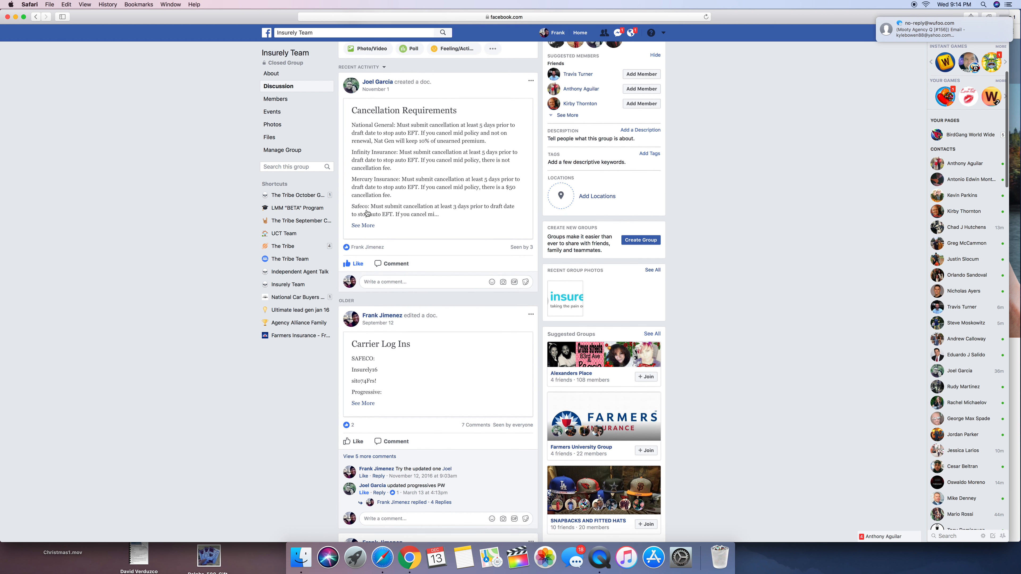
scroll(366, 213, "down", 2)
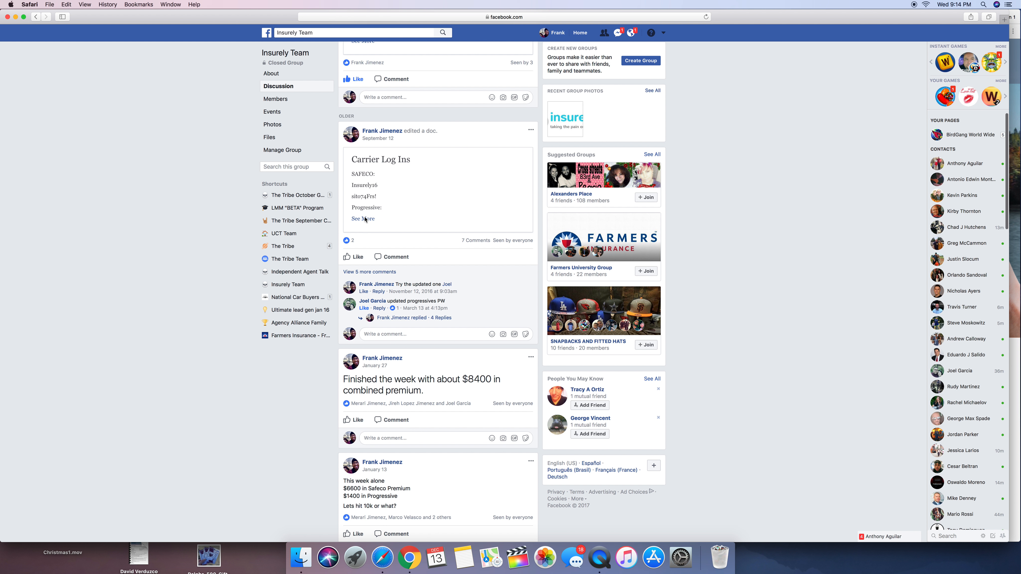
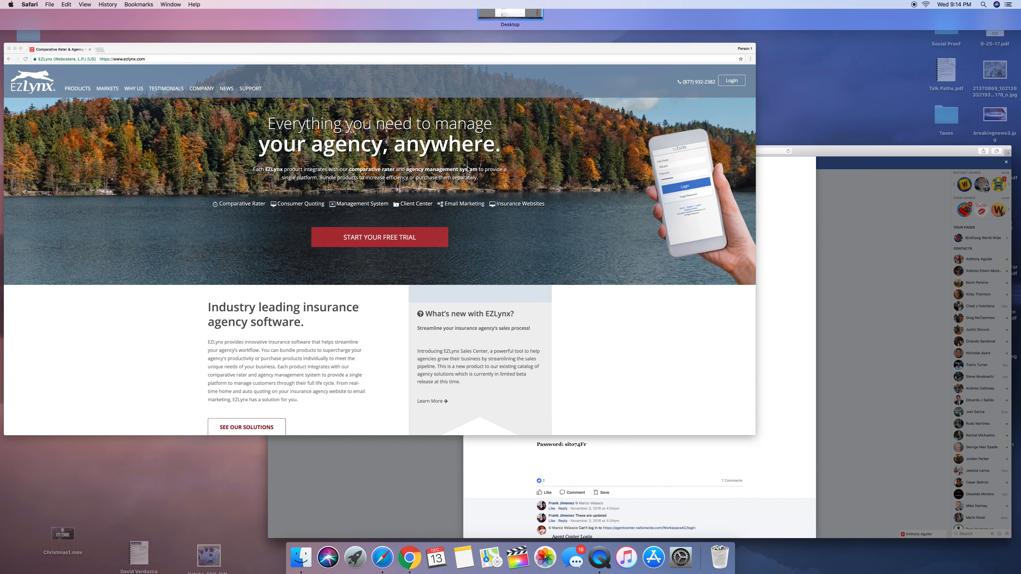
Switch to the Chrome window with the EZLynx website and open the EZLynx login page
left_click(467, 169)
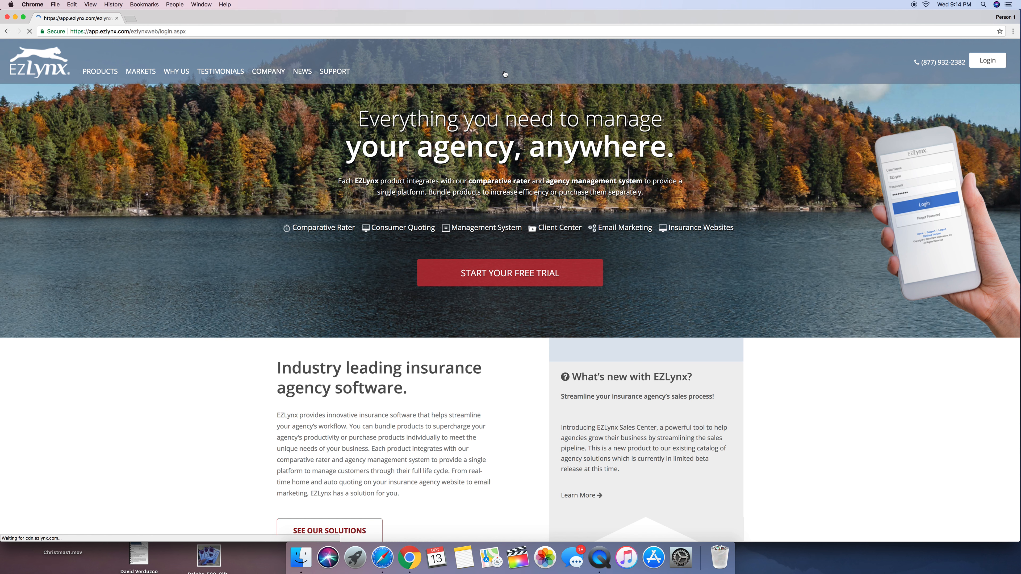
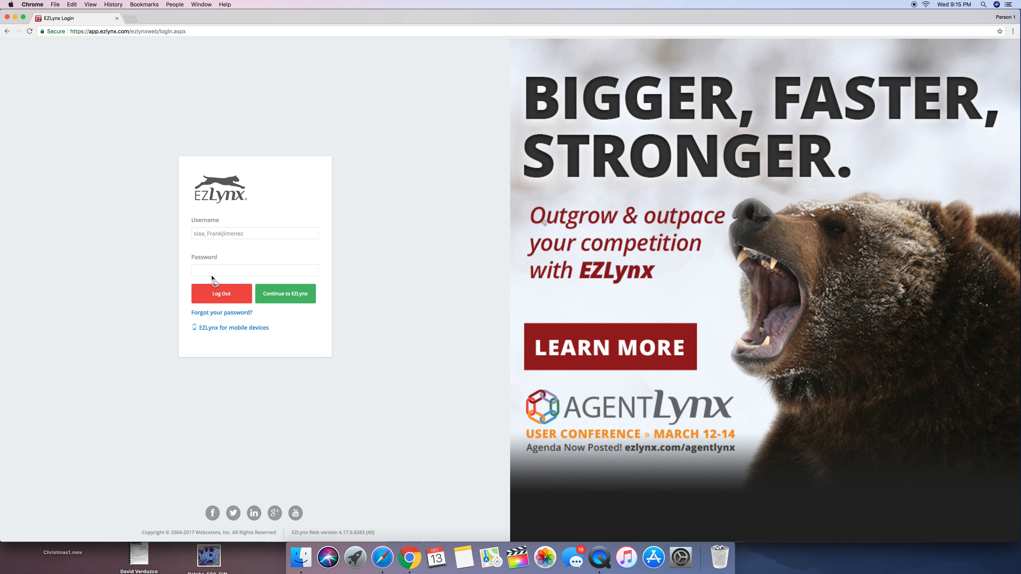
Continue into the EZLynx home page from the login screen and open the form for creating a new applicant
left_click(286, 298)
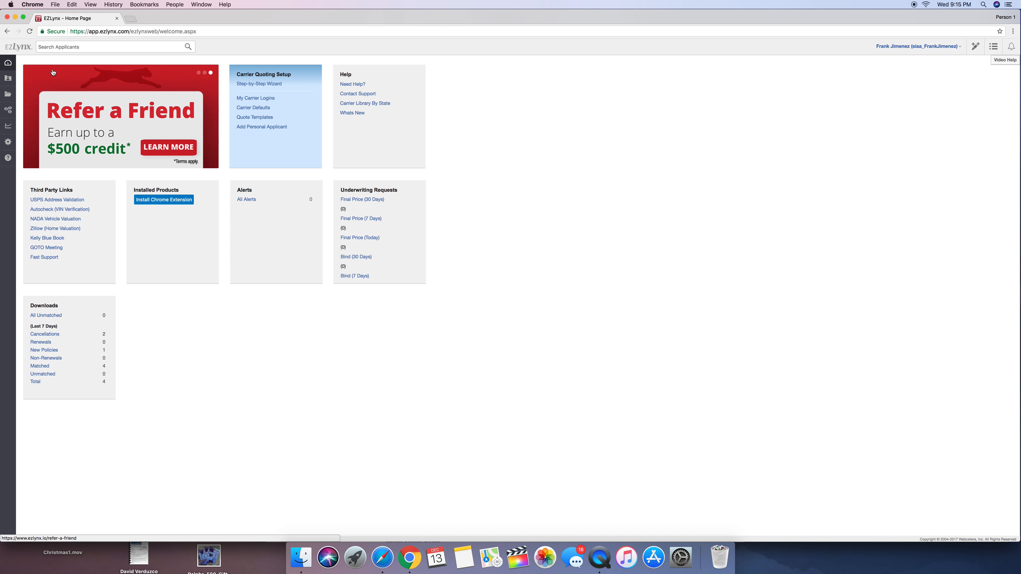
mouse_move(8, 63)
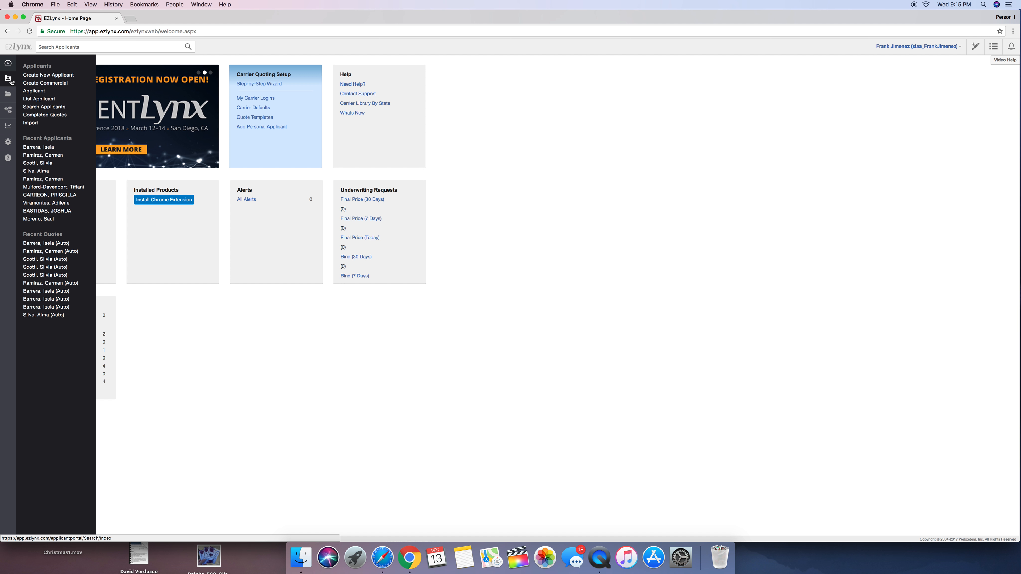
left_click(67, 77)
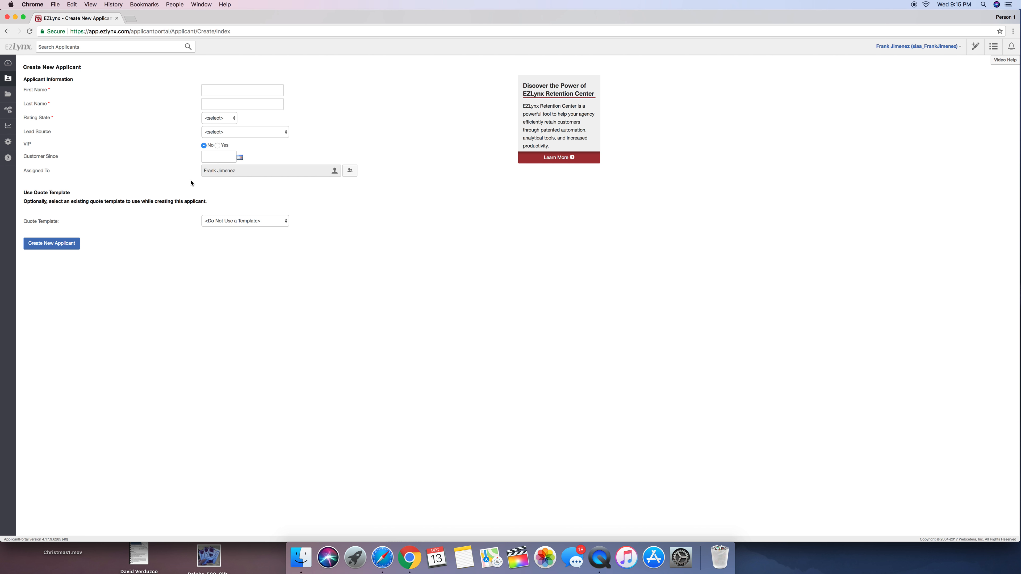
Enter the applicant's first name and last name in the new applicant form
left_click(247, 93)
left_click(125, 95)
left_click(216, 88)
key("Tab")
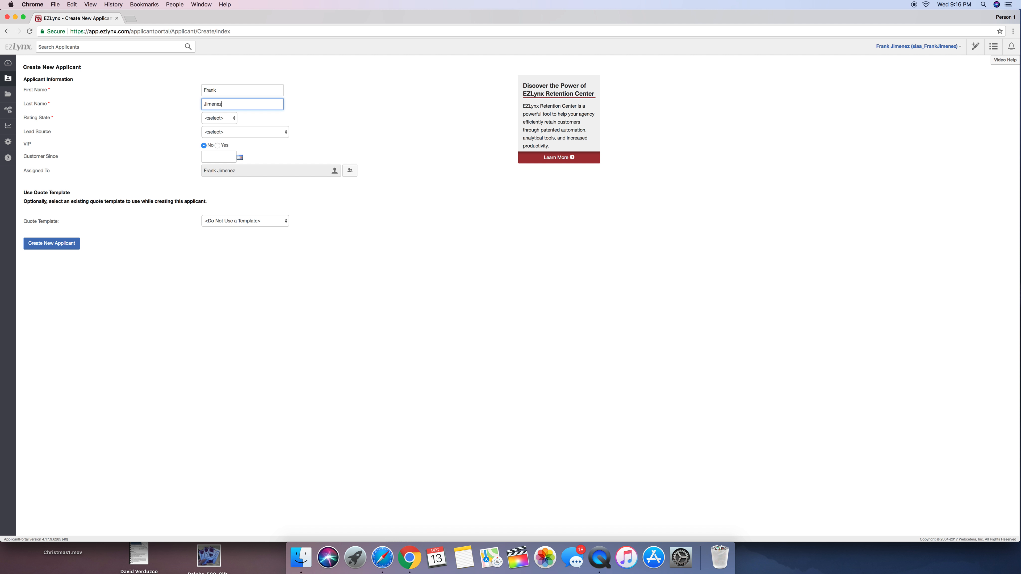
Set the rating state to AZ and the lead source to Facebook, and create the applicant without a quote template
left_click(220, 118)
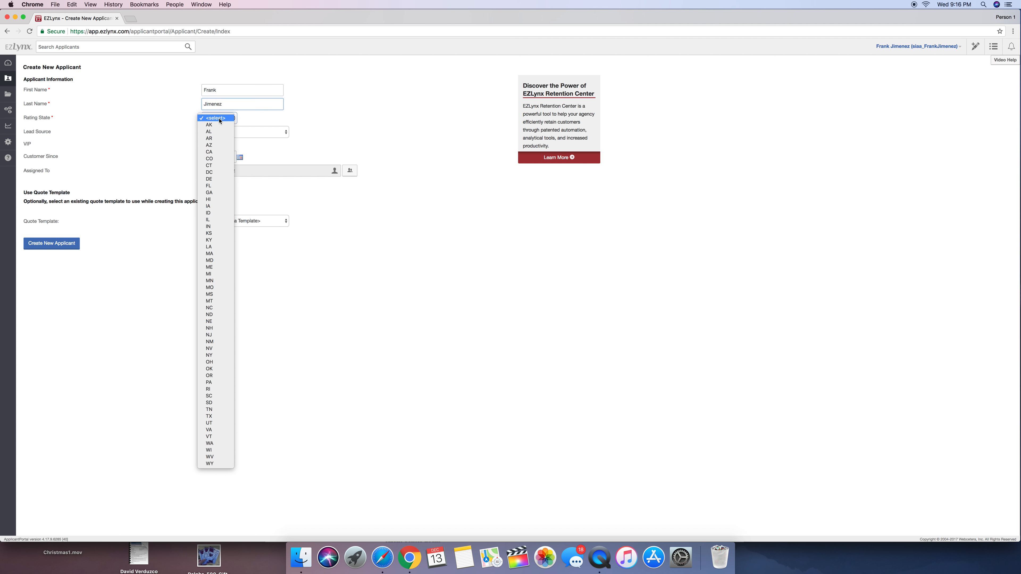
left_click(217, 145)
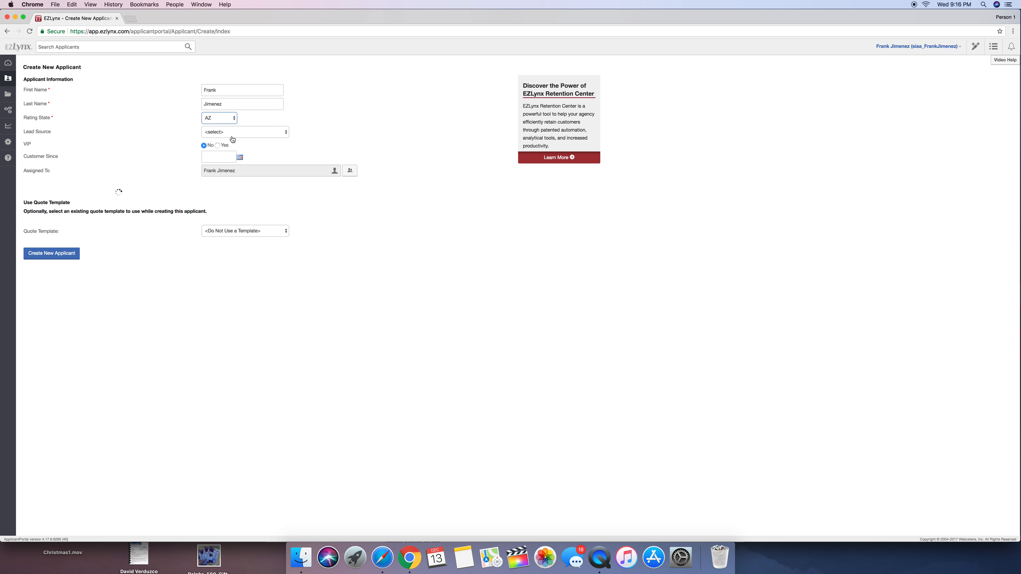
left_click(241, 135)
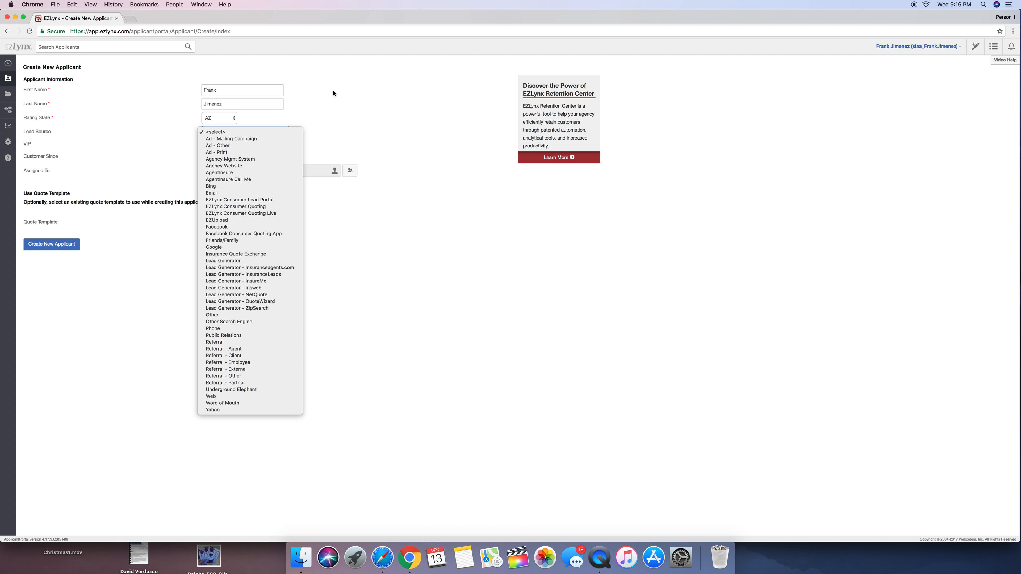
left_click(248, 227)
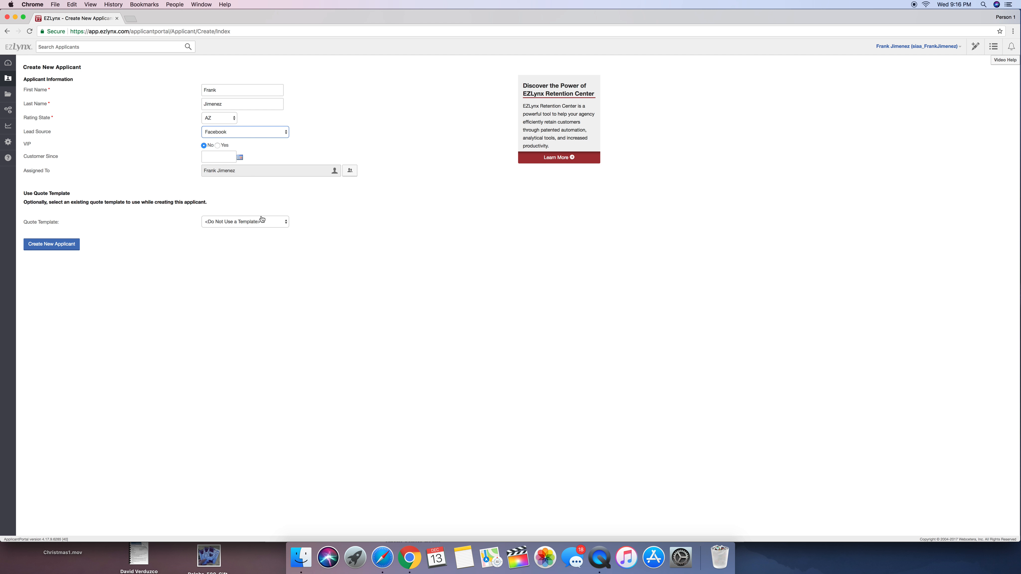
left_click(57, 244)
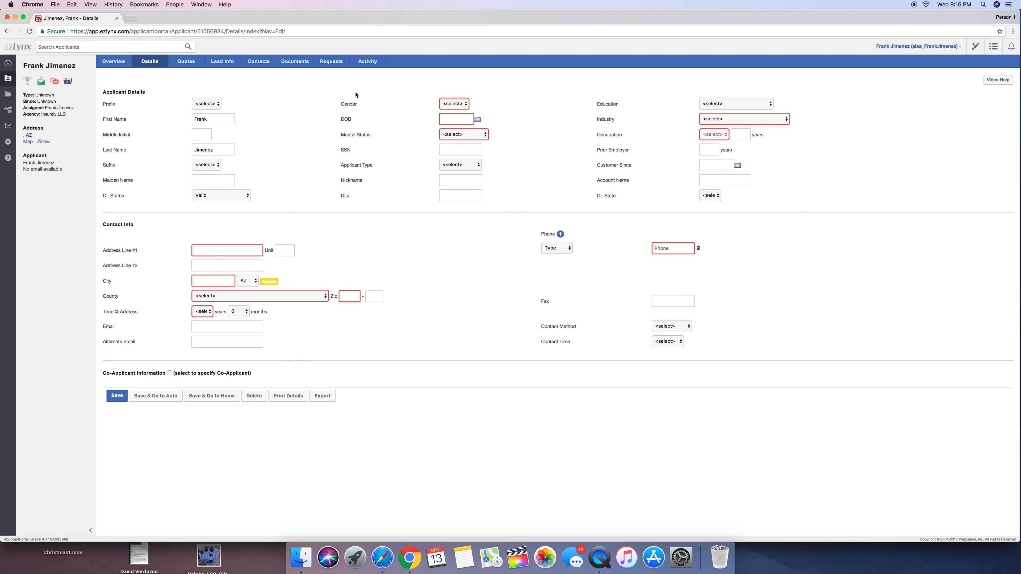
Set the applicant's gender to Male and enter the date of birth
left_click(457, 104)
left_click(459, 117)
left_click(296, 127)
Set the applicant's education to Some College - No Degree, industry to Education/Library and occupation to Audio-Visual Tech
left_click(716, 104)
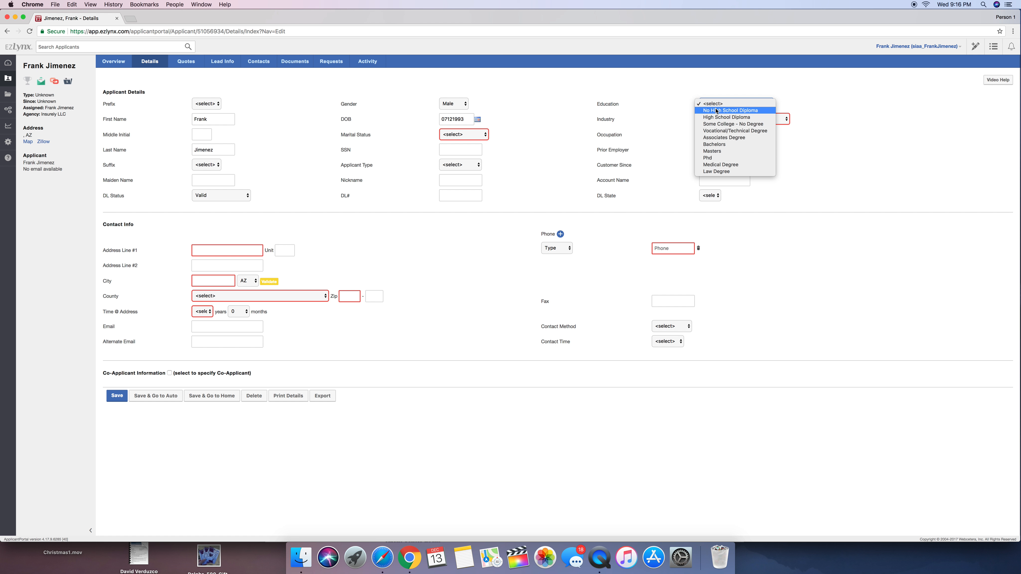
left_click(725, 125)
left_click(736, 119)
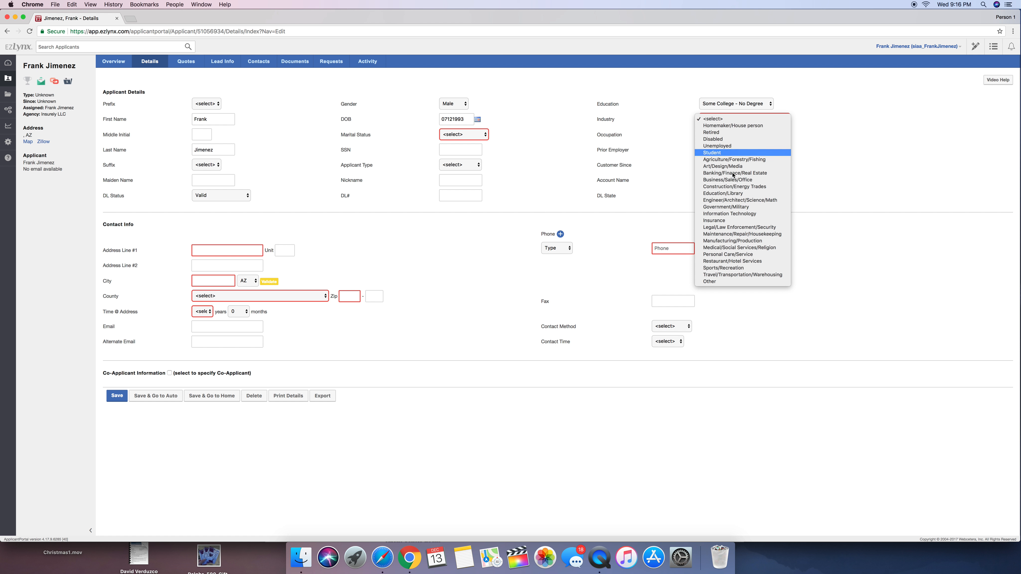
left_click(743, 194)
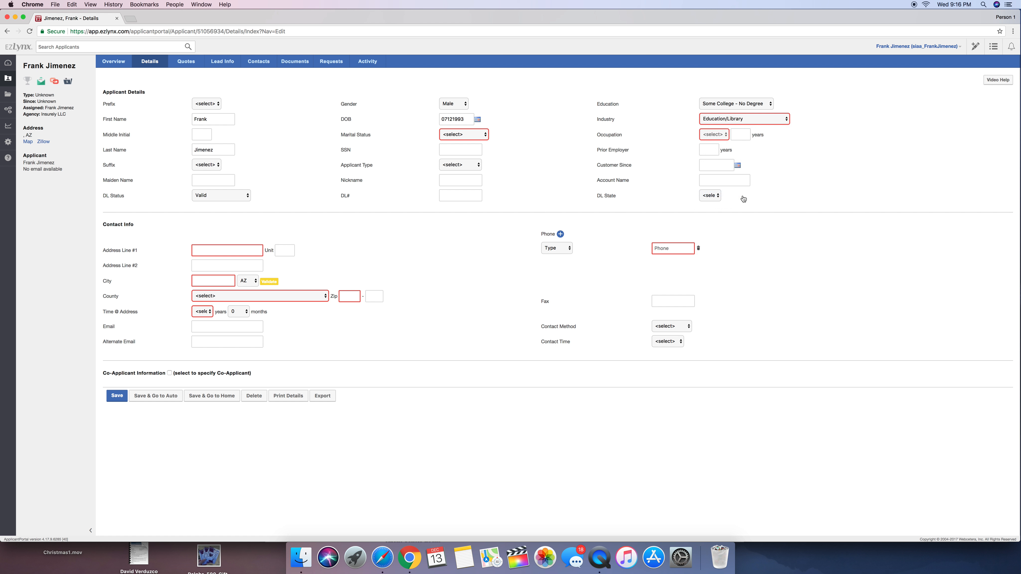
left_click(715, 134)
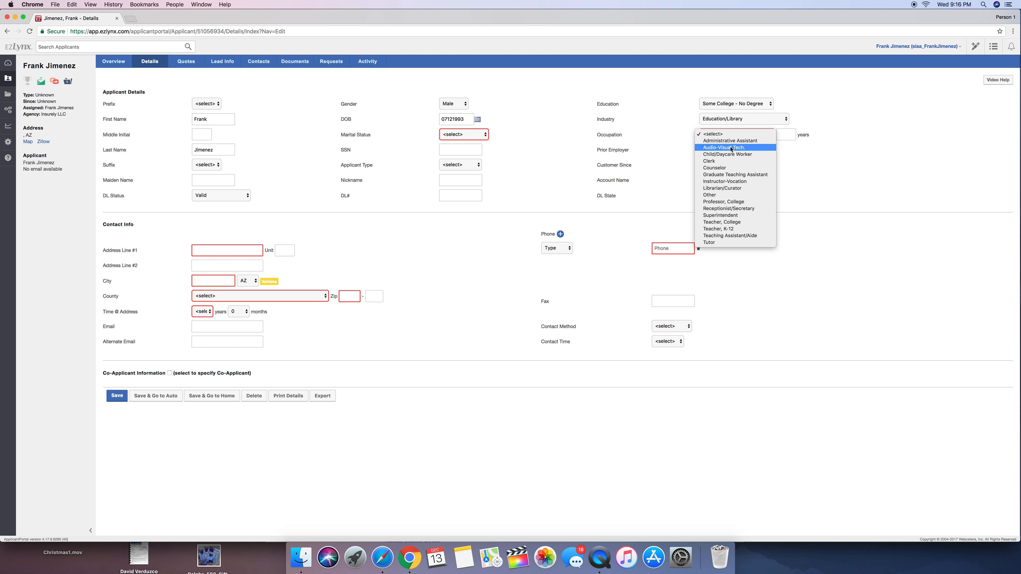
left_click(730, 148)
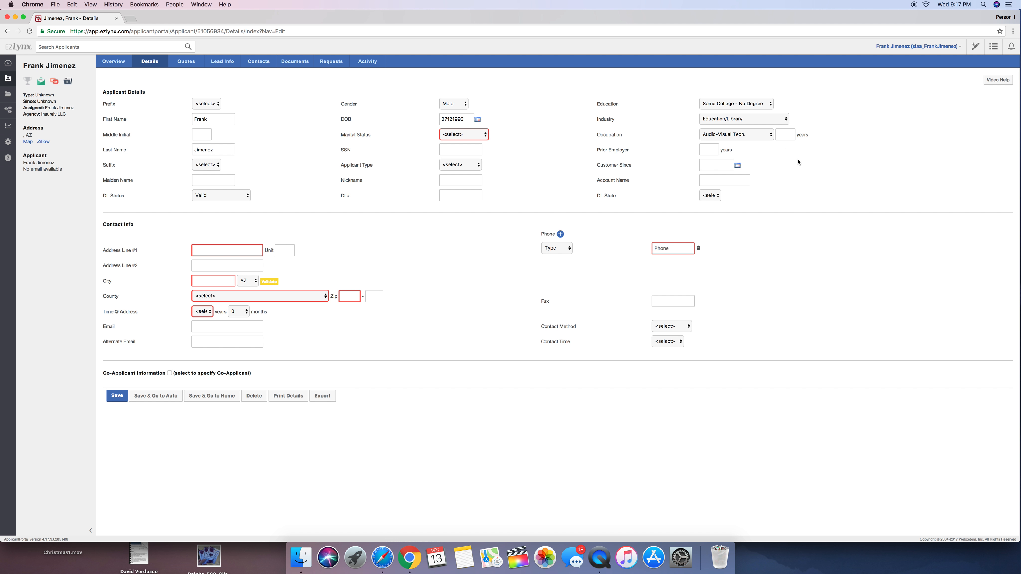
Check the co-applicant fields under the Married option, and set the applicant's marital status to Single
left_click(485, 136)
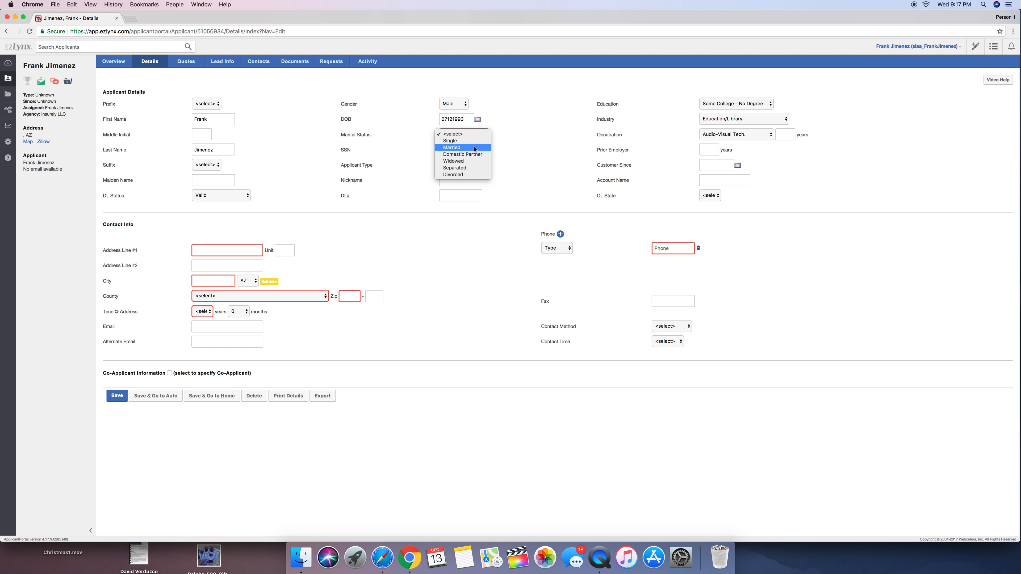
left_click(451, 147)
scroll(385, 286, "down", 3)
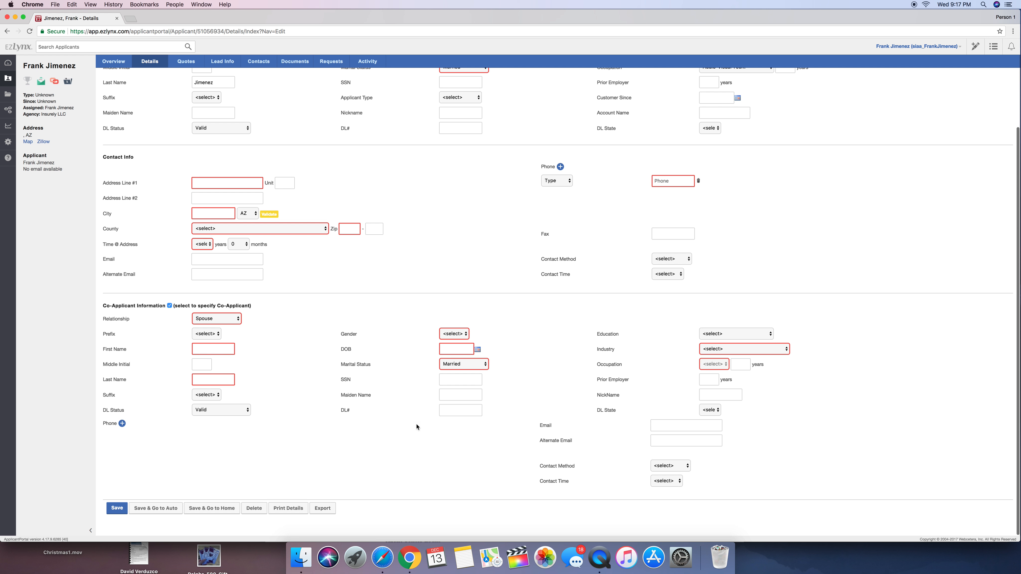
scroll(406, 371, "up", 3)
left_click(465, 136)
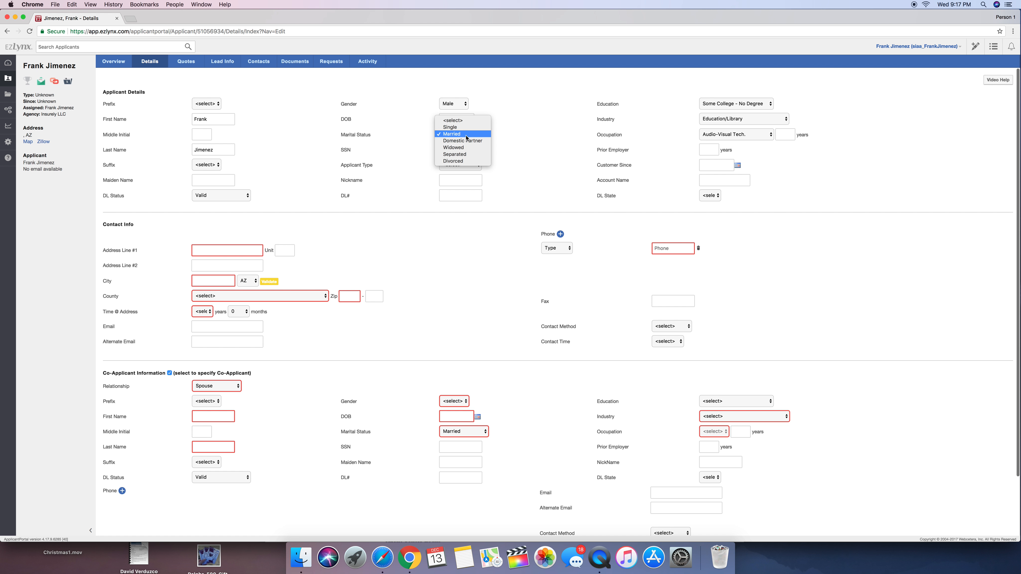
left_click(462, 129)
Switch the marital status to Married and back to Single to compare the co-applicant section
triple_click(447, 353)
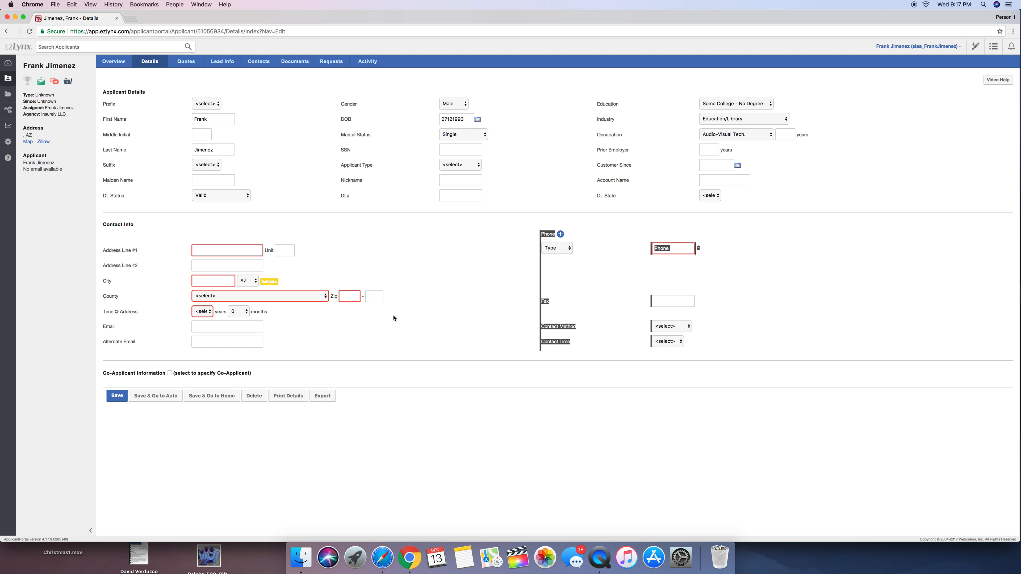
left_click(480, 137)
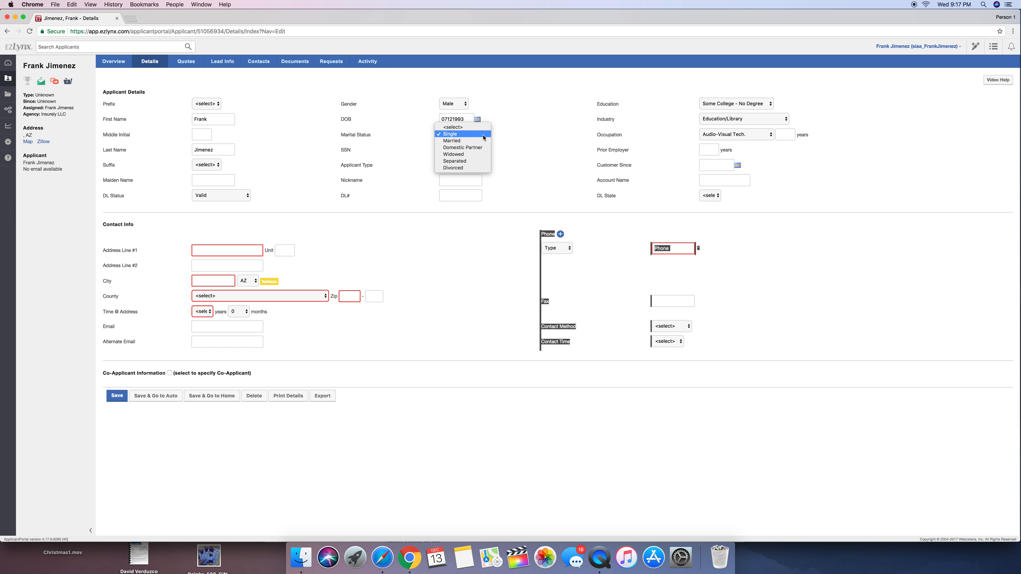
left_click(479, 141)
left_click(478, 137)
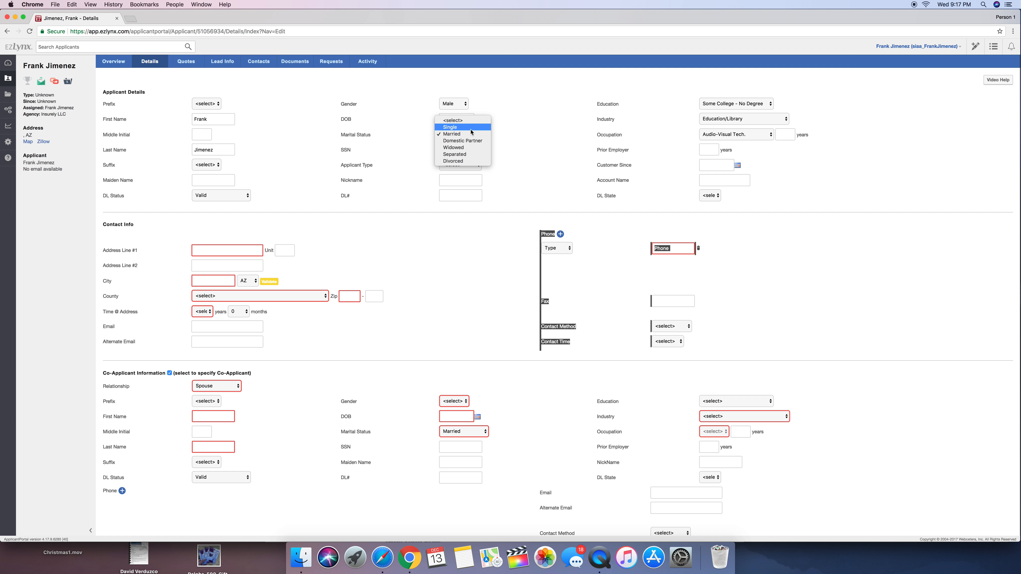
left_click(458, 127)
Enter the applicant's street address and city in the contact info
left_click(206, 249)
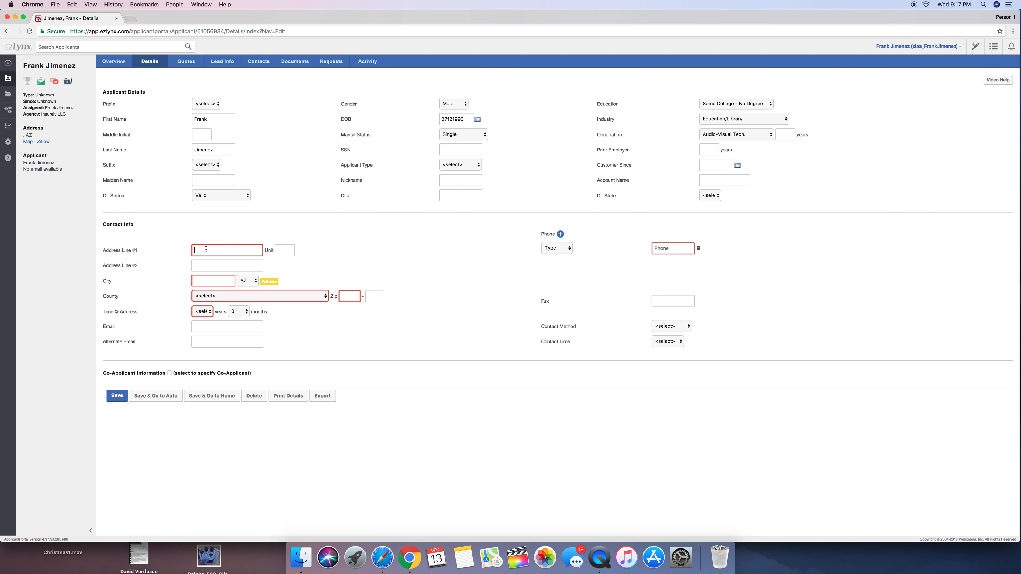
left_click(191, 278)
type("Sahuarita")
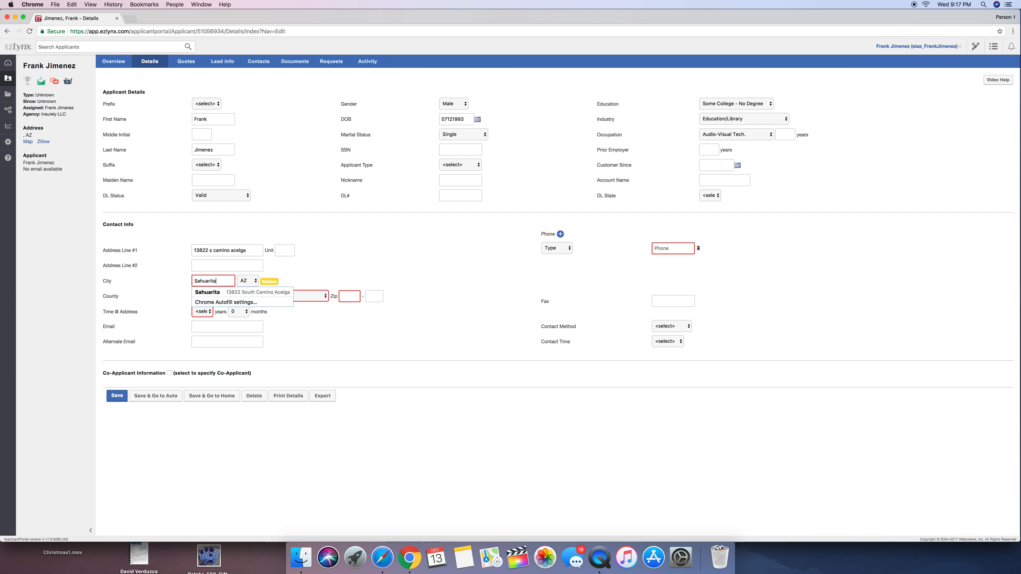
Select Navajo as the county, enter the ZIP code and validate the applicant's address
left_click(262, 296)
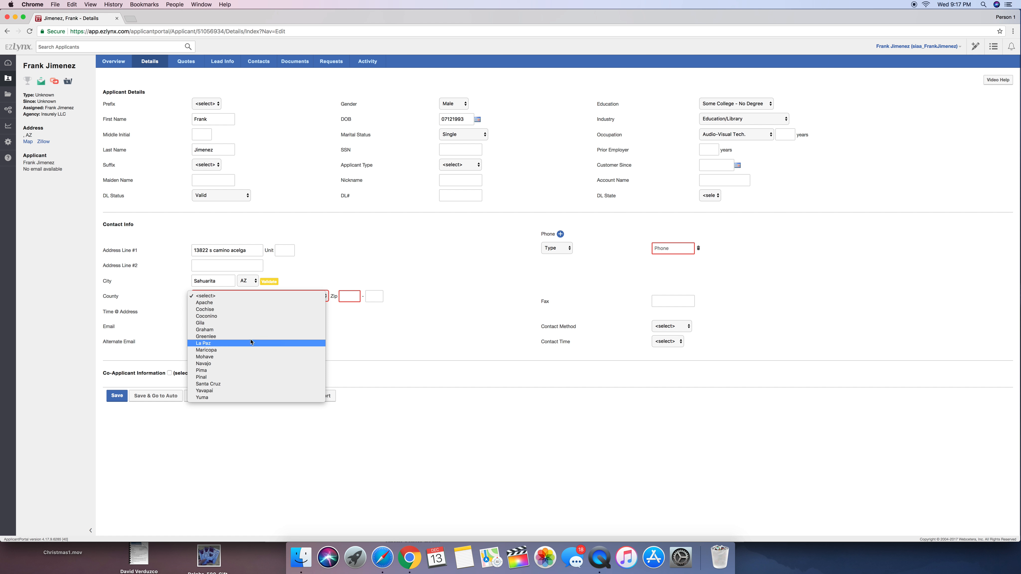
left_click(249, 363)
left_click(351, 295)
type("85629")
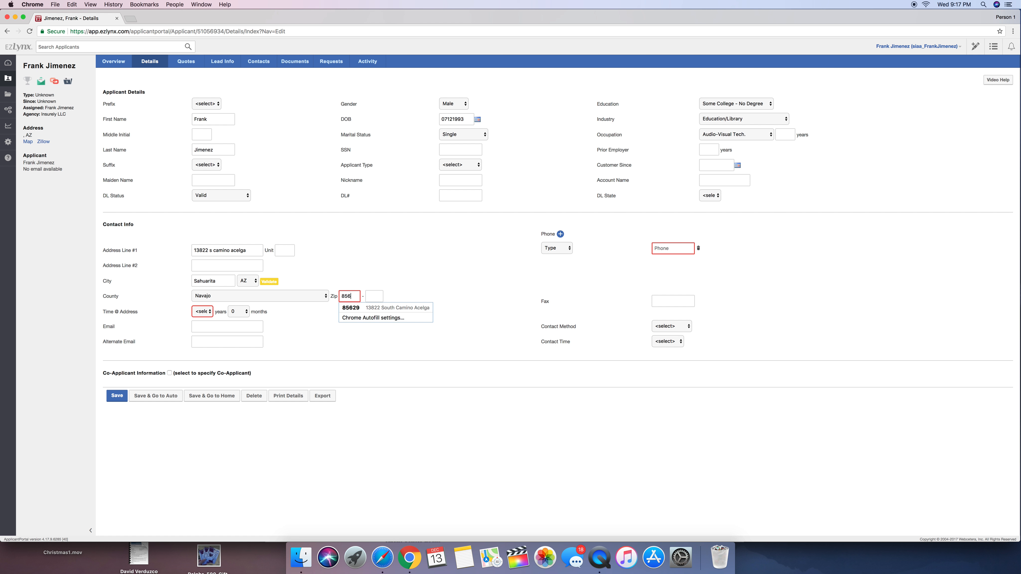
left_click(357, 280)
left_click(268, 281)
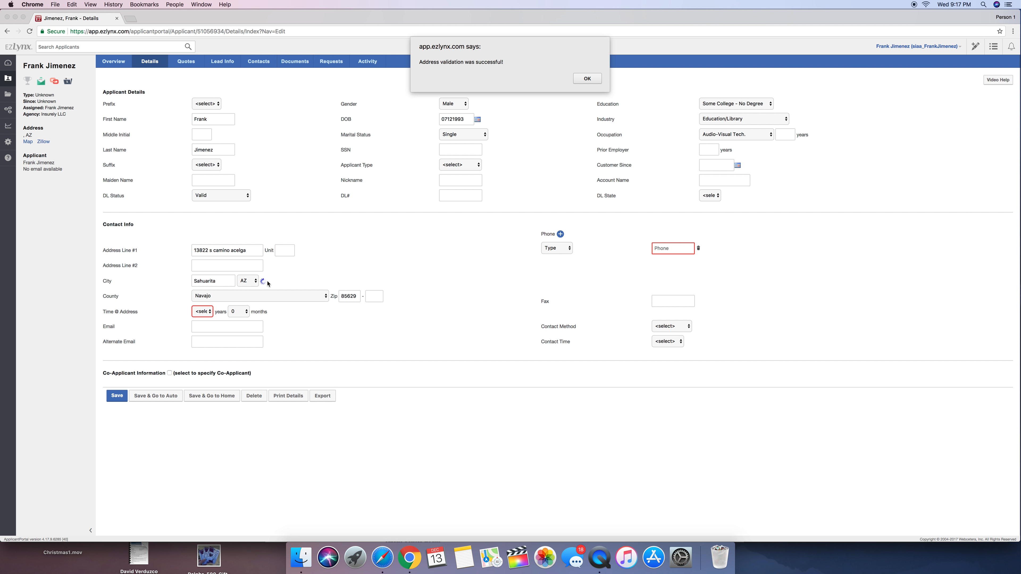
left_click(586, 79)
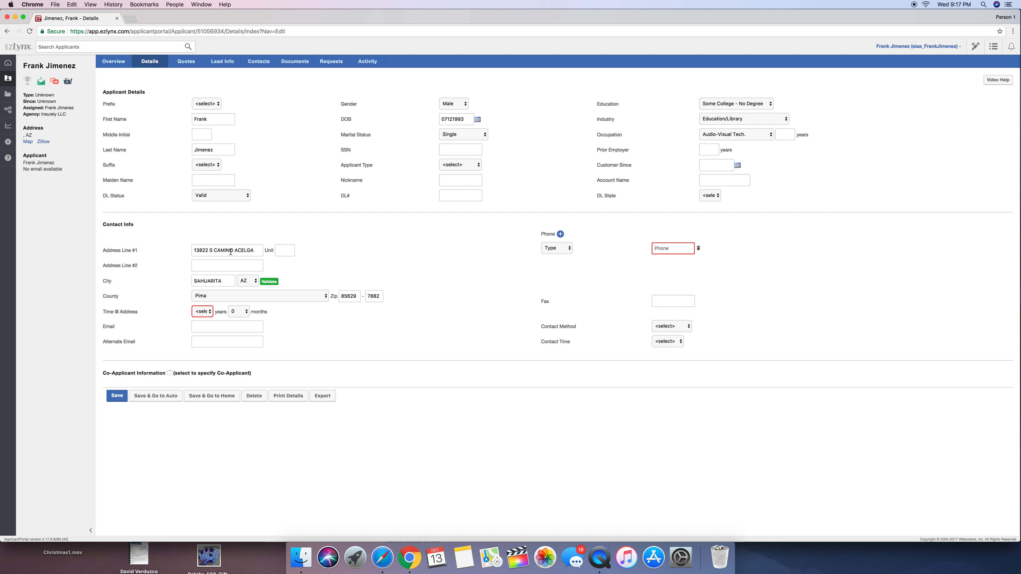
Set the time at address to 1 year and enter the applicant's email address
left_click(211, 312)
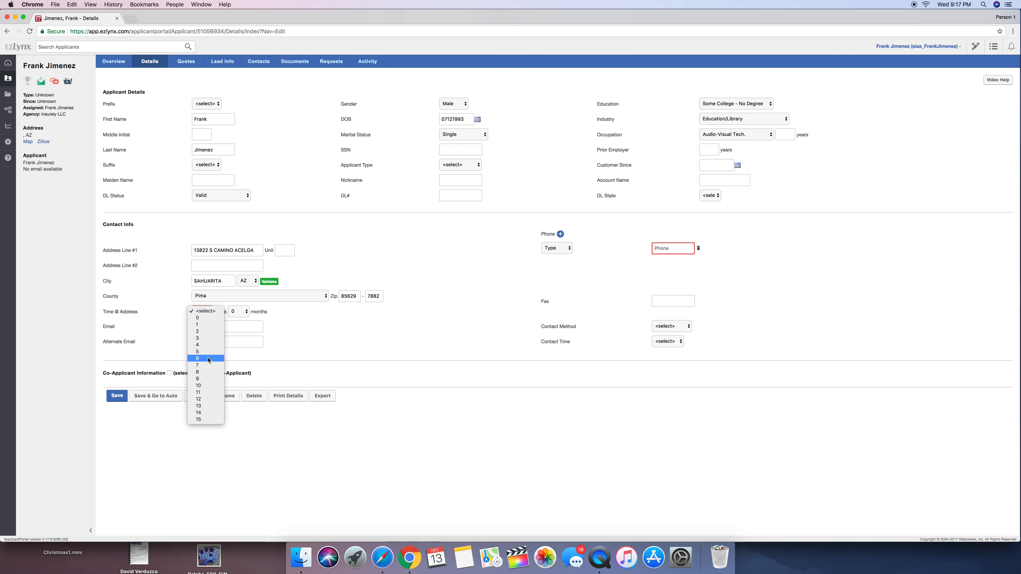
left_click(214, 327)
left_click(226, 325)
type("frank@frank.com")
left_click(218, 340)
type("frank@frank")
key("alt+shift+Left")
key("alt+shift+Left")
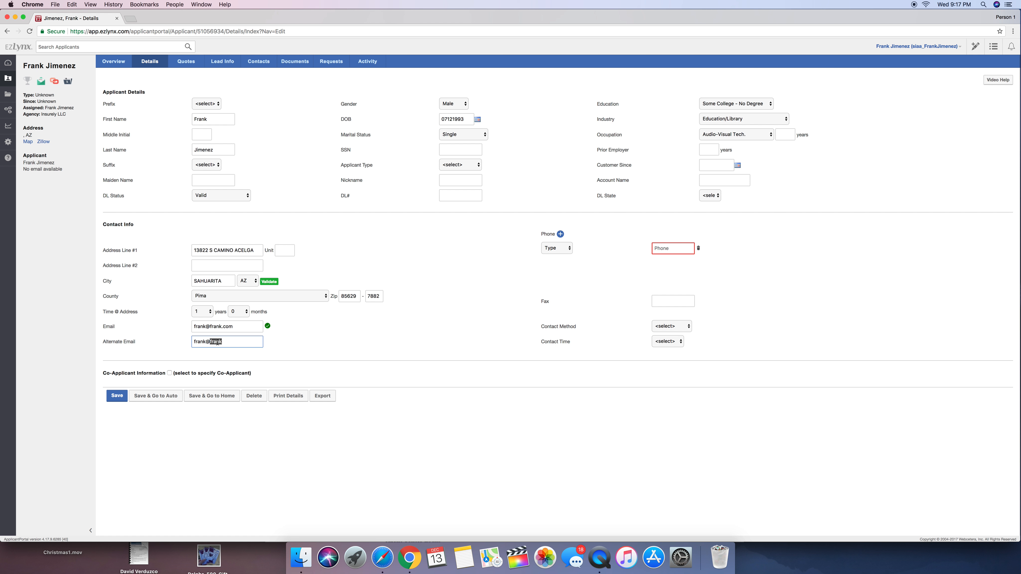
key("BackSpace")
left_click(376, 333)
Set the phone type to Mobile and enter the applicant's phone number
left_click(564, 249)
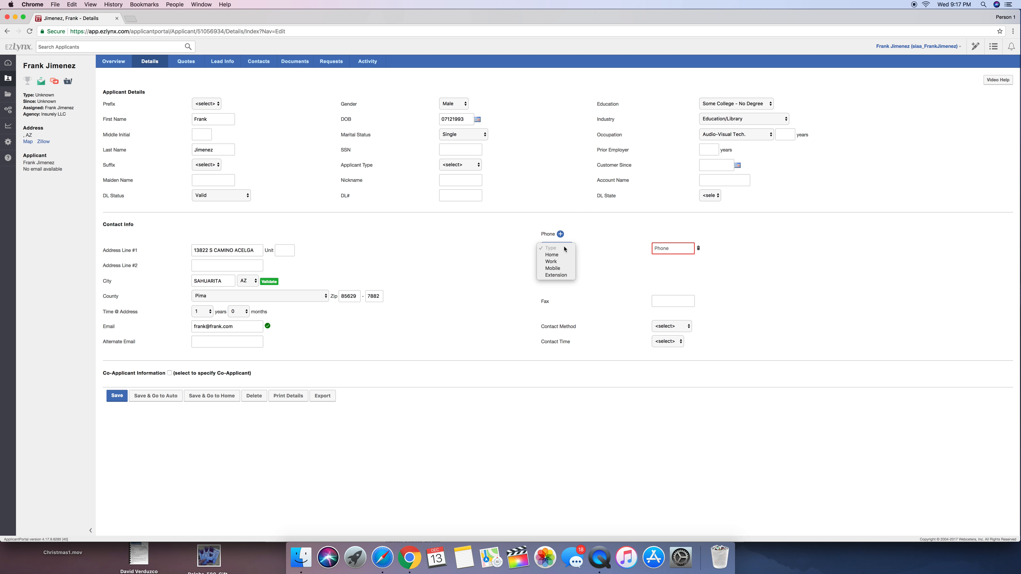
left_click(565, 269)
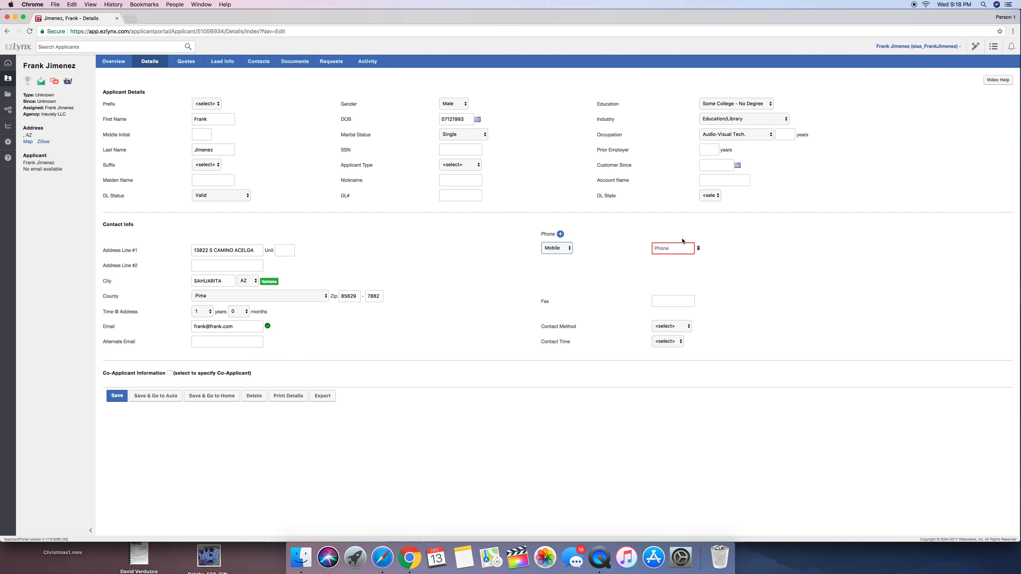
left_click(677, 250)
left_click(675, 295)
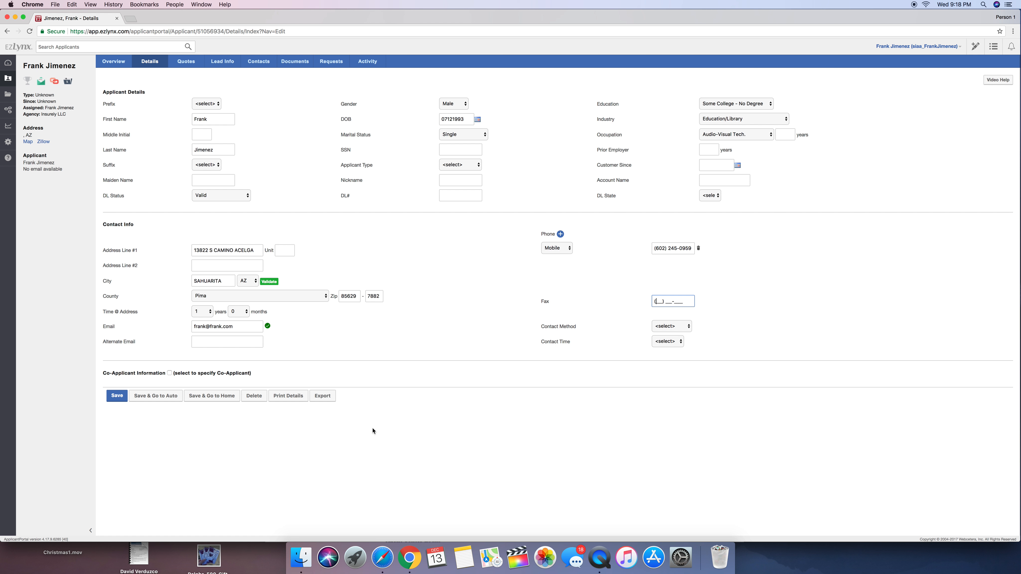
Save the applicant into an auto application without a template, for 1 driver and 1 vehicle, and proceed past carrier rating to Policy Info
left_click(161, 395)
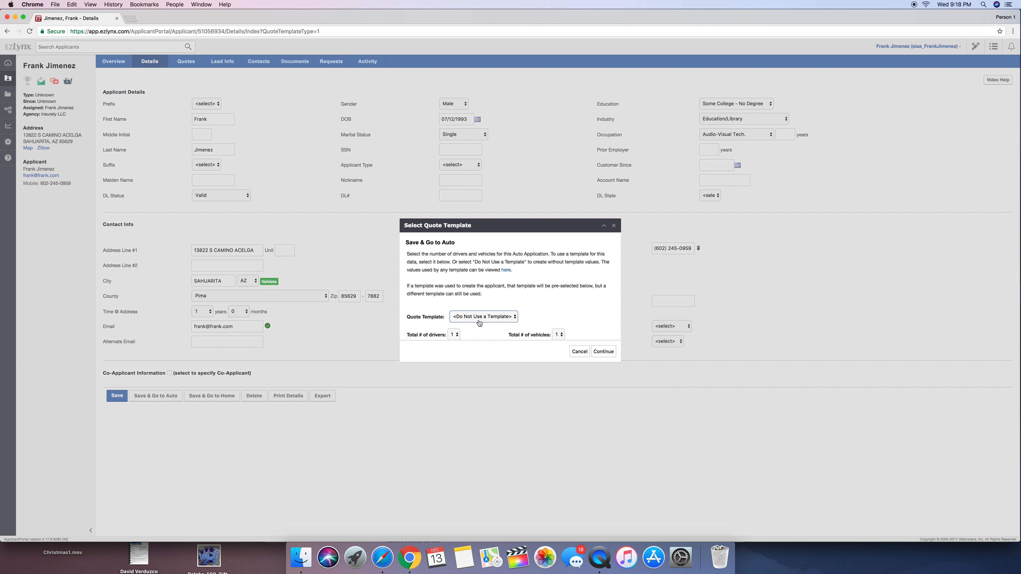
left_click(601, 353)
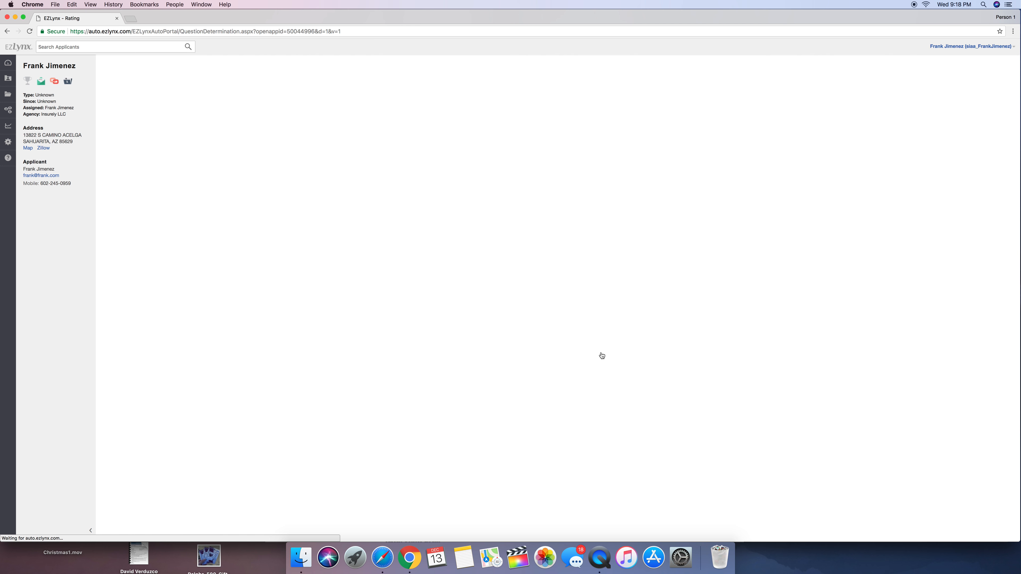
left_click(332, 167)
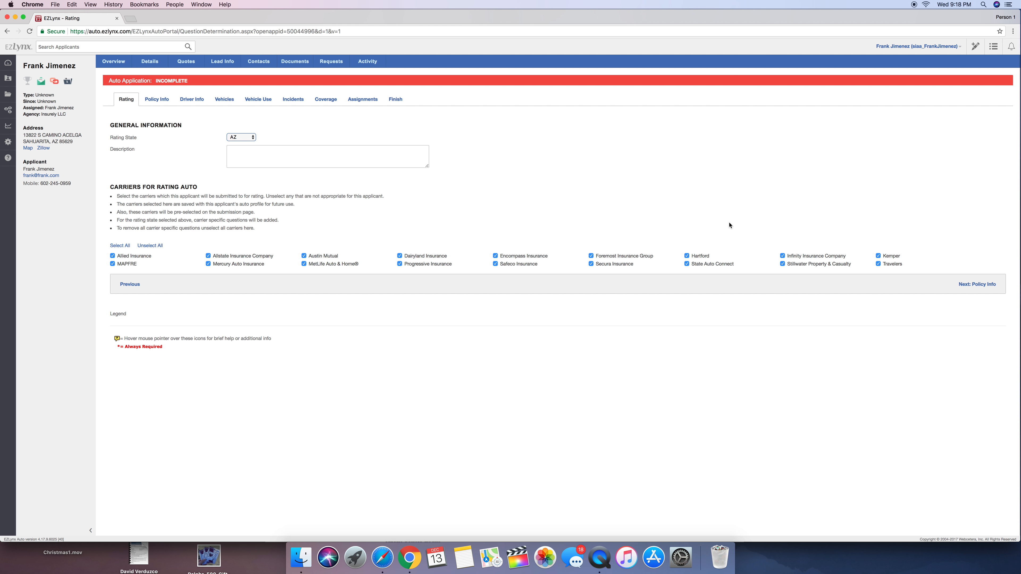
left_click(978, 284)
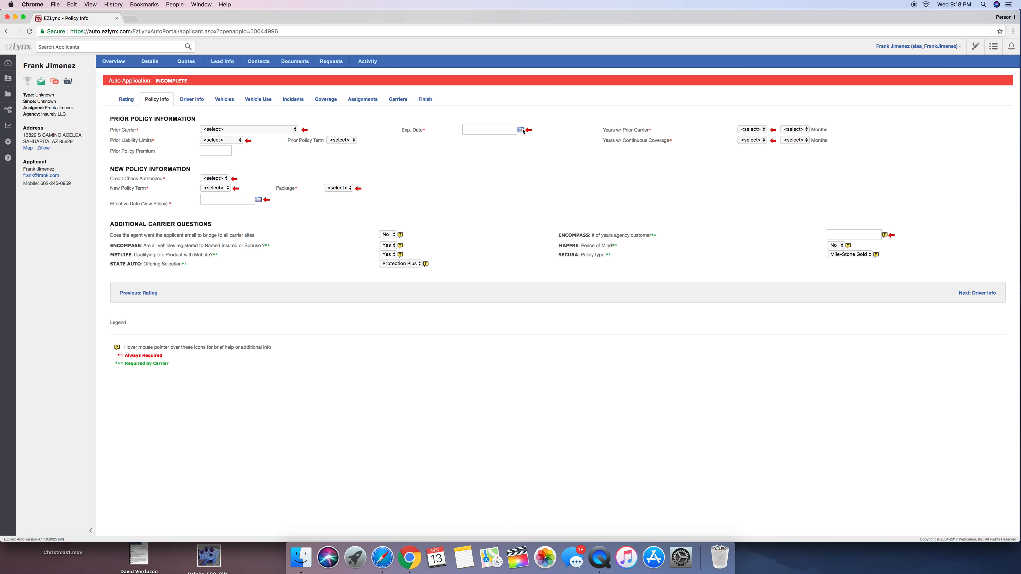
Select Farmers as the prior carrier and 25/50 as the prior liability limits
left_click(281, 131)
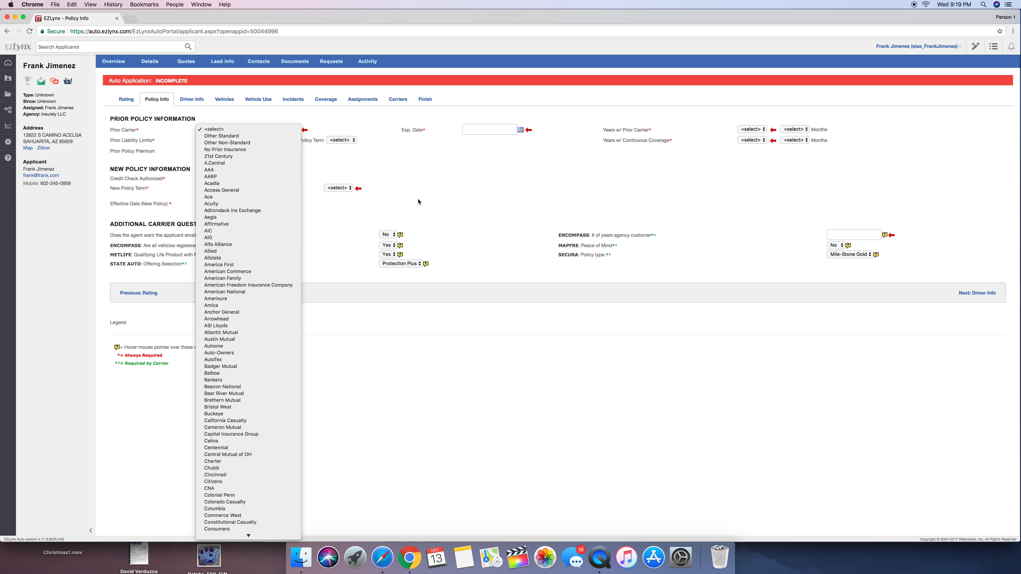
scroll(257, 519, "down", 5)
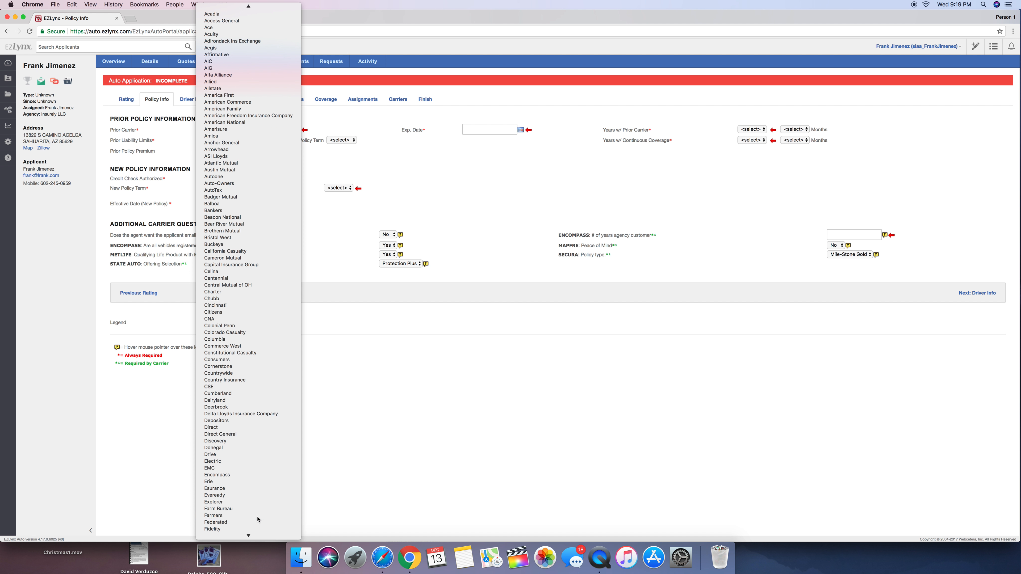
left_click(258, 517)
left_click(225, 140)
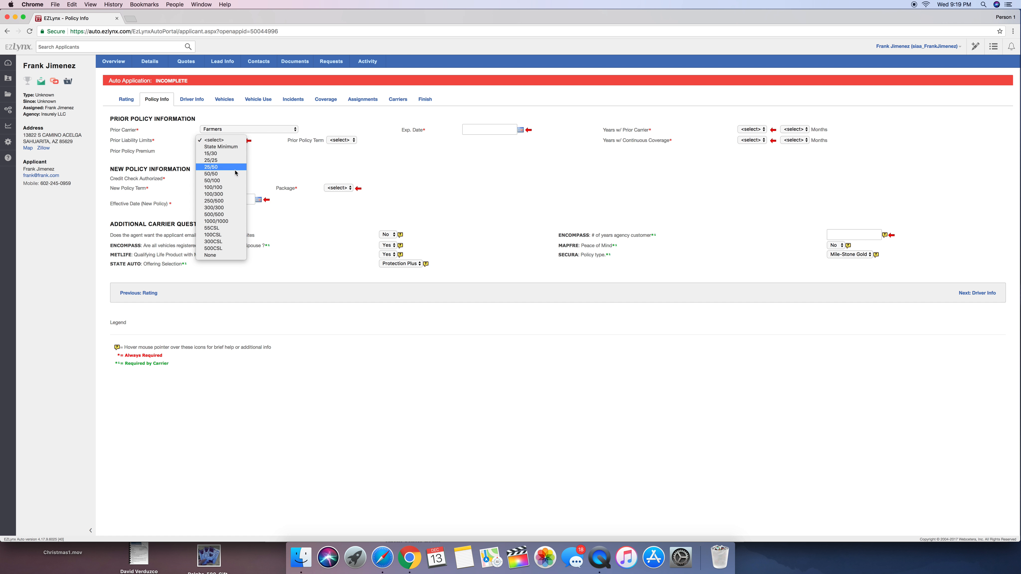
left_click(226, 167)
left_click(224, 150)
left_click(332, 159)
Enter 01012018 as the prior policy's expiration date
left_click(501, 131)
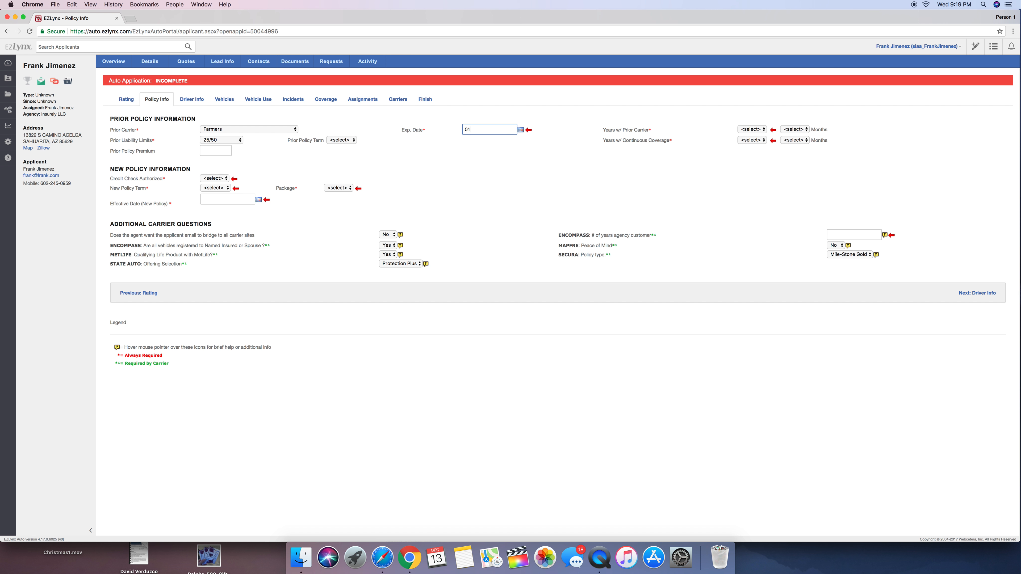
type("01012018")
left_click(531, 162)
Set the years with the prior carrier to 5 and the years with continuous coverage to 10
left_click(757, 130)
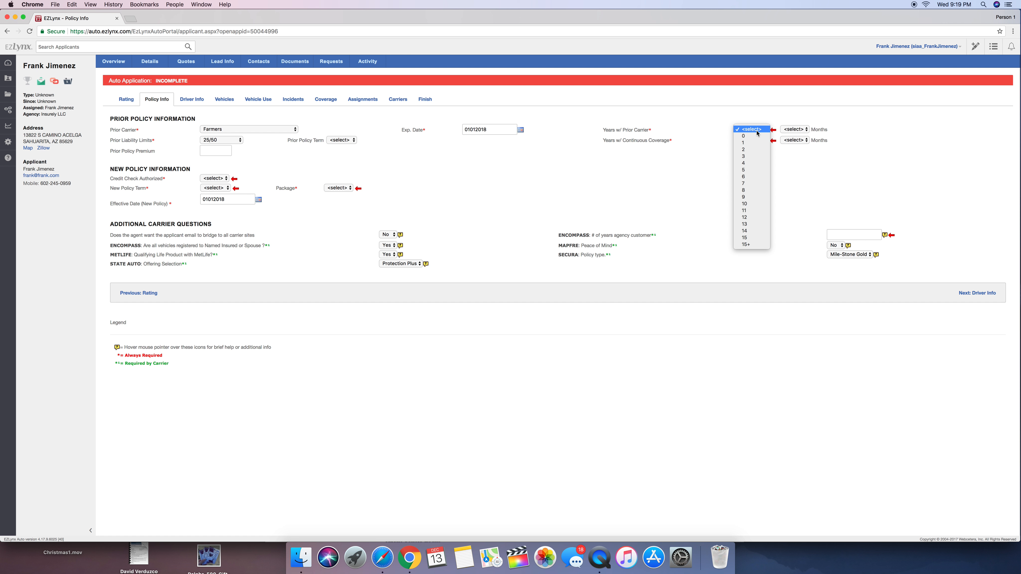
left_click(755, 170)
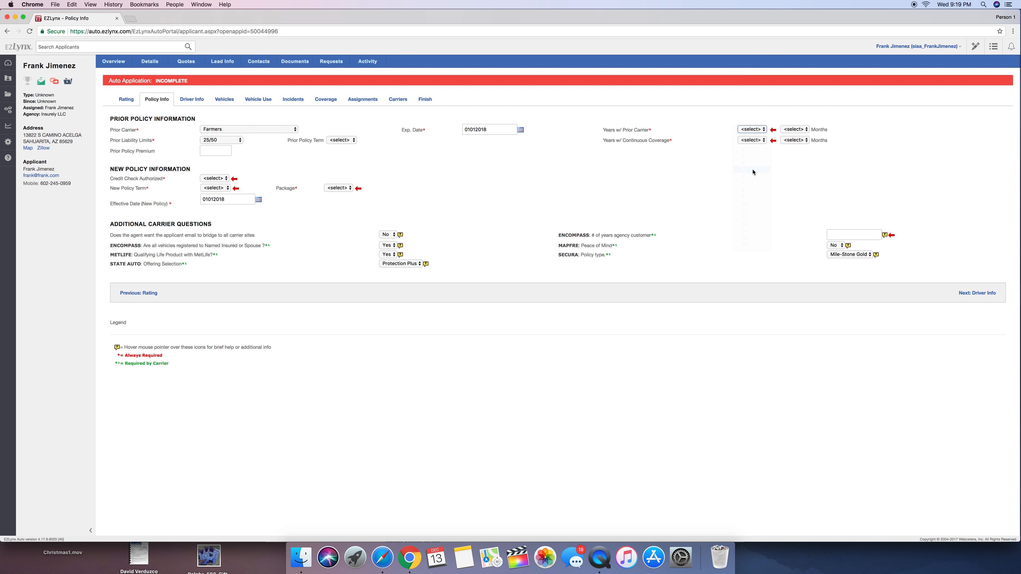
left_click(752, 140)
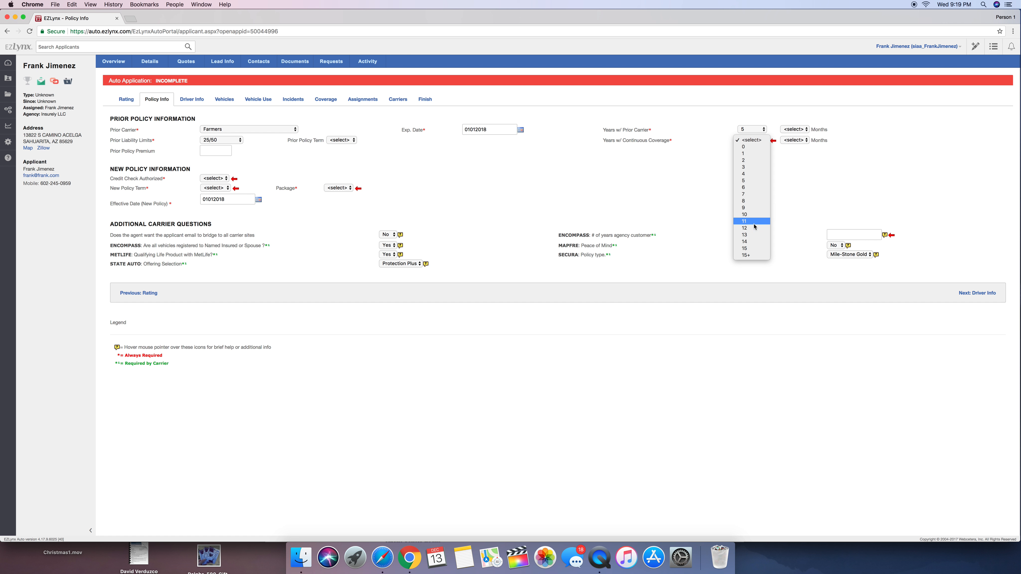
left_click(750, 215)
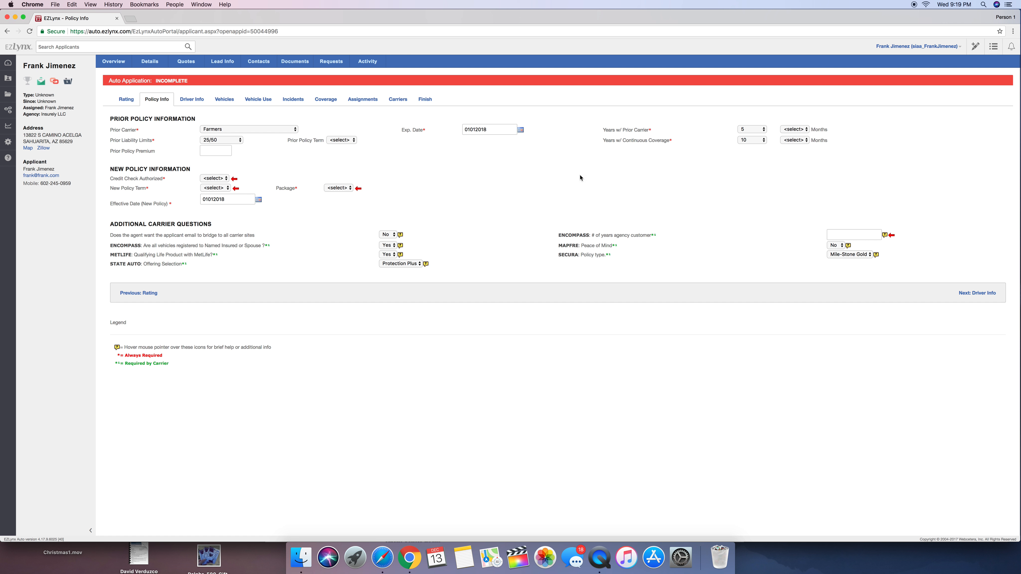
For the new policy, authorize the credit check, choose a 12 Month term and set Package to Yes
left_click(221, 179)
left_click(222, 186)
left_click(217, 188)
left_click(221, 201)
left_click(329, 189)
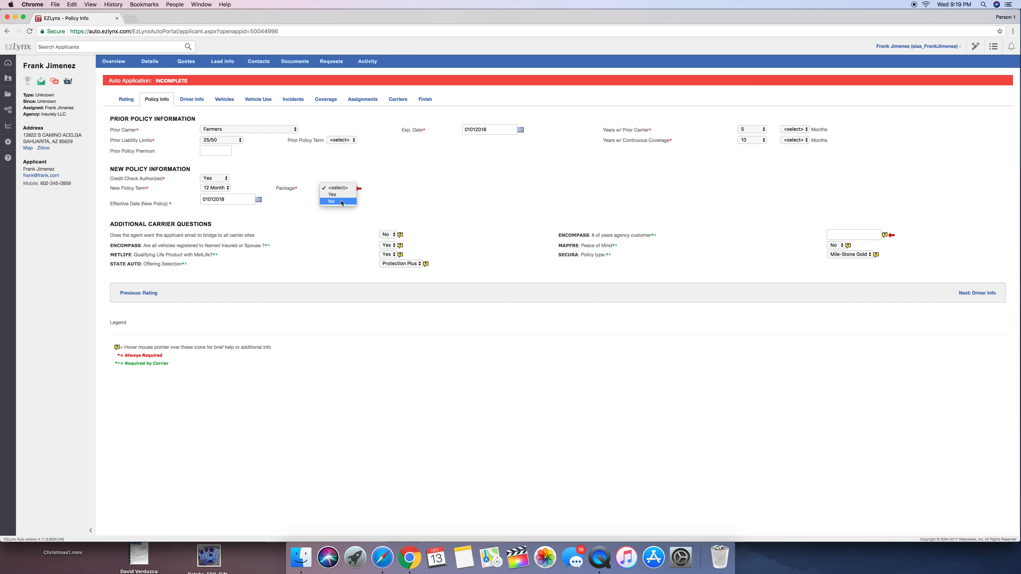
left_click(334, 195)
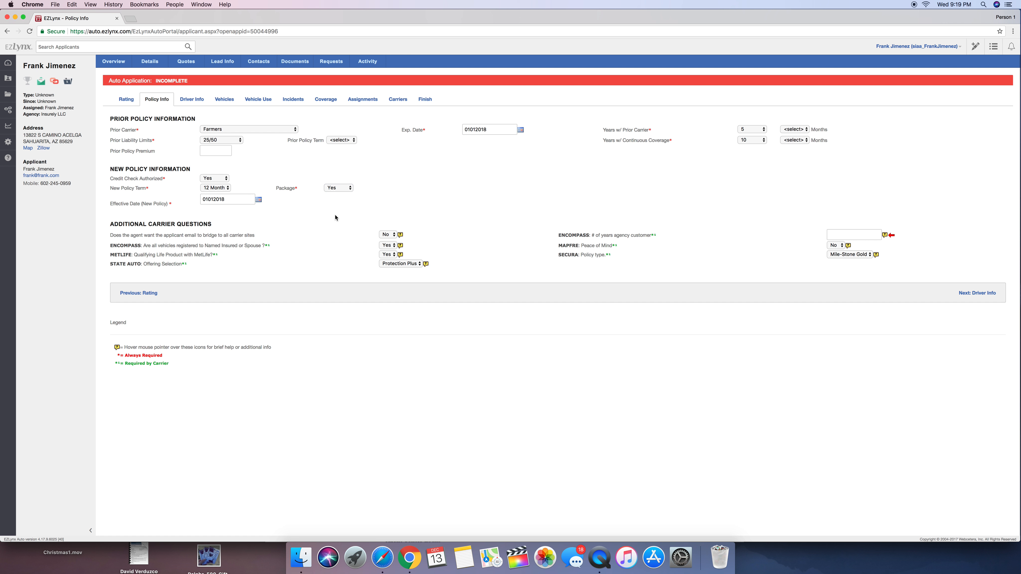
Enter 0 for Encompass's number of years as an agency customer and proceed to Driver Info
double_click(233, 203)
left_click_drag(603, 235, 639, 240)
left_click(739, 235)
left_click(830, 235)
type("0")
left_click(778, 240)
left_click(993, 296)
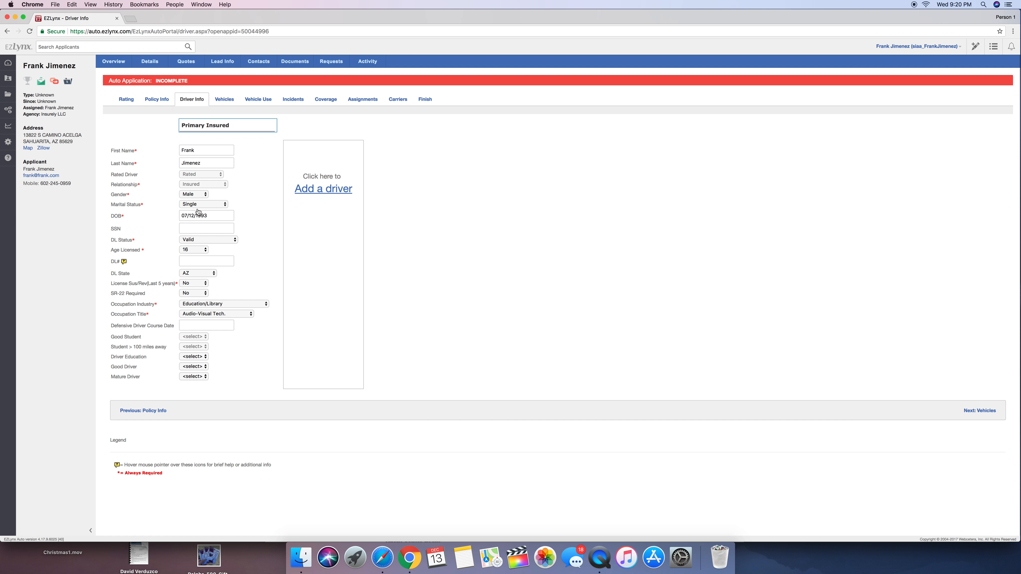
Enter the primary insured's driver's license number and proceed to Vehicles
left_click(201, 262)
type("D00000000")
left_click(284, 265)
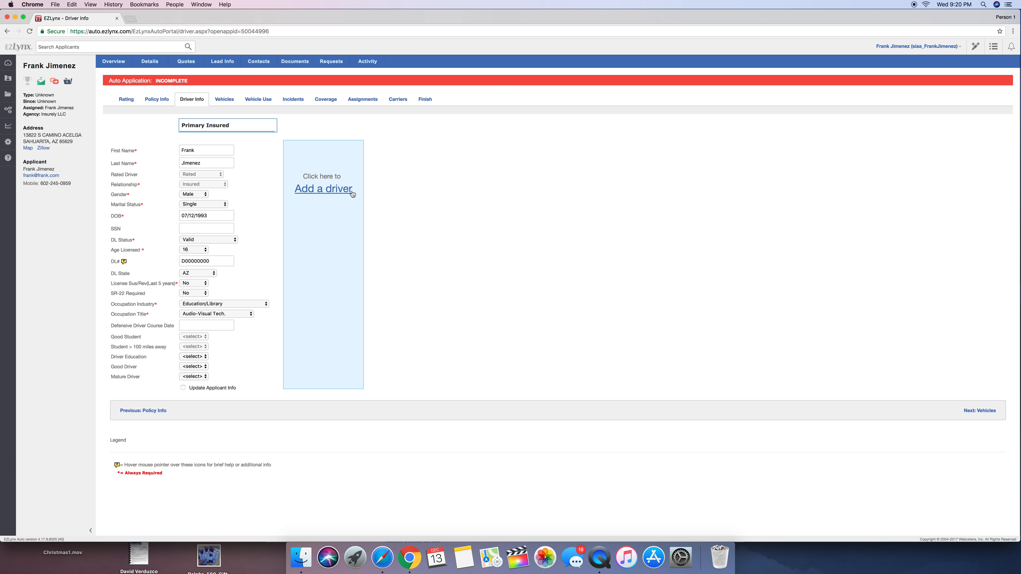
left_click(214, 264)
left_click_drag(210, 263, 207, 262)
left_click(481, 262)
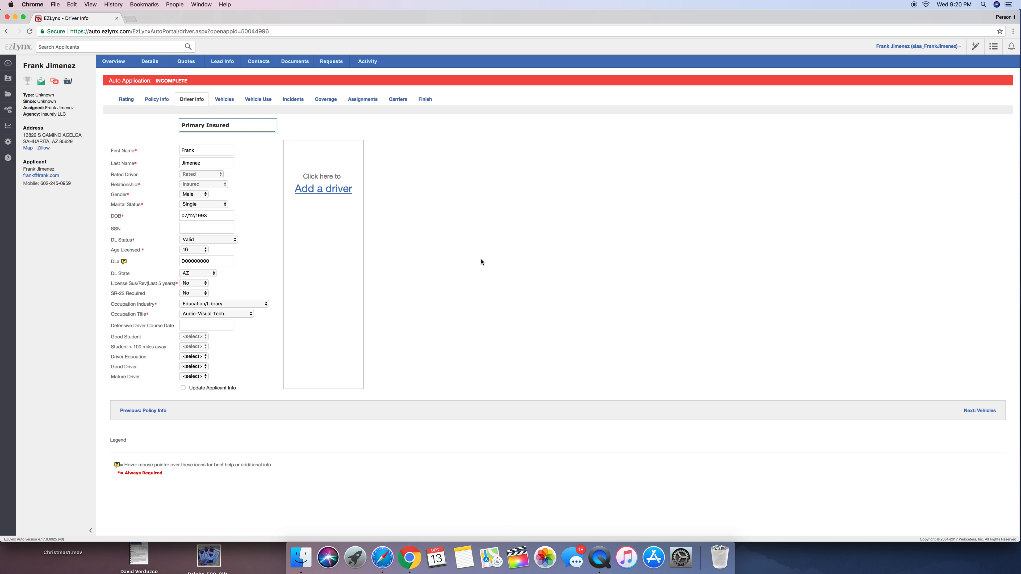
left_click(979, 413)
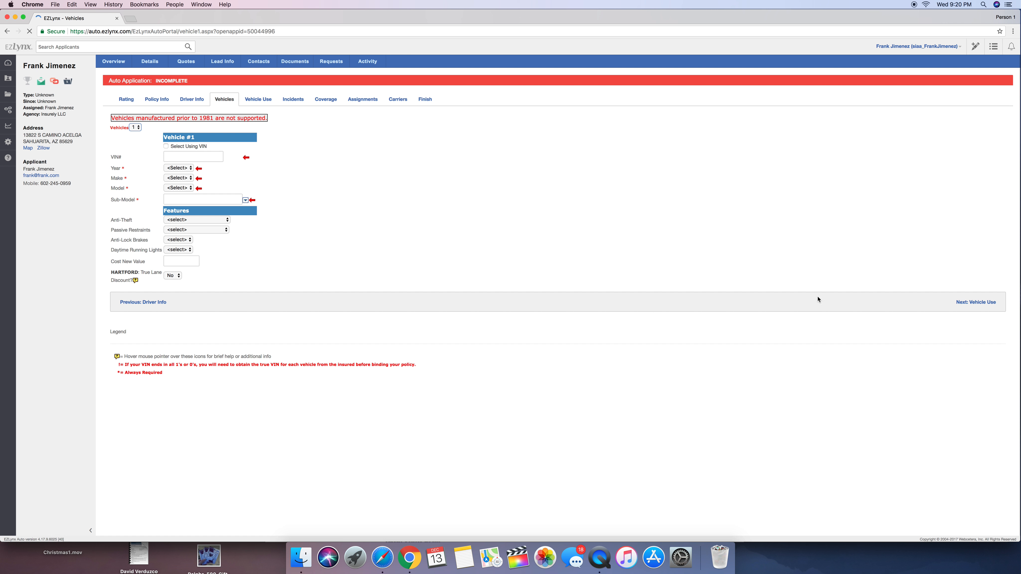
Set vehicle 1's year to 2017 and its make to HONDA
left_click(186, 169)
left_click(183, 168)
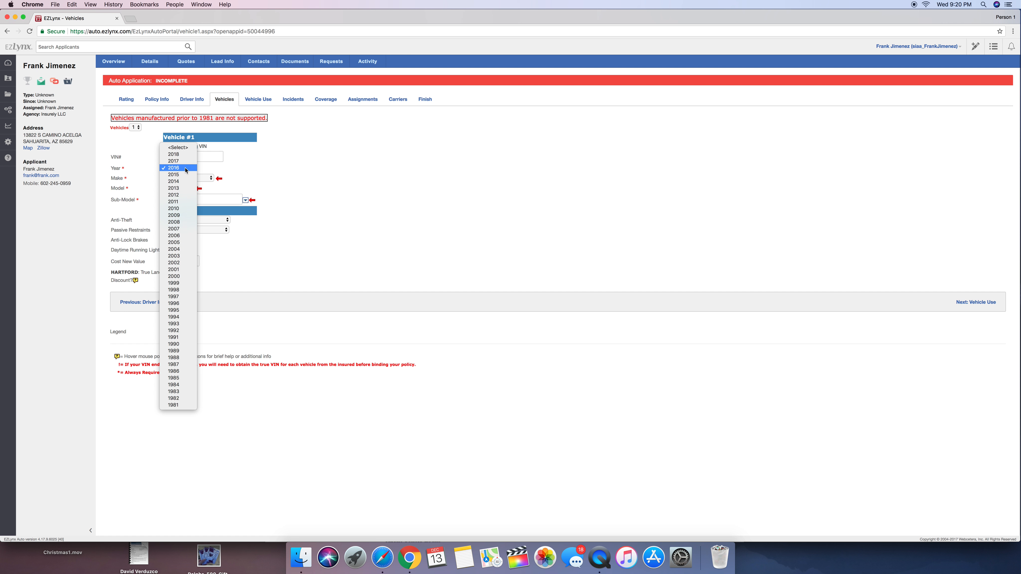
left_click(186, 161)
left_click(187, 178)
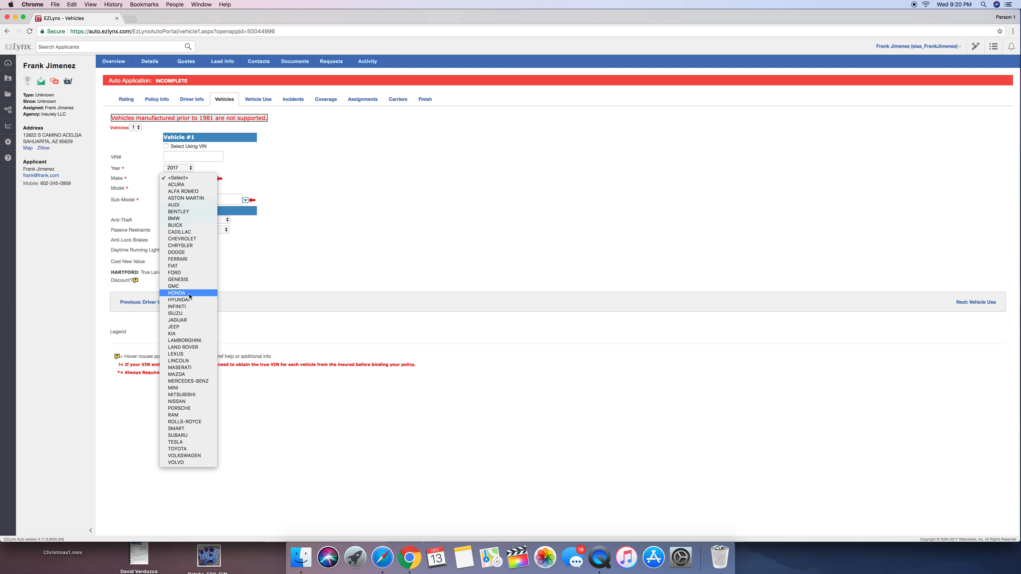
left_click(179, 292)
left_click(187, 185)
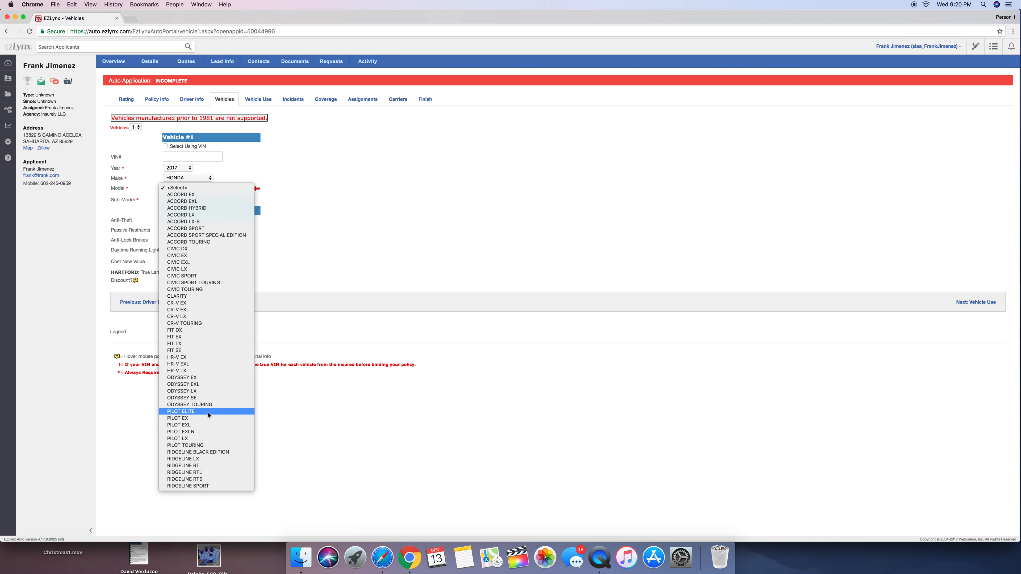
Try the 2018 model year for vehicle 1 and look for Honda among the makes
left_click(194, 172)
left_click(188, 168)
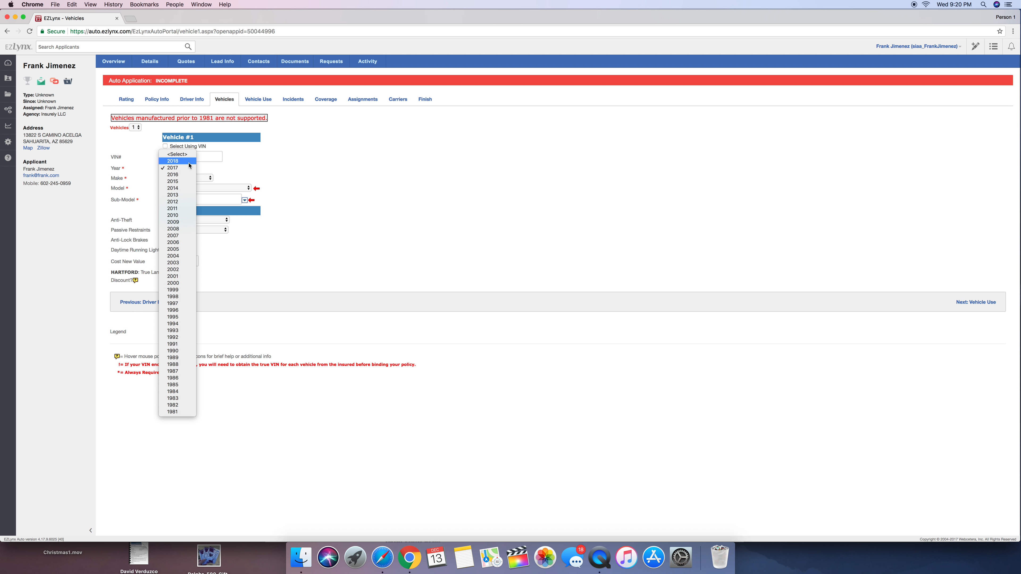
left_click(189, 162)
left_click(189, 178)
key("h")
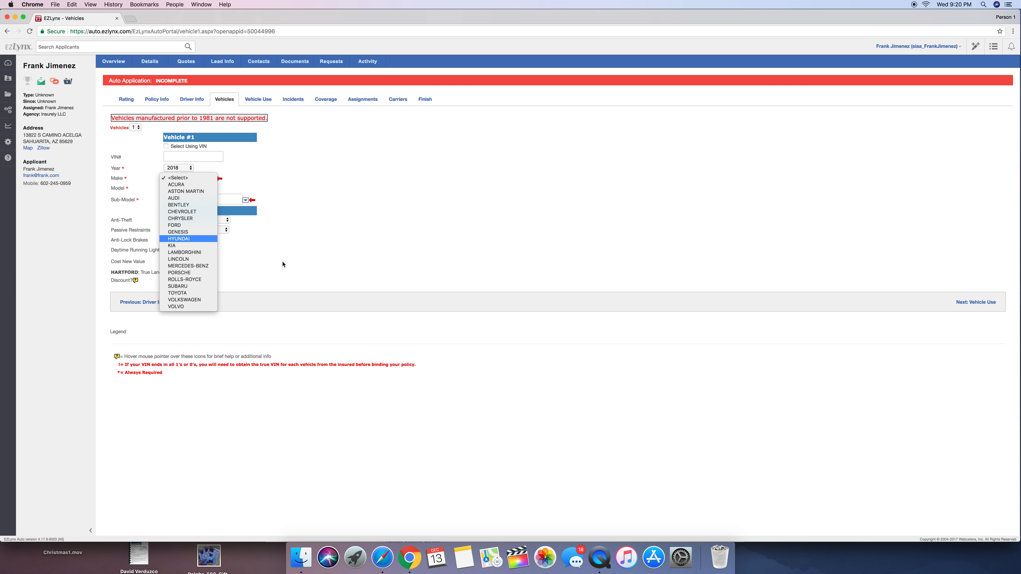
key("h")
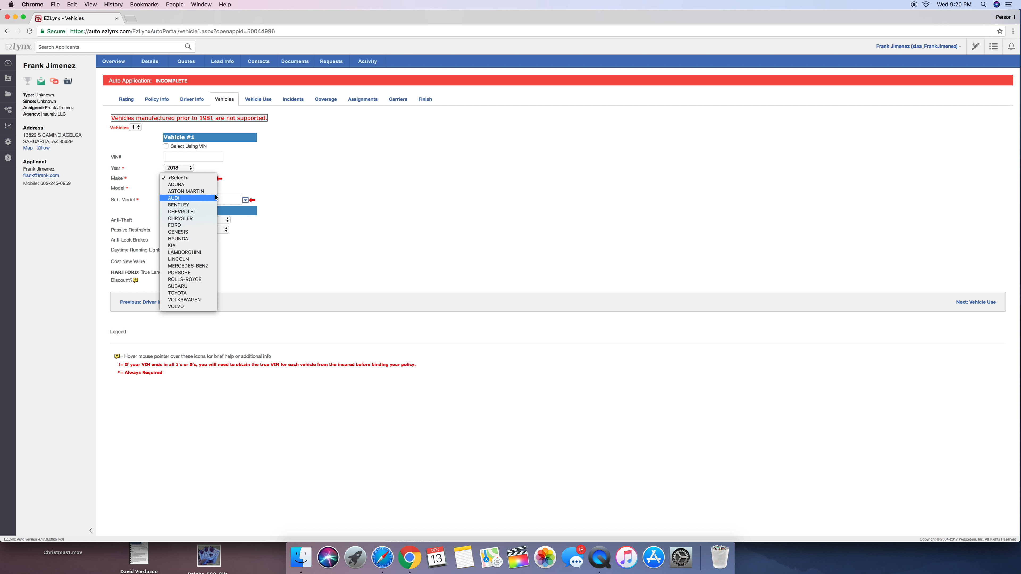
left_click(187, 172)
Set vehicle 1 to year 2017, make HONDA and model CIVIC EX
left_click(187, 168)
left_click(189, 174)
left_click(196, 178)
key("h")
left_click(185, 292)
left_click(197, 189)
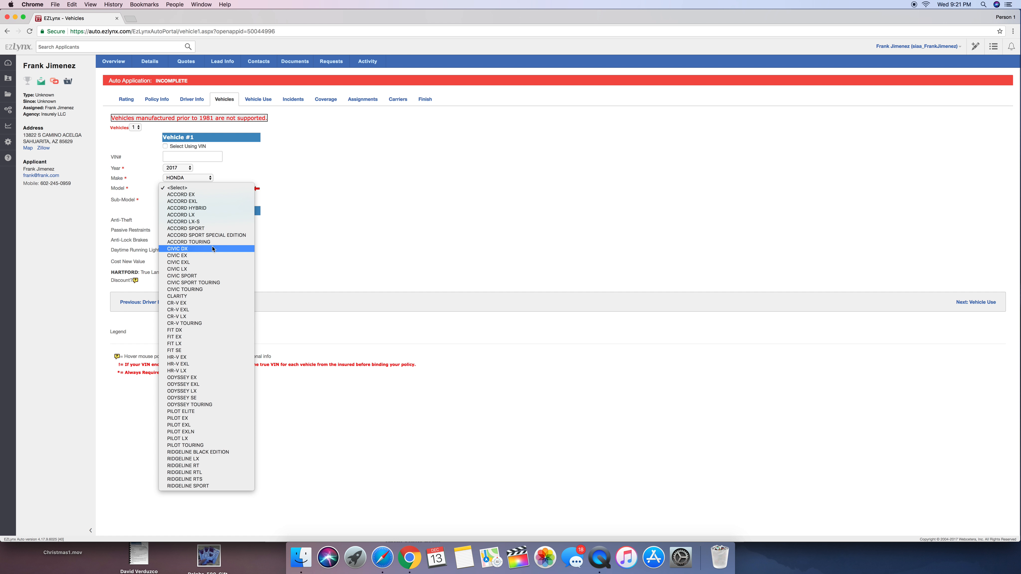
left_click(208, 256)
Choose the COUPE 2 sub-model for the Honda Civic and proceed to Vehicle Use
left_click(207, 200)
left_click(245, 200)
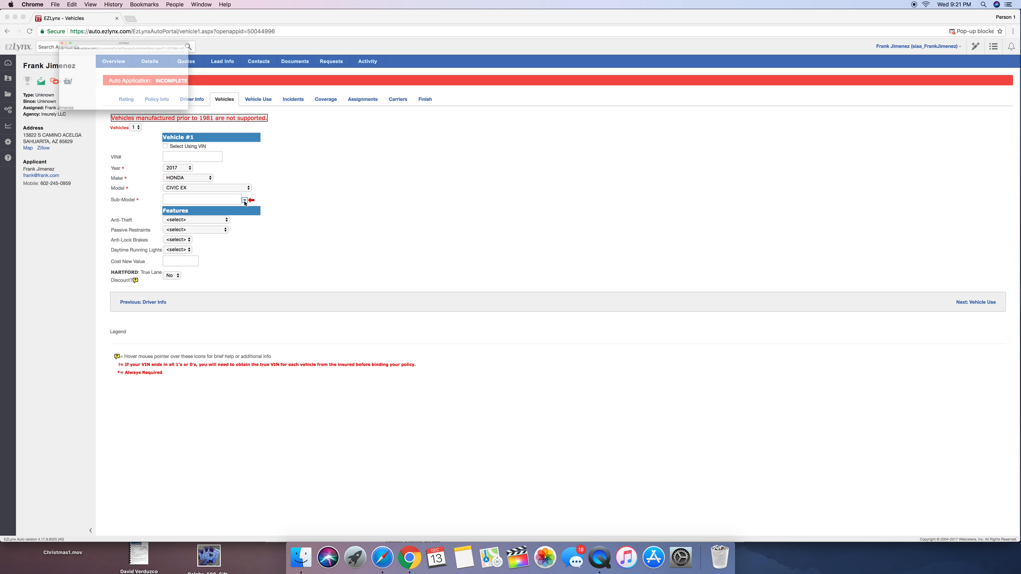
left_click(75, 81)
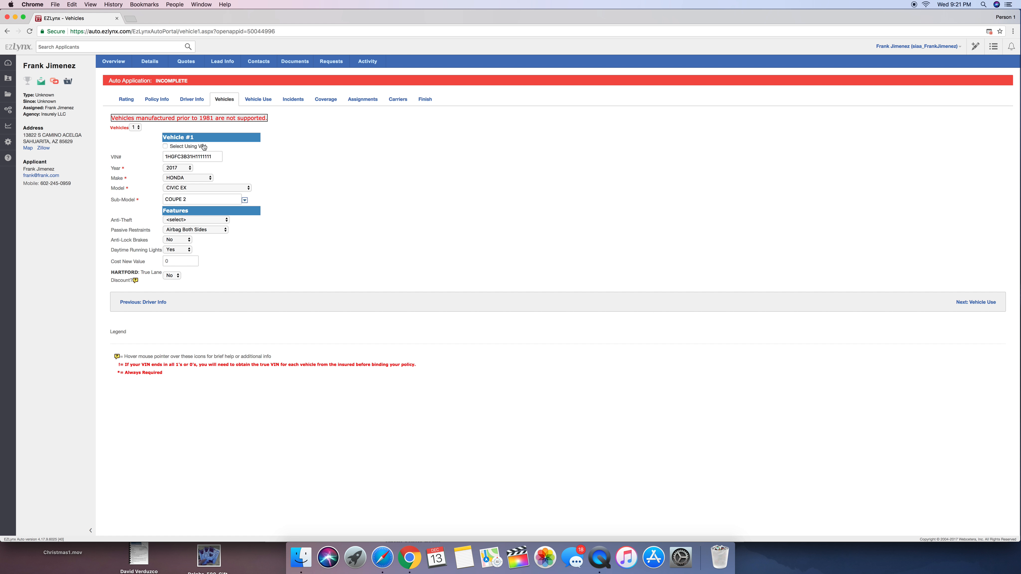
left_click(962, 302)
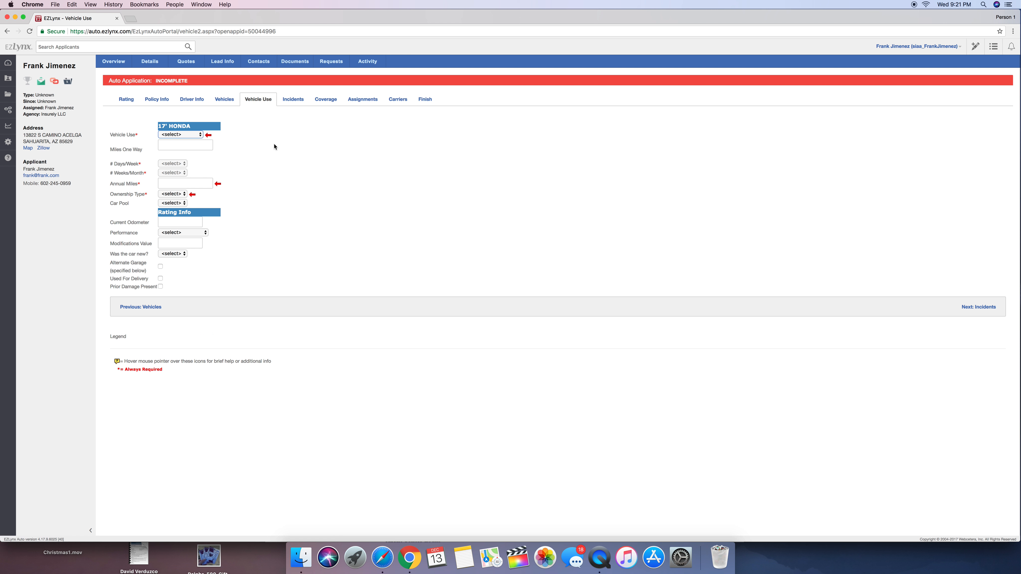
Go back to Vehicles to view the choices for the number of vehicles, and return to Vehicle Use
left_click(228, 100)
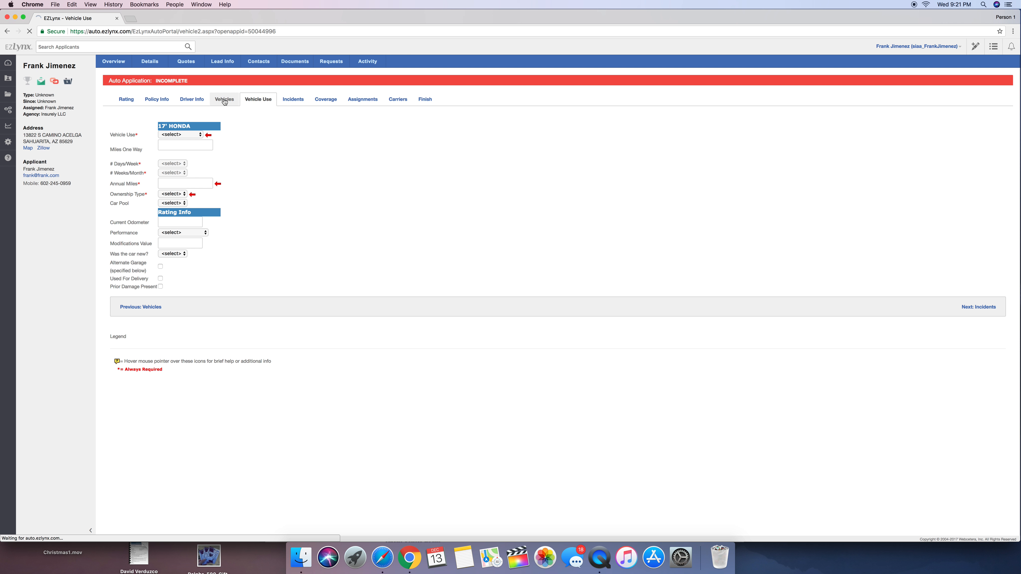
left_click(135, 128)
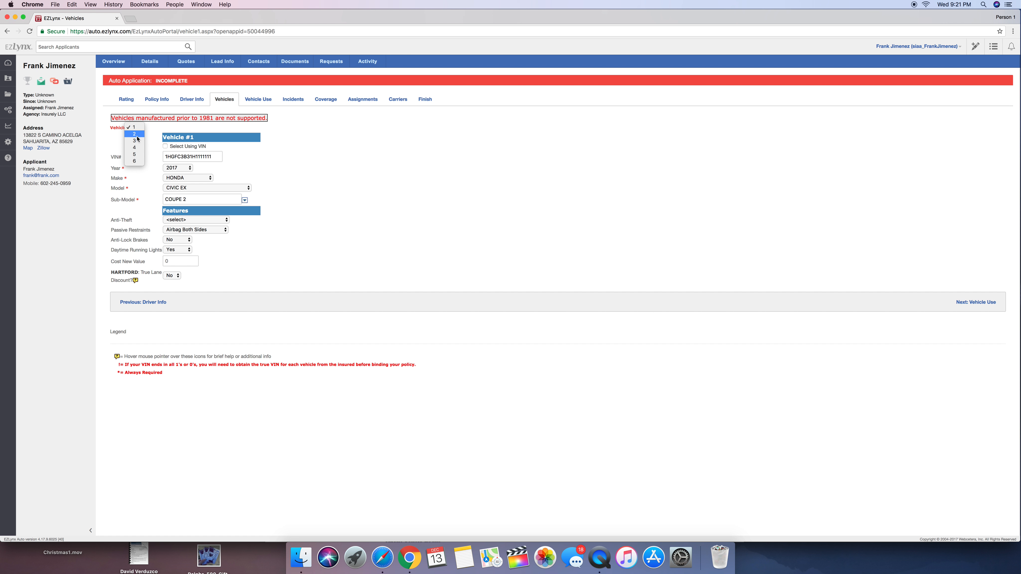
left_click(368, 176)
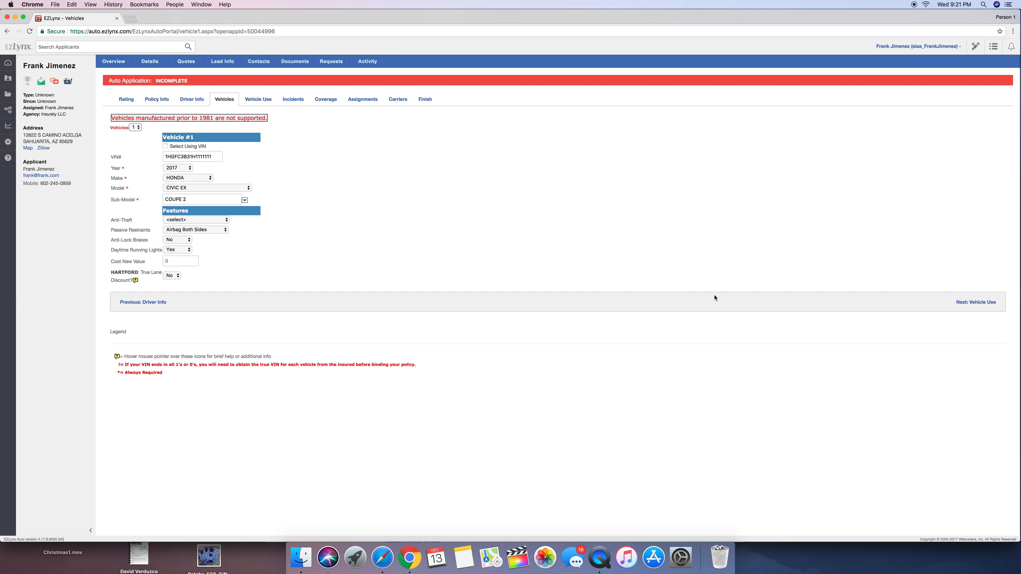
left_click(974, 303)
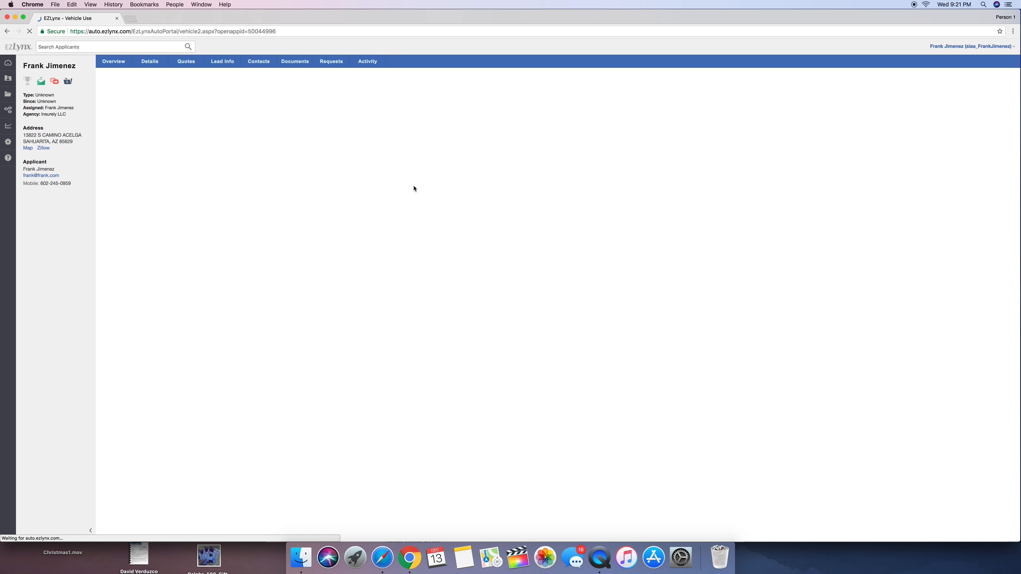
Set the Honda's use to Pleasure, annual miles to 12000 and ownership to Owned, and proceed to Incidents
left_click(169, 135)
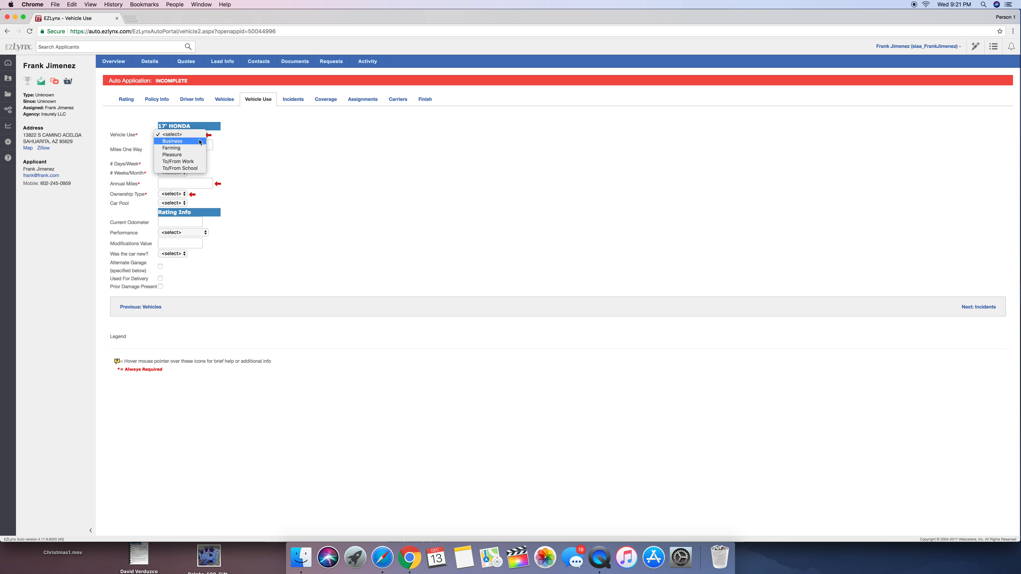
left_click(191, 157)
left_click(197, 146)
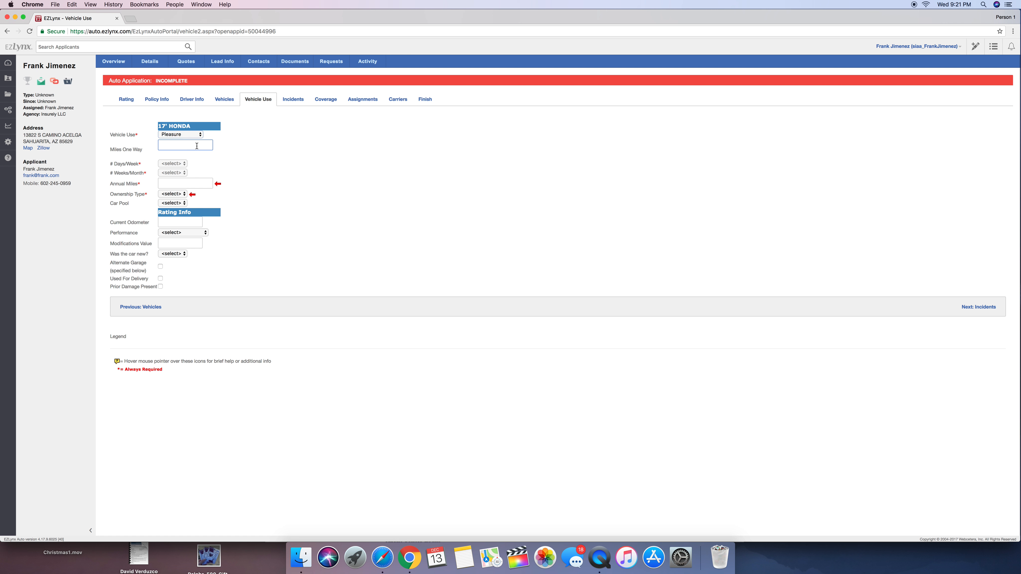
left_click(192, 181)
type("12000")
left_click(177, 193)
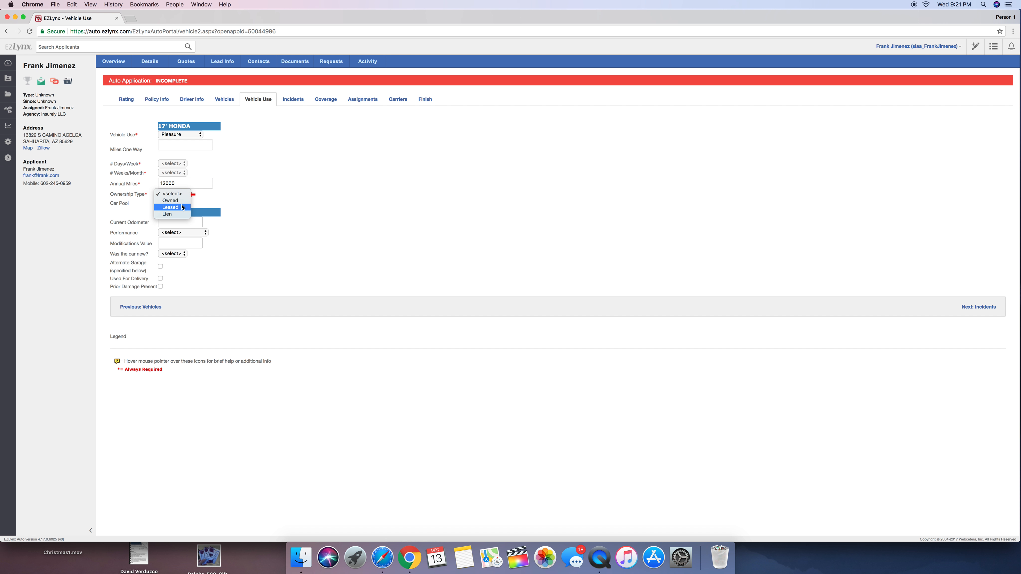
left_click(170, 200)
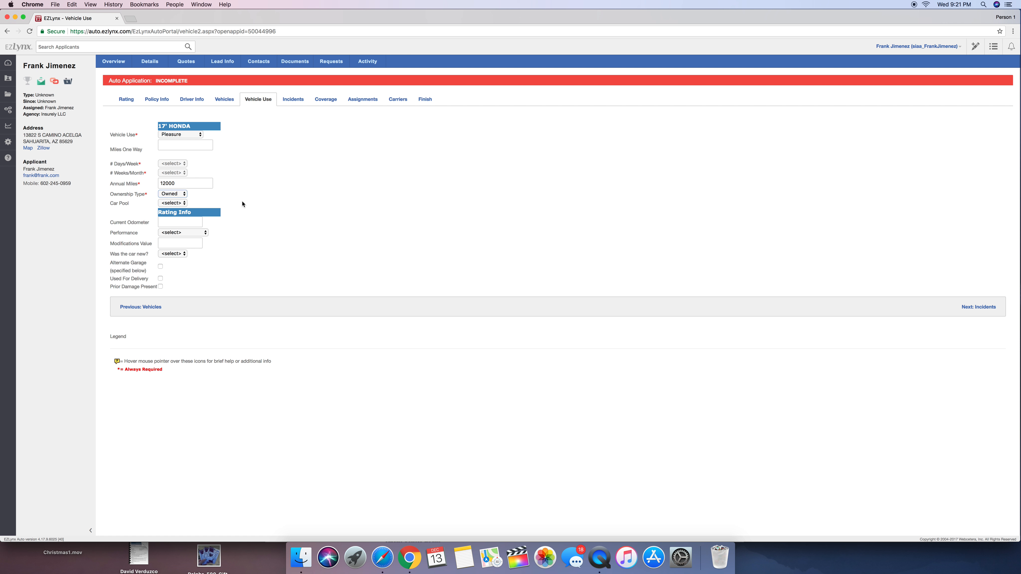
left_click(974, 309)
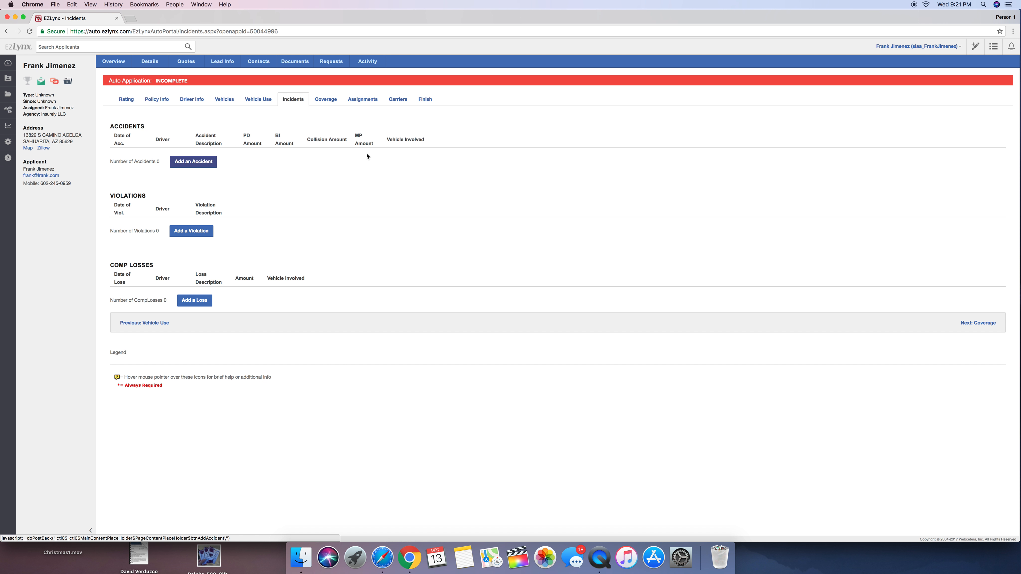
Start an accident entry to view the accident description choices, and cancel the entry
left_click(181, 164)
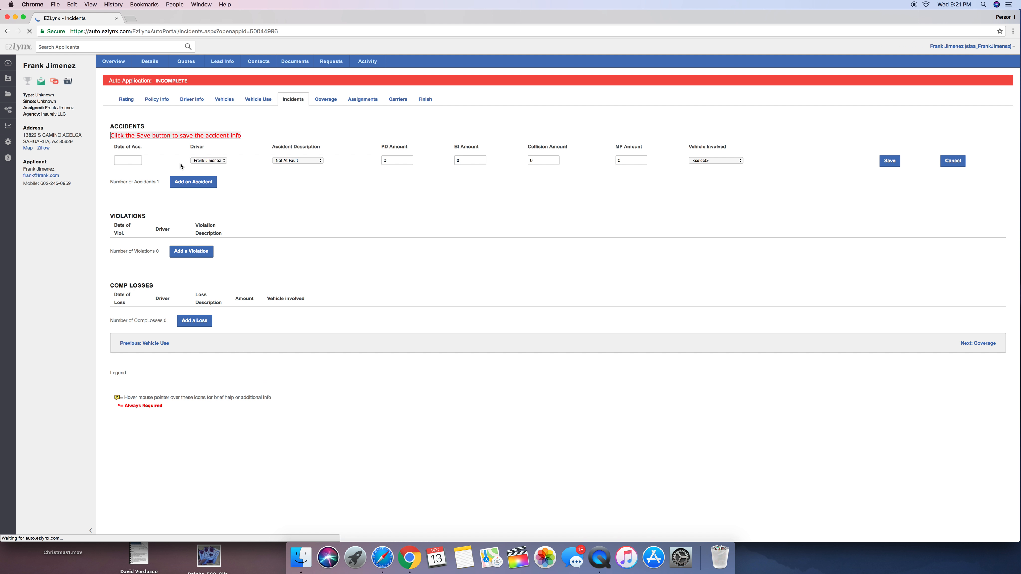
left_click(310, 161)
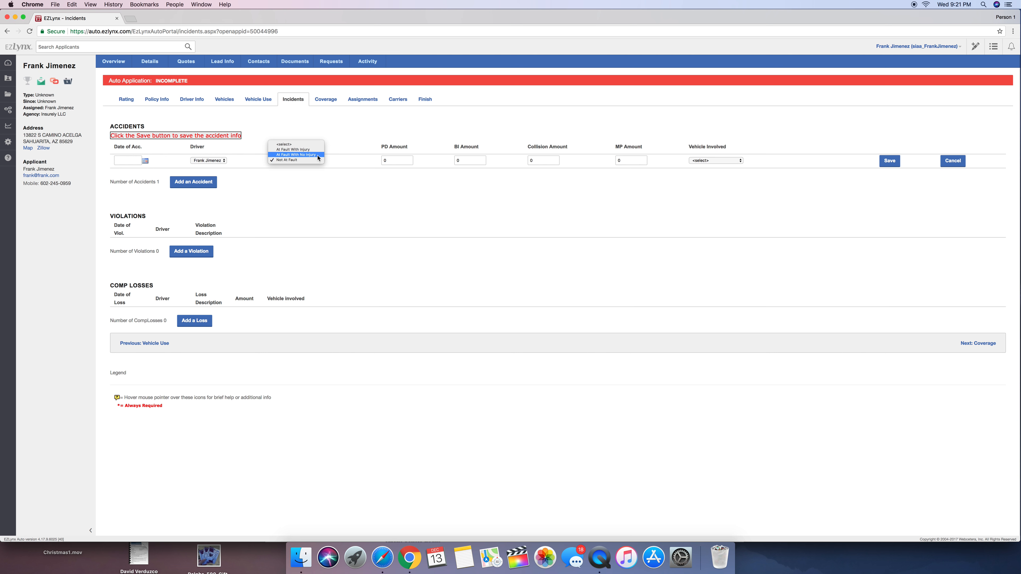
left_click(324, 185)
left_click(397, 161)
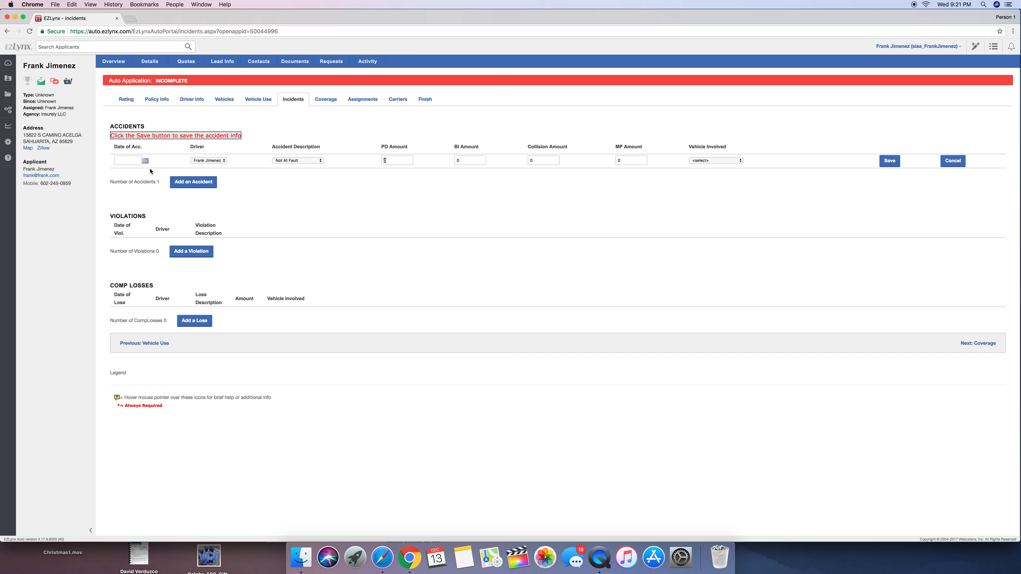
left_click(953, 161)
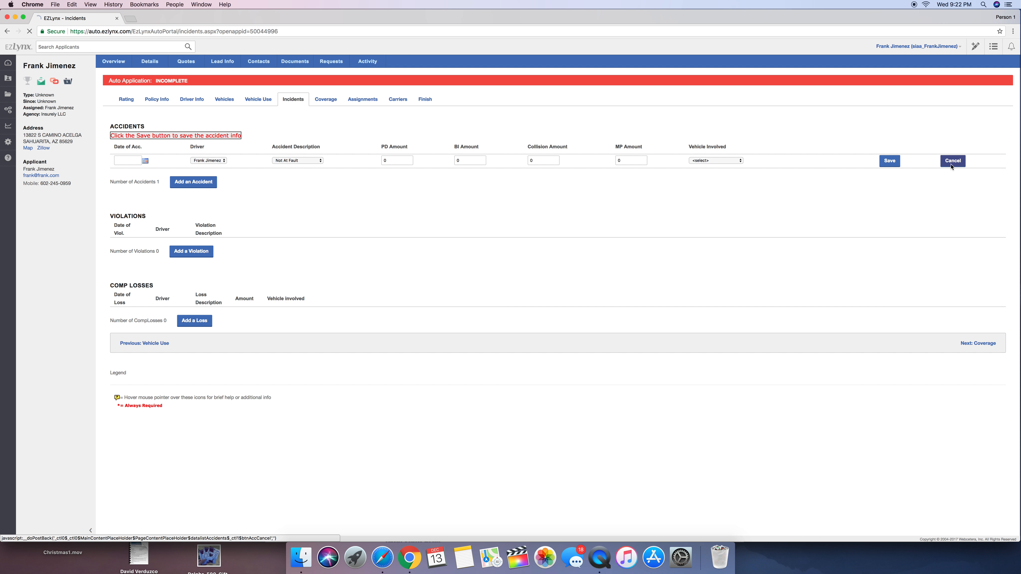
Start a violation entry to view the violation description choices, and cancel the entry
left_click(192, 231)
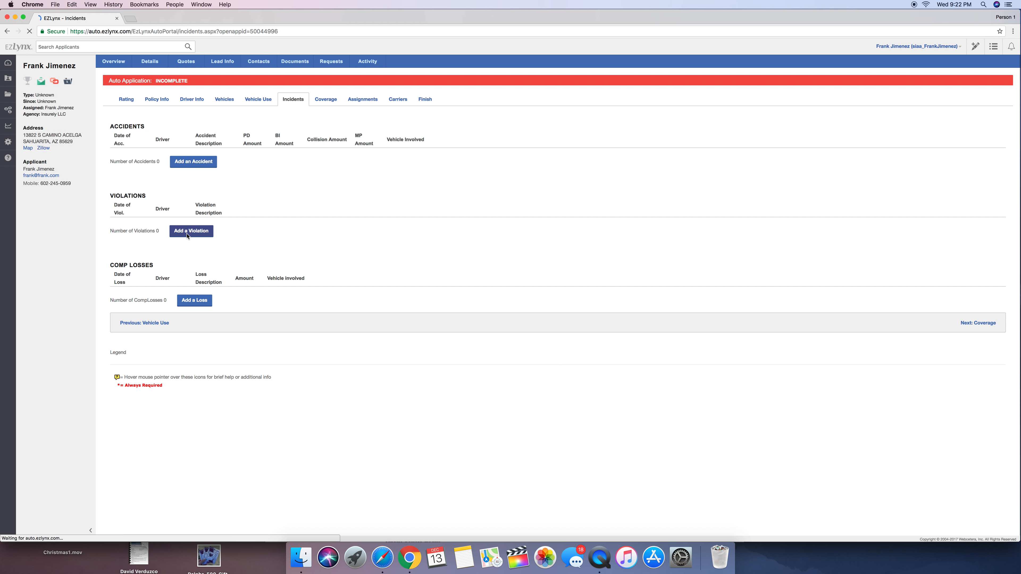
left_click(133, 230)
left_click(212, 228)
left_click(452, 230)
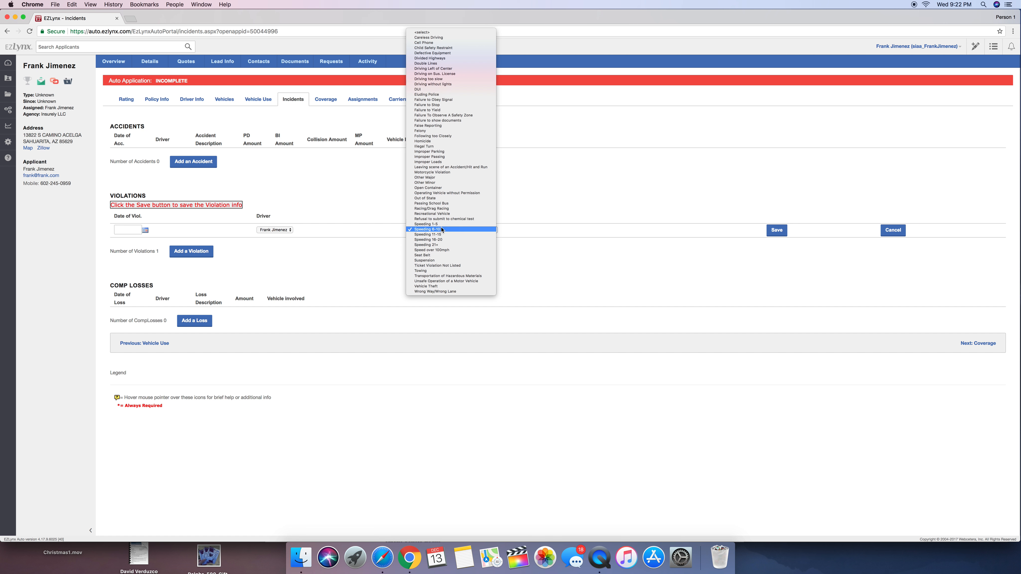
left_click(650, 256)
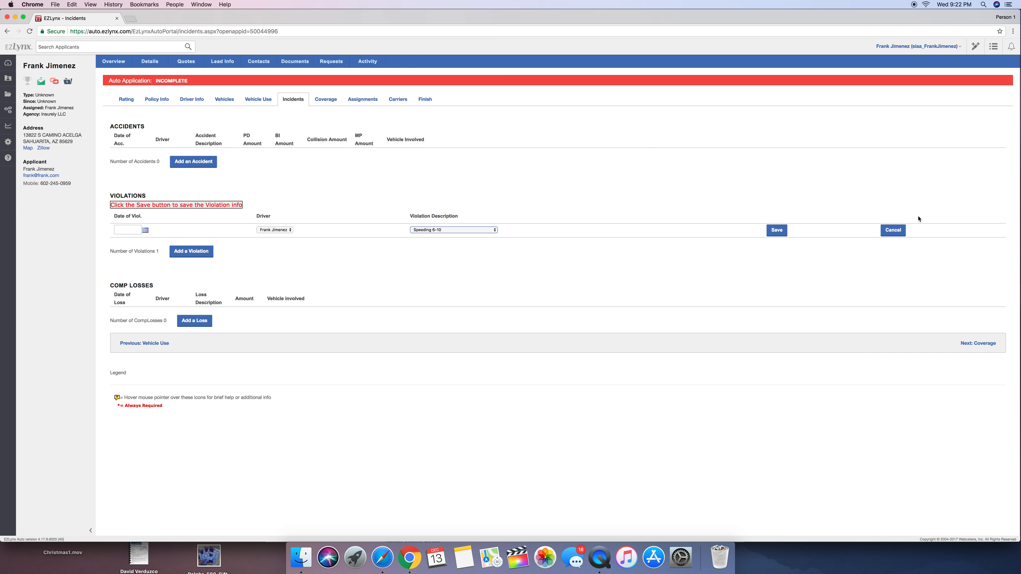
left_click(896, 233)
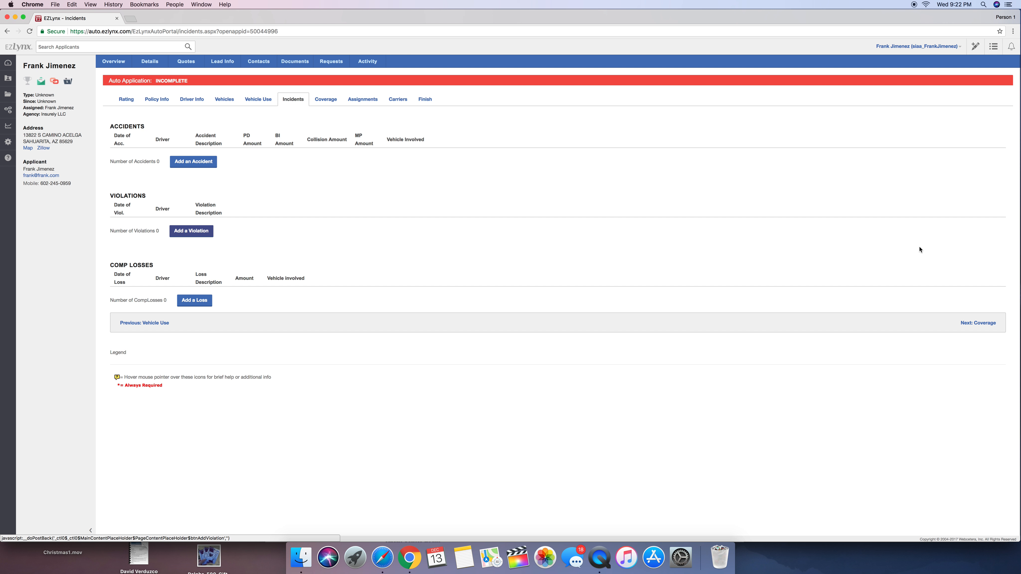
Proceed to Coverage and set the Honda's Comprehensive and Collision to 500, Towing & Labor to 75 and Ext Trans Expense to 40/1200
left_click(970, 324)
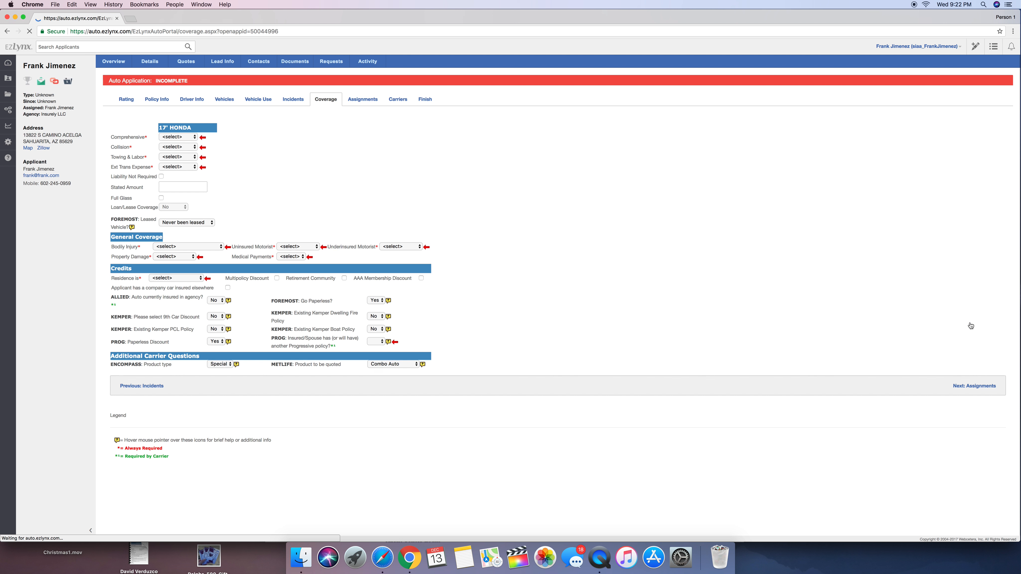
left_click(167, 138)
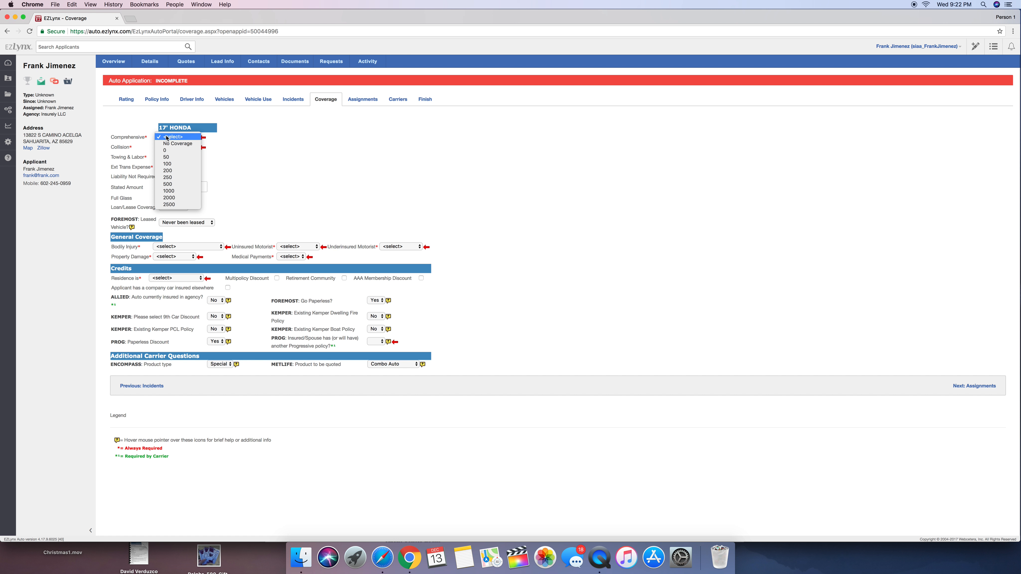
left_click(191, 155)
left_click(189, 148)
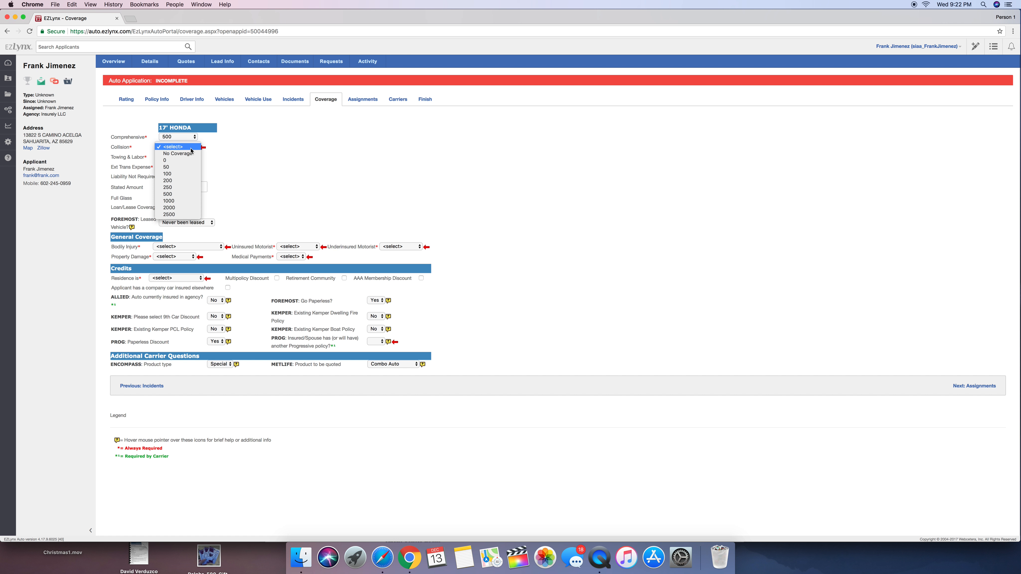
left_click(180, 196)
left_click(185, 160)
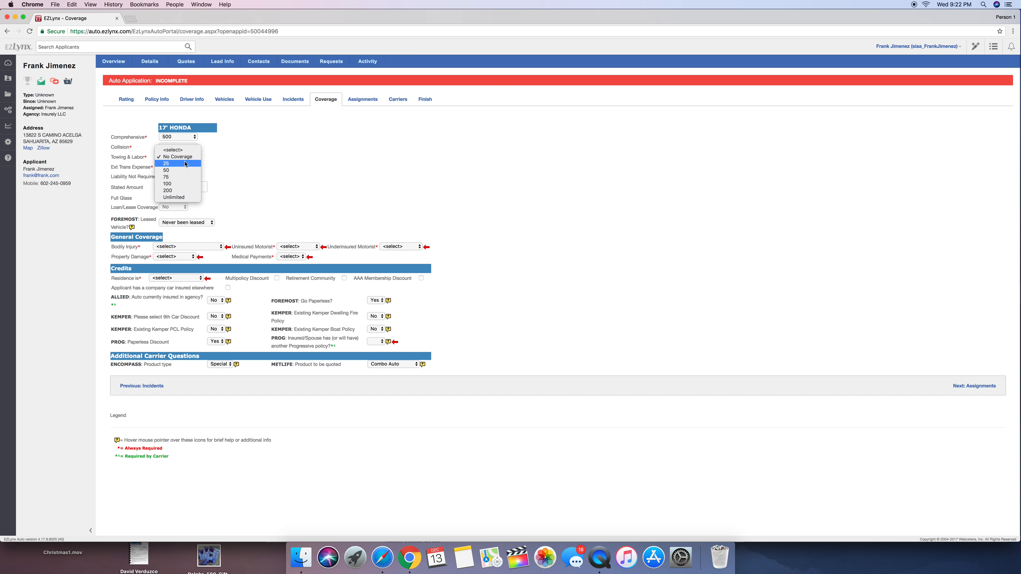
left_click(181, 179)
left_click(183, 167)
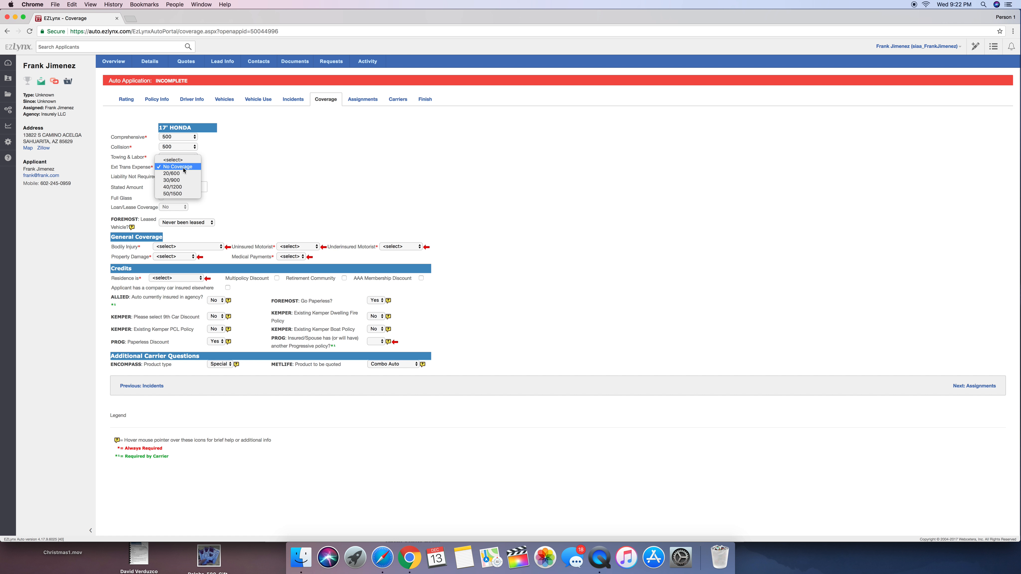
left_click(185, 187)
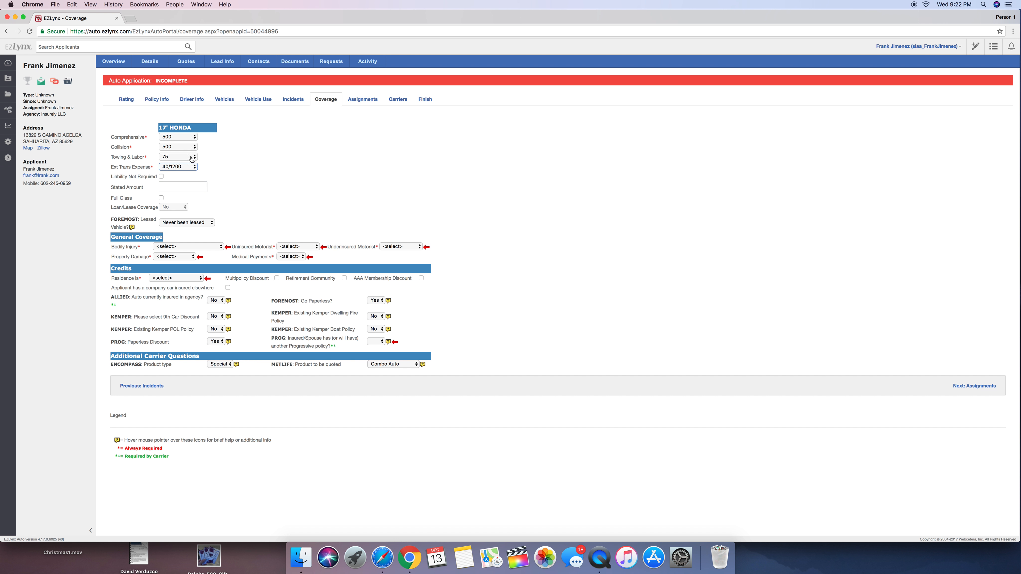
Set the general coverage to Bodily Injury 25/50, Property Damage 100000 and Medical Payments None
left_click(195, 247)
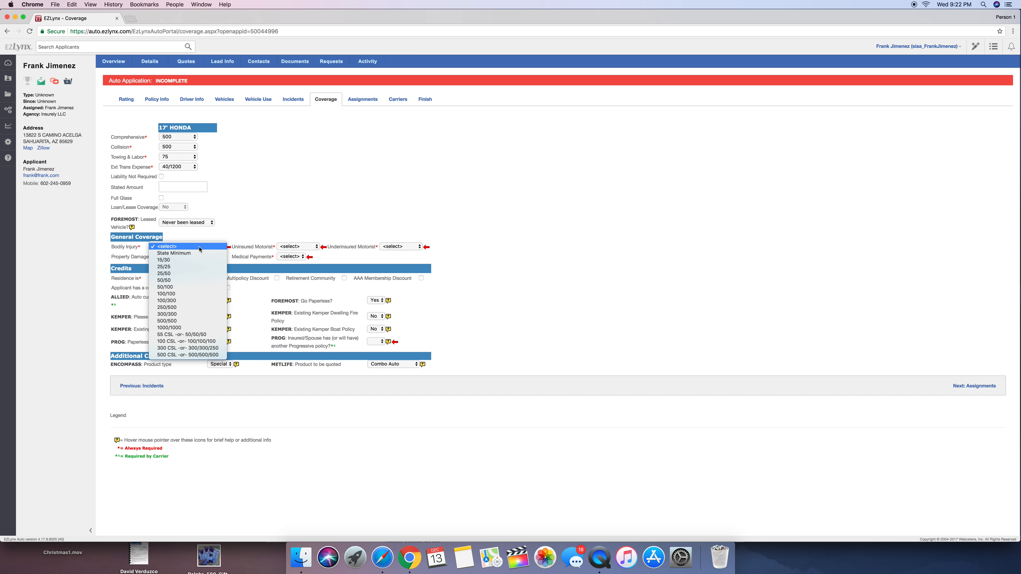
left_click(206, 278)
left_click(186, 257)
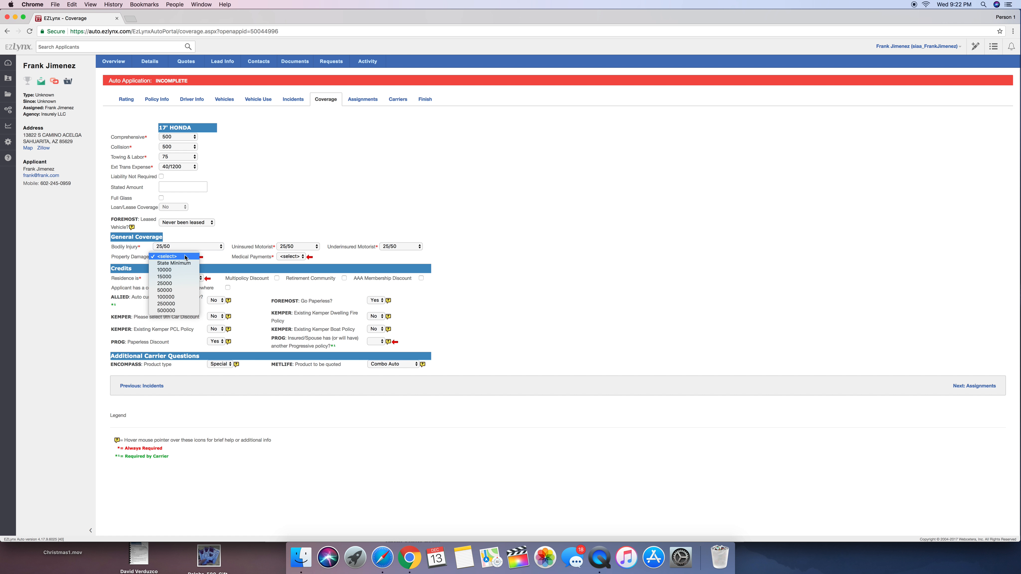
left_click(177, 297)
left_click(294, 256)
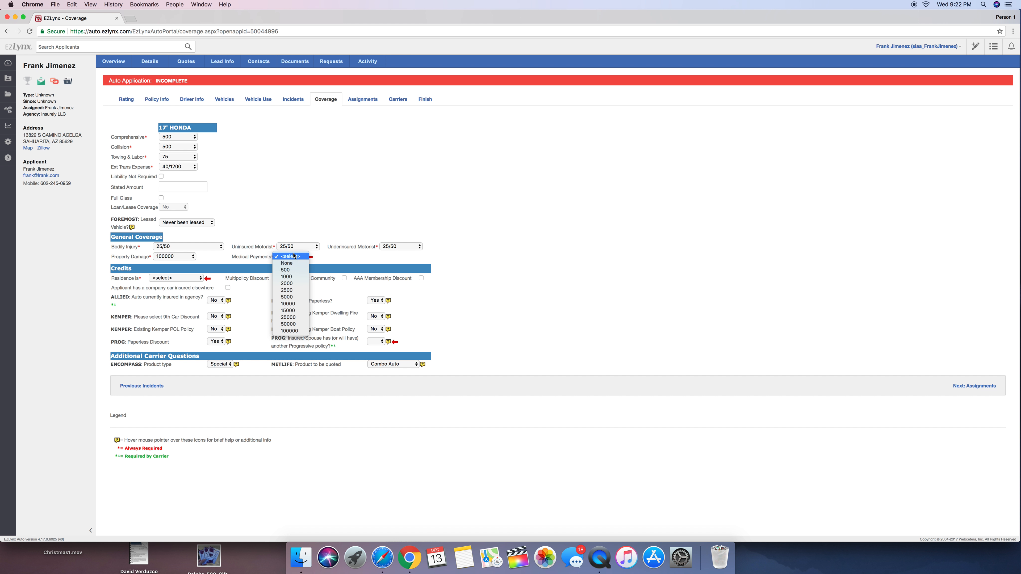
left_click(287, 263)
Set the residence to Home (owned) and answer whether the insured or spouse has another Progressive policy
left_click(193, 279)
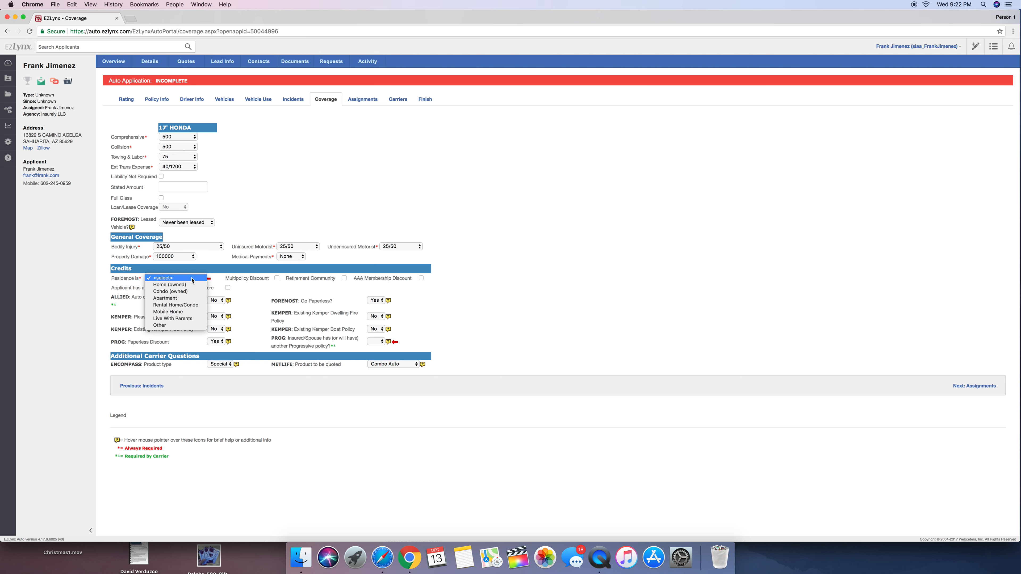
left_click(192, 284)
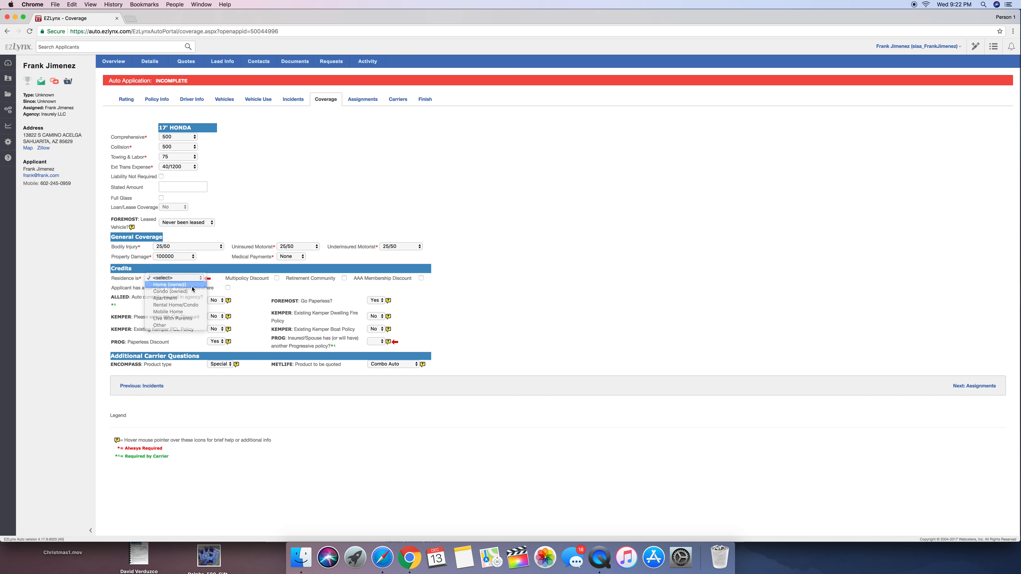
left_click_drag(233, 278, 266, 286)
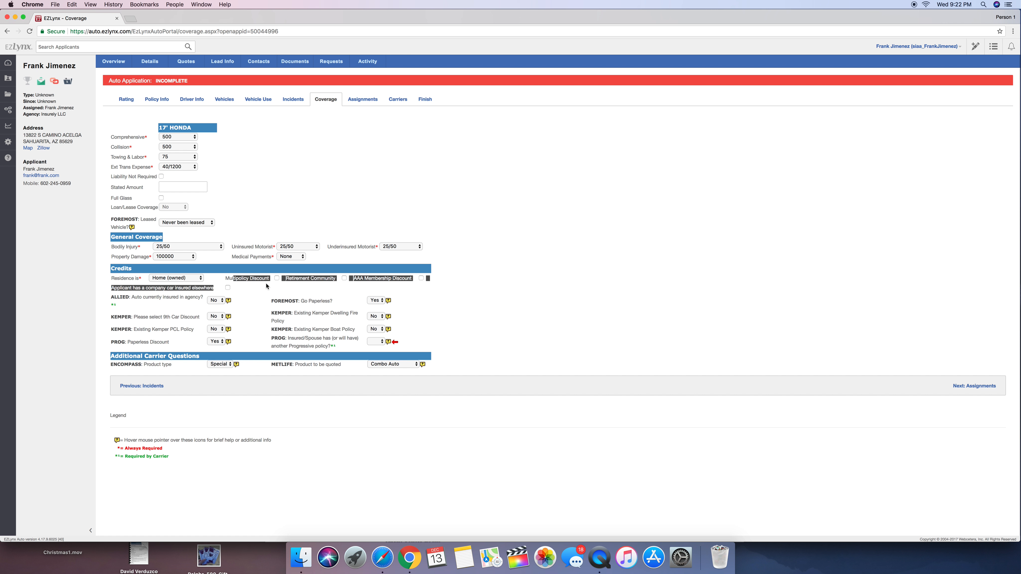
left_click(431, 318)
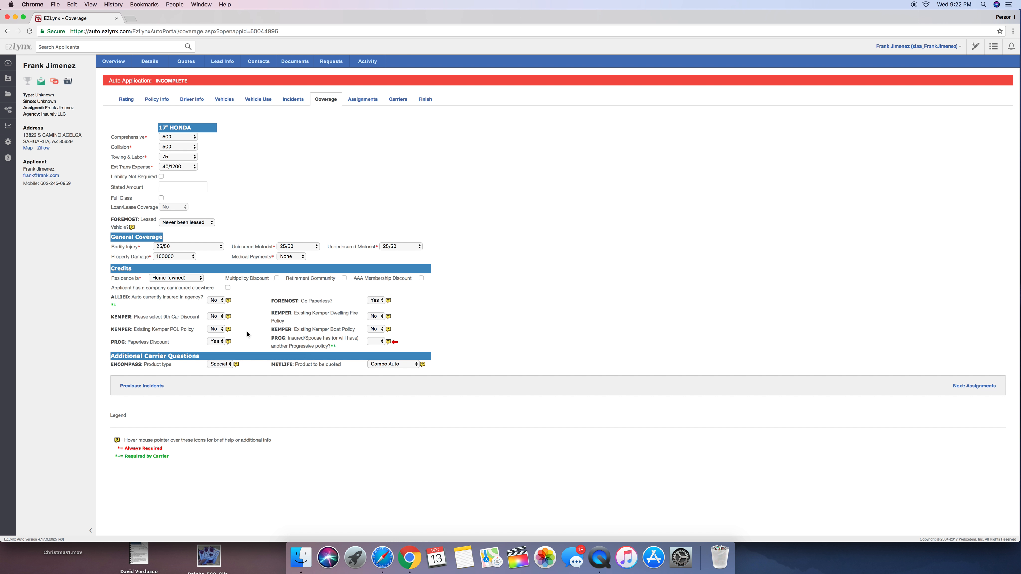
left_click(378, 342)
left_click(374, 348)
Proceed through Assignments to Carriers and go to the applicant's SSN field for Austin Mutual
left_click(973, 387)
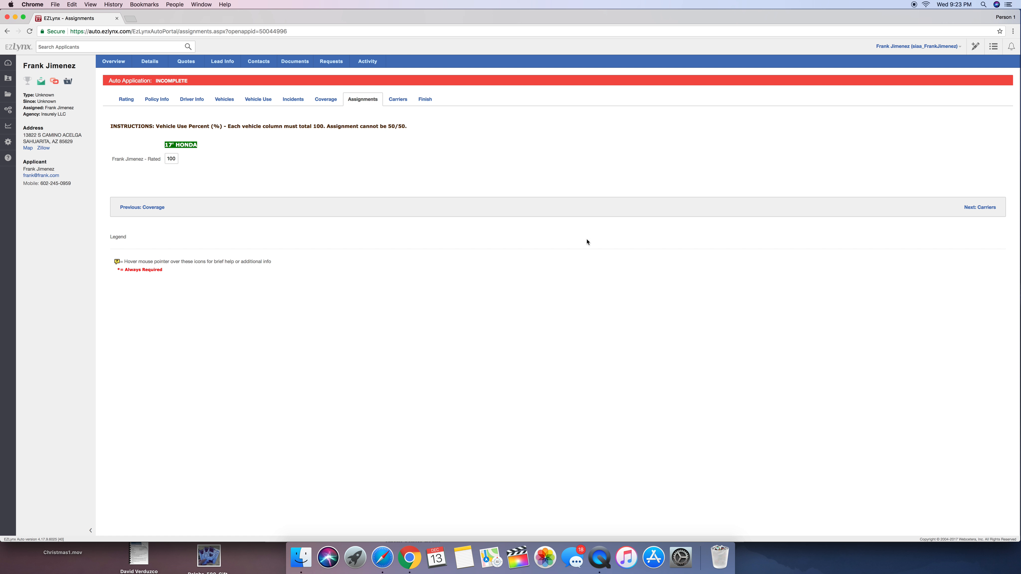
left_click(973, 207)
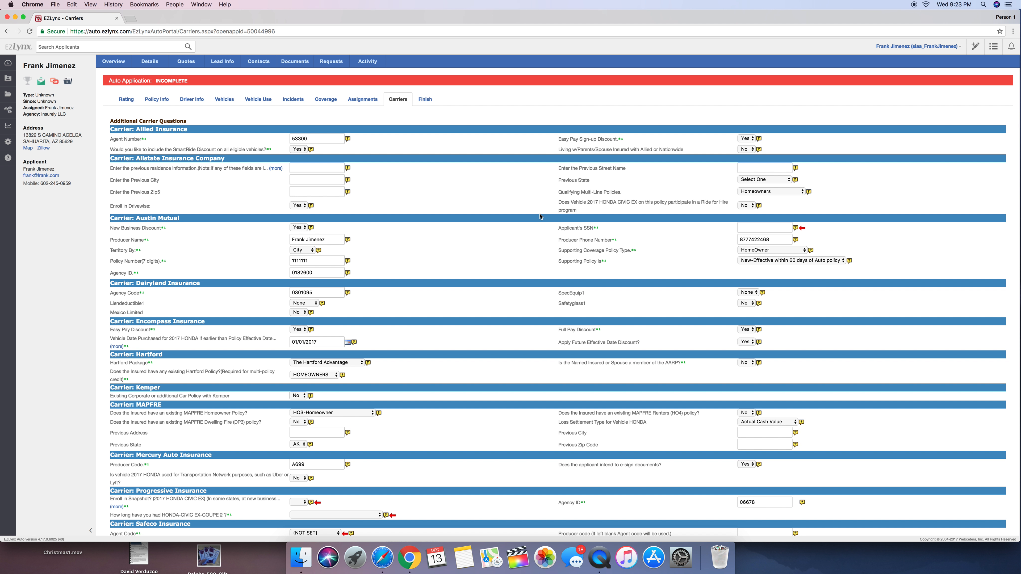
left_click(769, 228)
For Progressive, set Enroll in Snapshot to No and the Honda's length of ownership to At least 1 year but less than 3 years
scroll(388, 329, "down", 5)
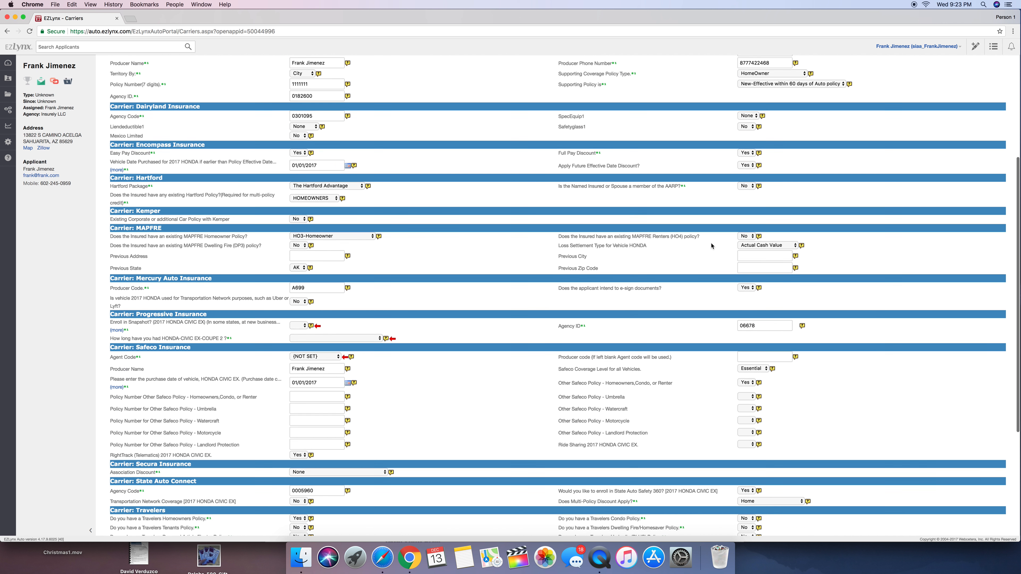
left_click(302, 326)
left_click(302, 339)
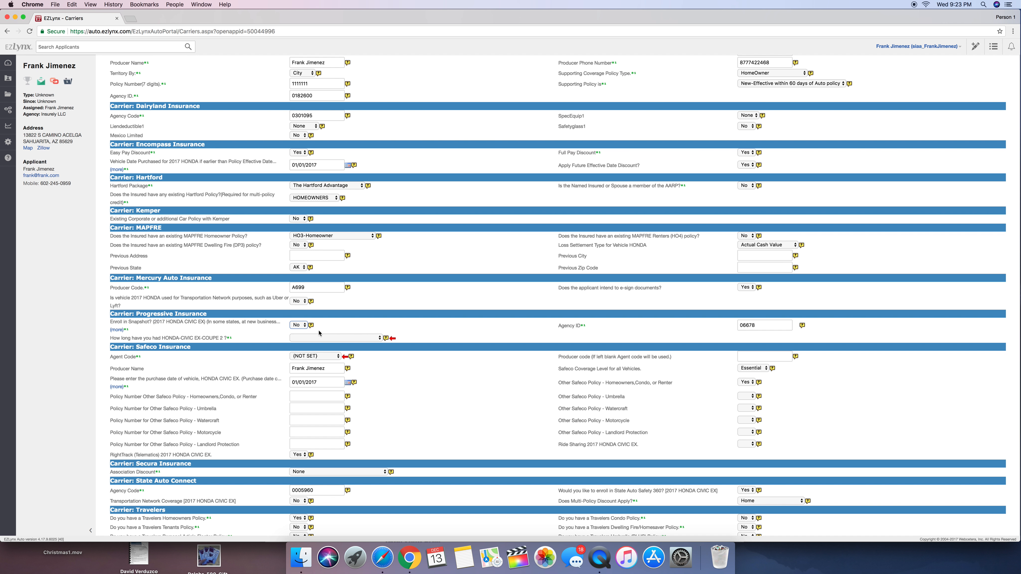
left_click(328, 341)
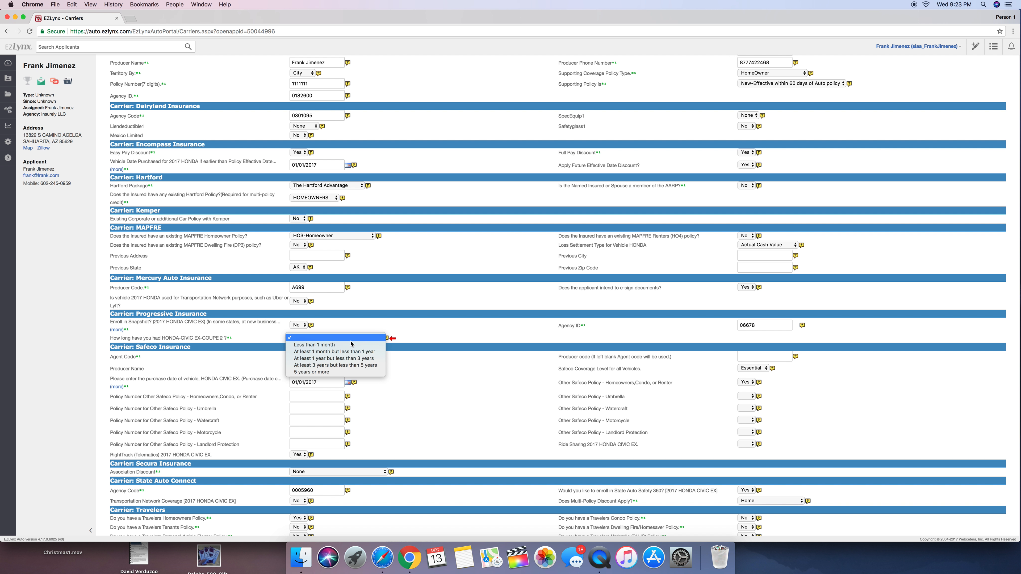
left_click(354, 360)
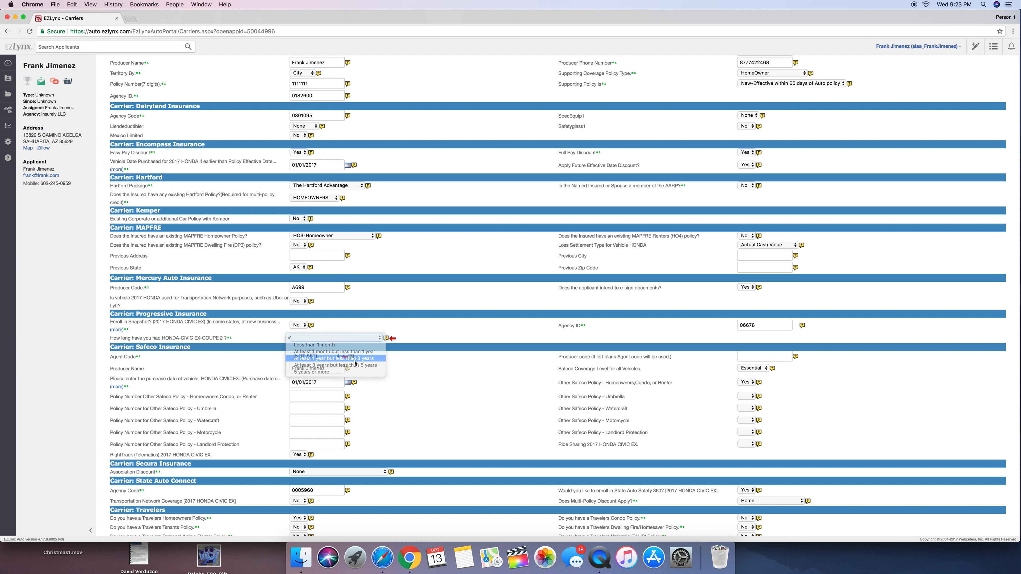
Choose the agency's listed agent code for Safeco Insurance and proceed to Finish
scroll(458, 315, "down", 5)
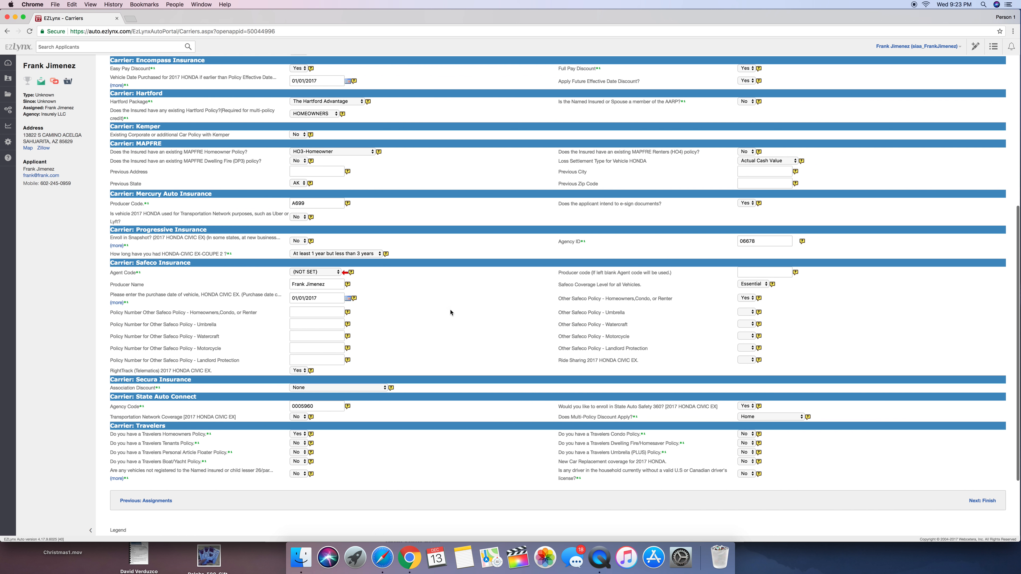
left_click(321, 273)
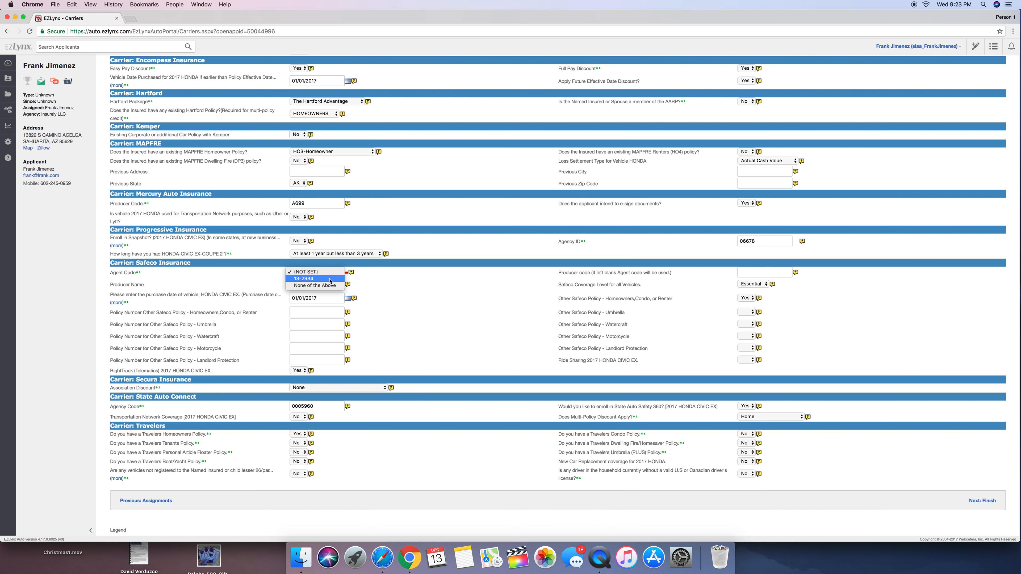
left_click(330, 279)
left_click(325, 272)
left_click(425, 286)
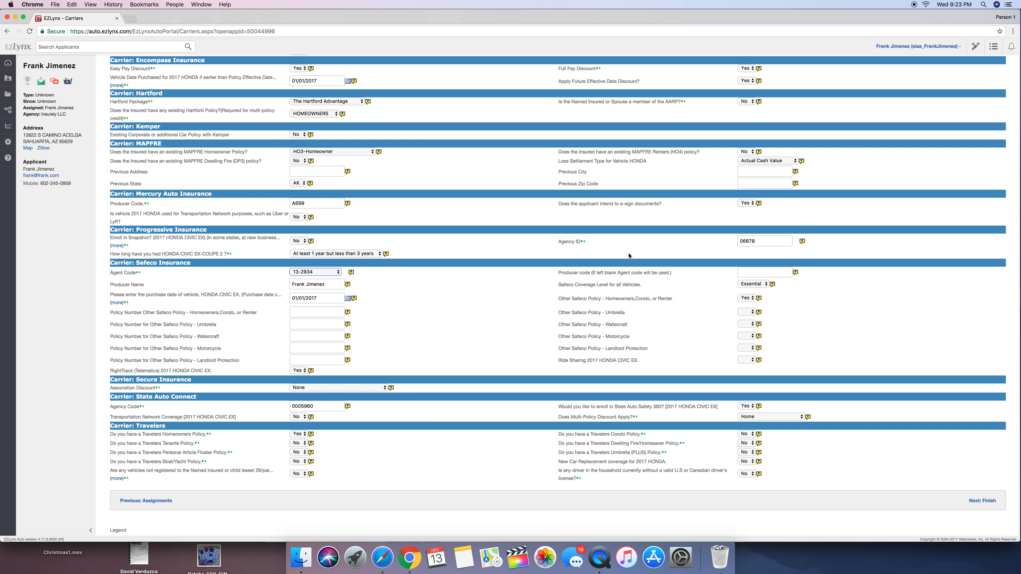
scroll(651, 265, "up", 7)
scroll(611, 252, "down", 9)
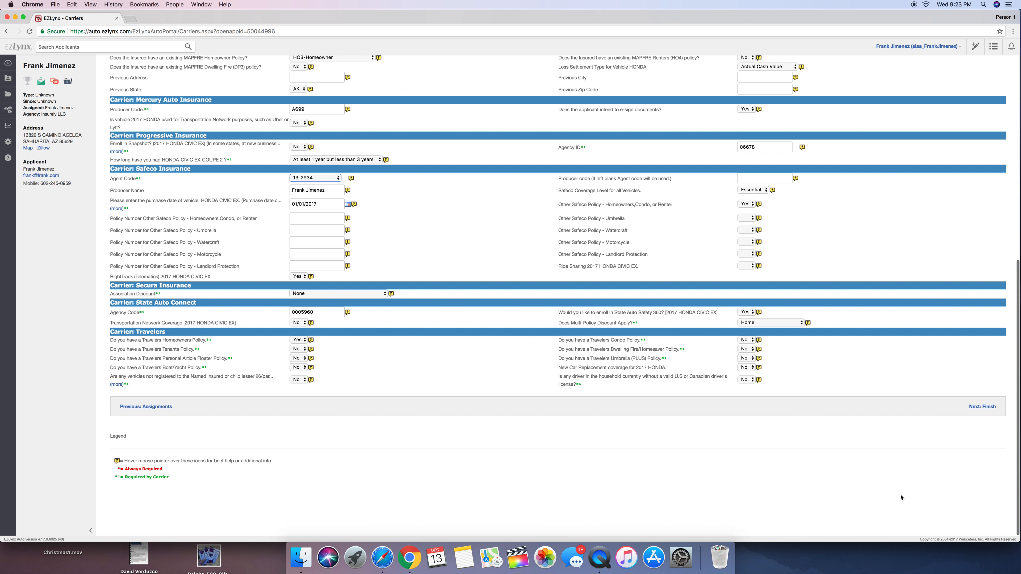
left_click(982, 406)
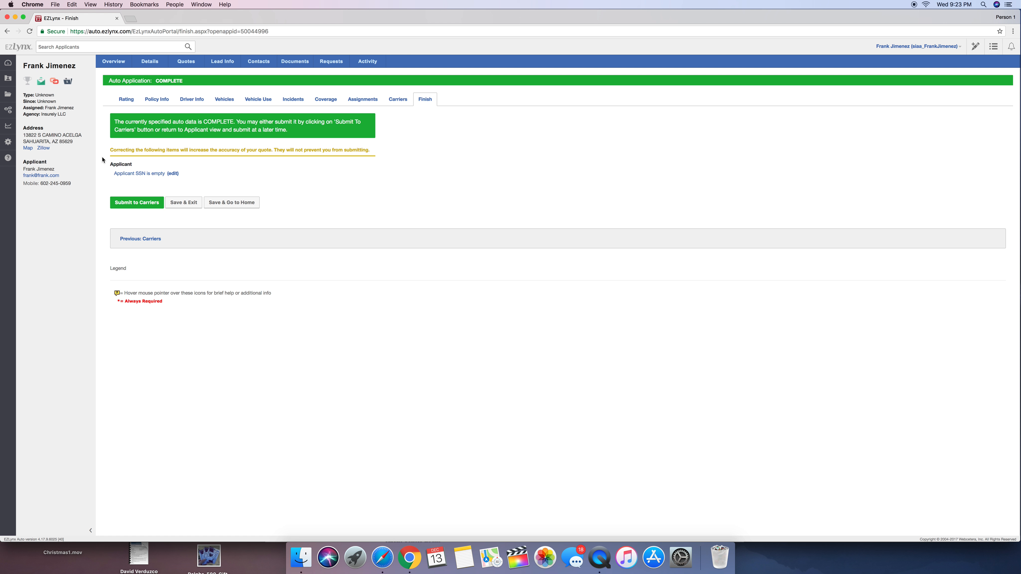
Review the suggested corrections for the completed auto application and submit it to the carriers
left_click_drag(114, 158, 326, 166)
left_click_drag(146, 139, 204, 186)
left_click(203, 185)
left_click(145, 205)
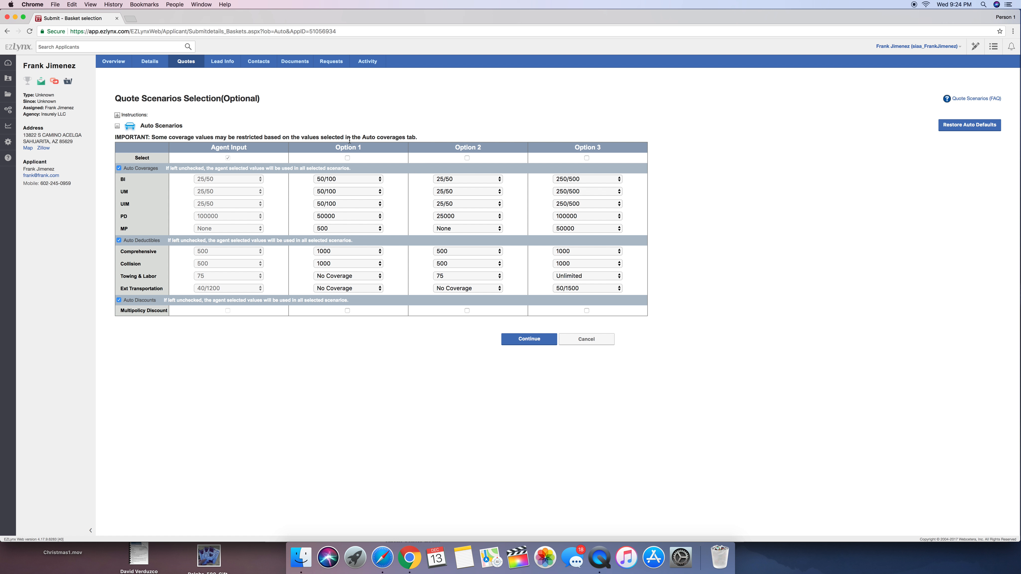
Select and clear the Option 1 quote scenario, and continue with only the Agent Input scenario
left_click(347, 159)
left_click(347, 159)
left_click(539, 338)
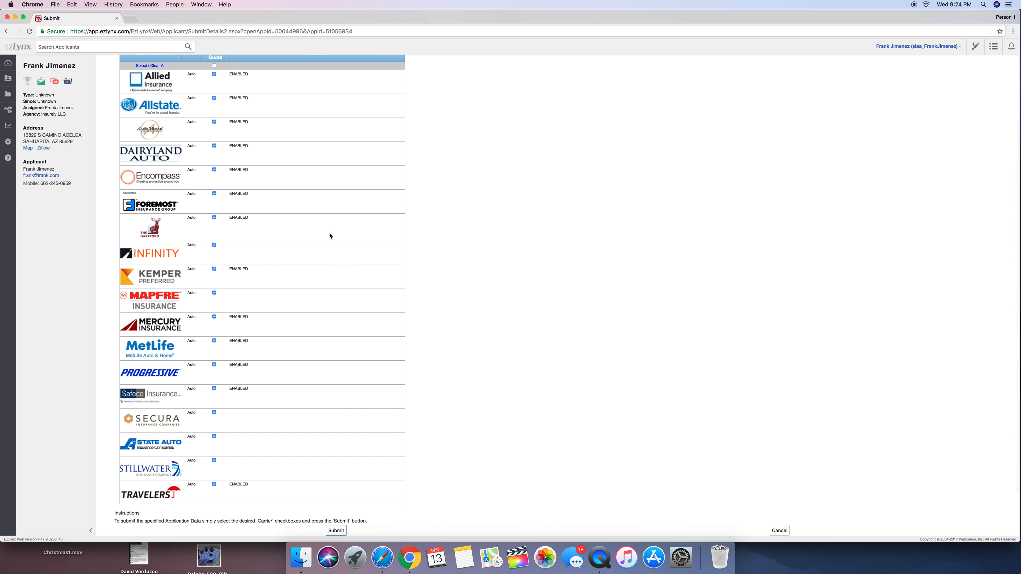
Review the carrier list and submit the auto application with all listed carriers selected
scroll(278, 227, "down", 2)
scroll(278, 227, "up", 4)
scroll(278, 227, "down", 5)
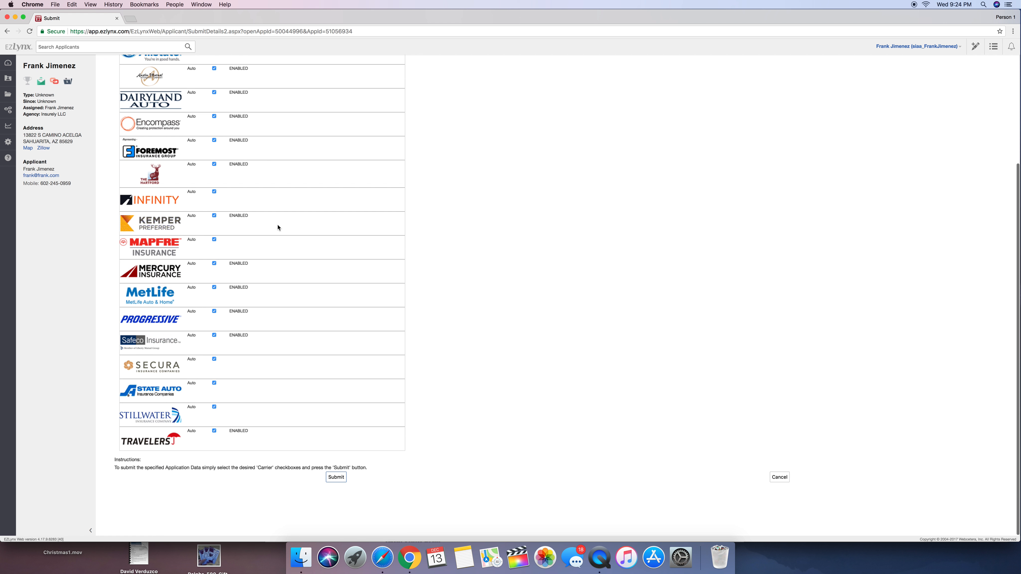
left_click(336, 477)
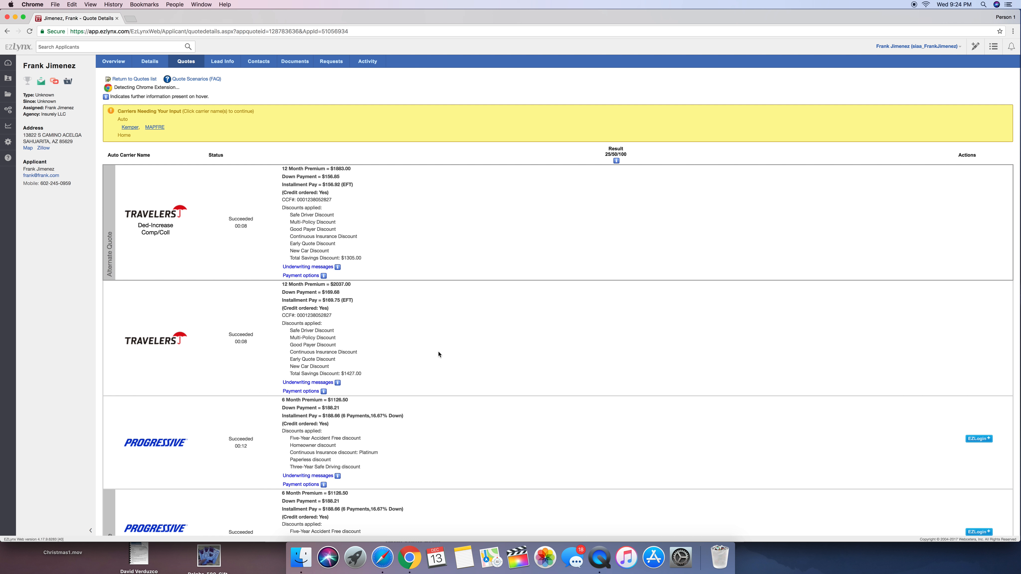
Examine the returned auto carrier results from the first Travelers quote through the end of the list
left_click_drag(306, 170, 357, 174)
left_click(357, 173)
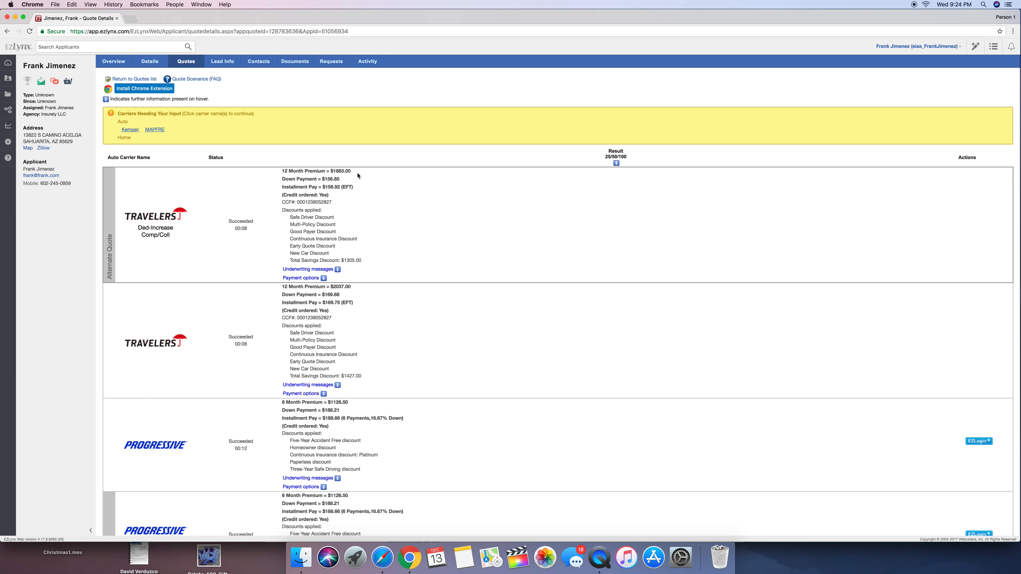
scroll(357, 175, "down", 3)
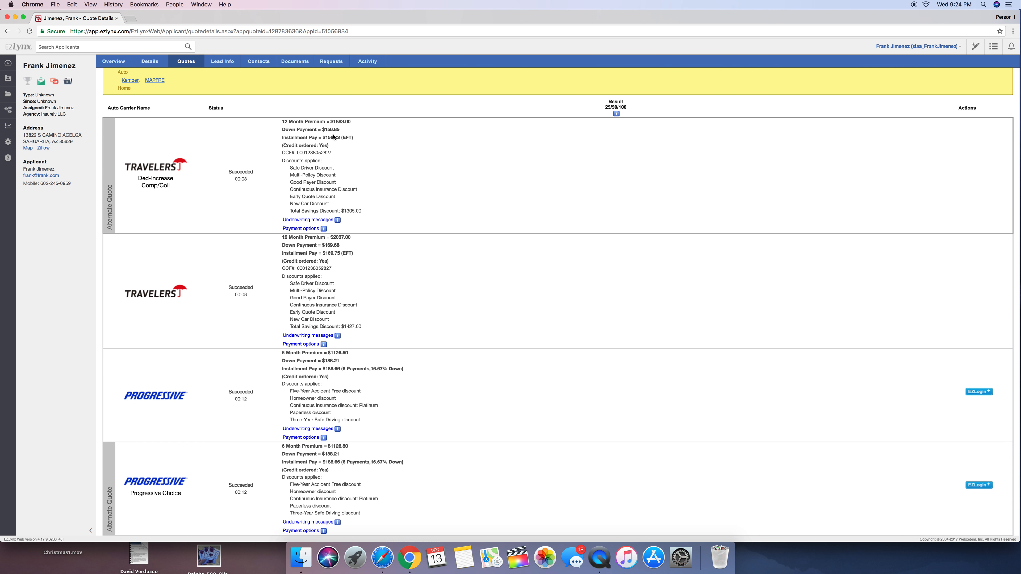
scroll(333, 136, "down", 15)
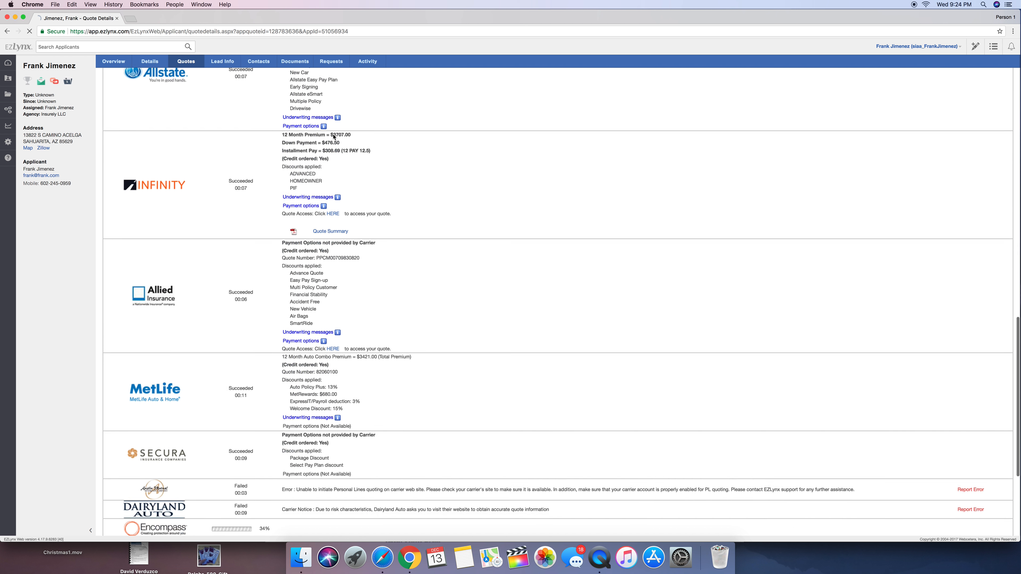
scroll(333, 136, "down", 15)
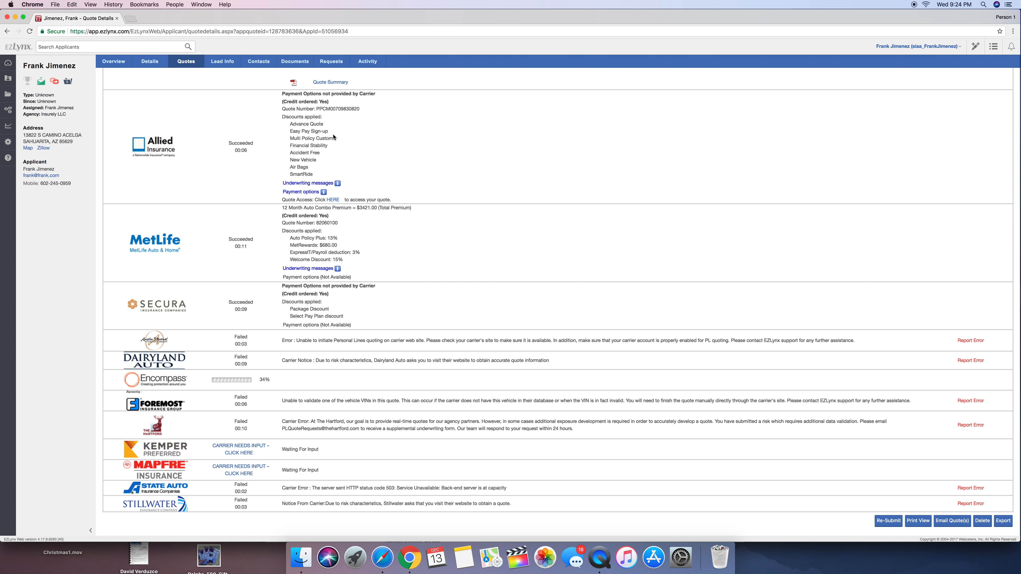
scroll(333, 137, "up", 1)
scroll(333, 137, "up", 5)
scroll(333, 137, "down", 4)
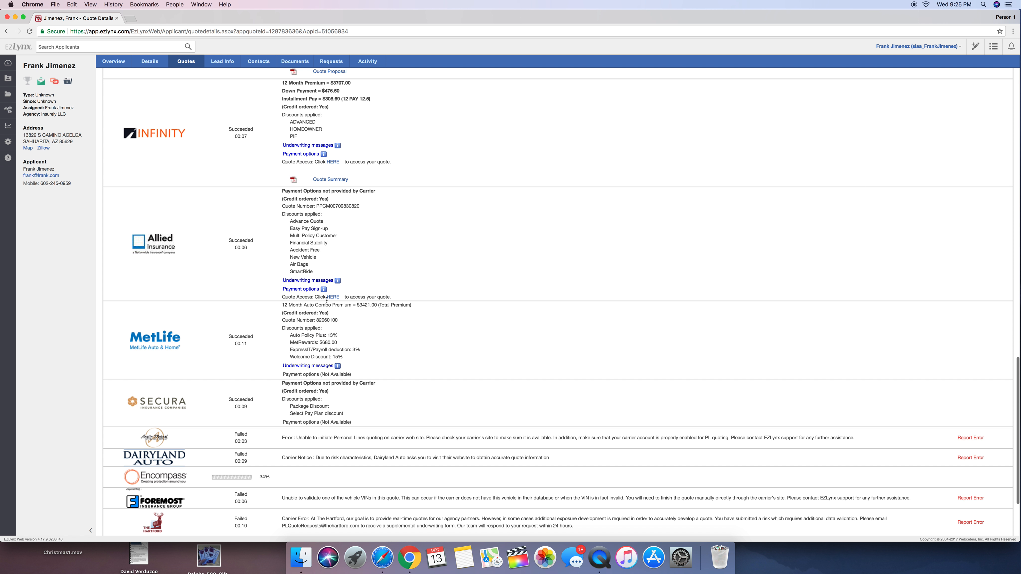
scroll(332, 261, "up", 10)
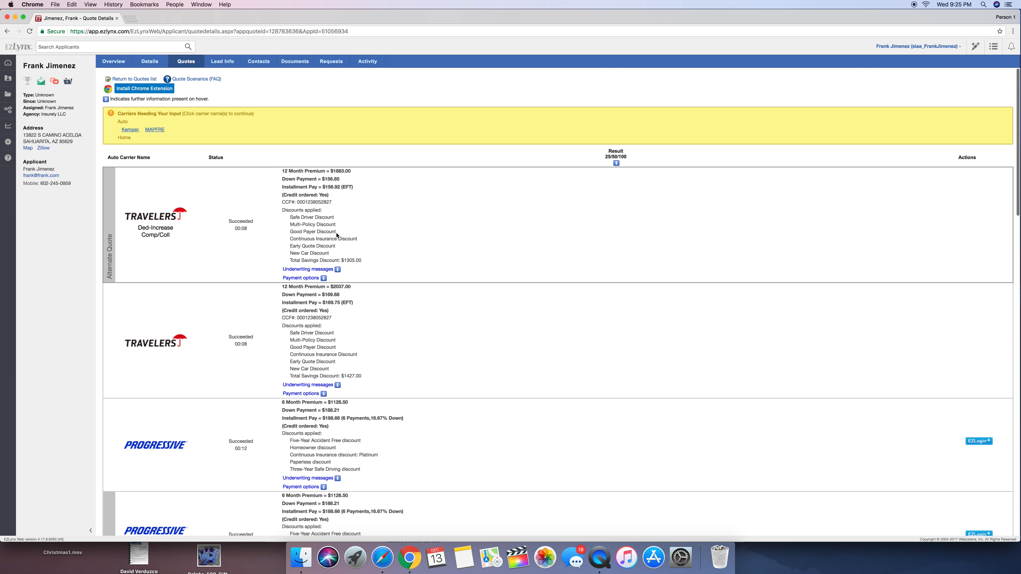
Compare the premiums, down payments and installments of the Travelers, Progressive and Mercury quotes
left_click_drag(288, 169, 352, 200)
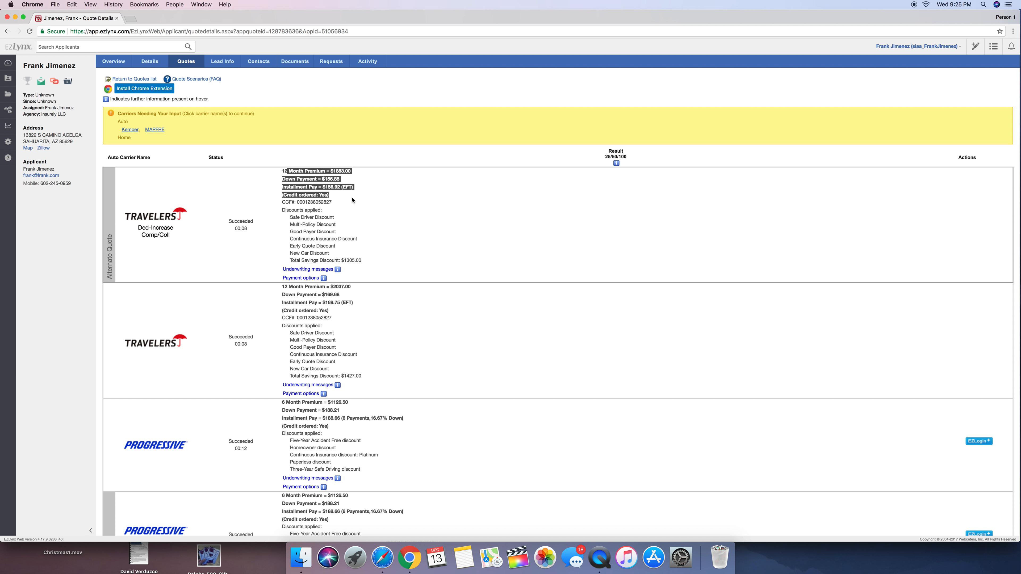
scroll(352, 200, "down", 5)
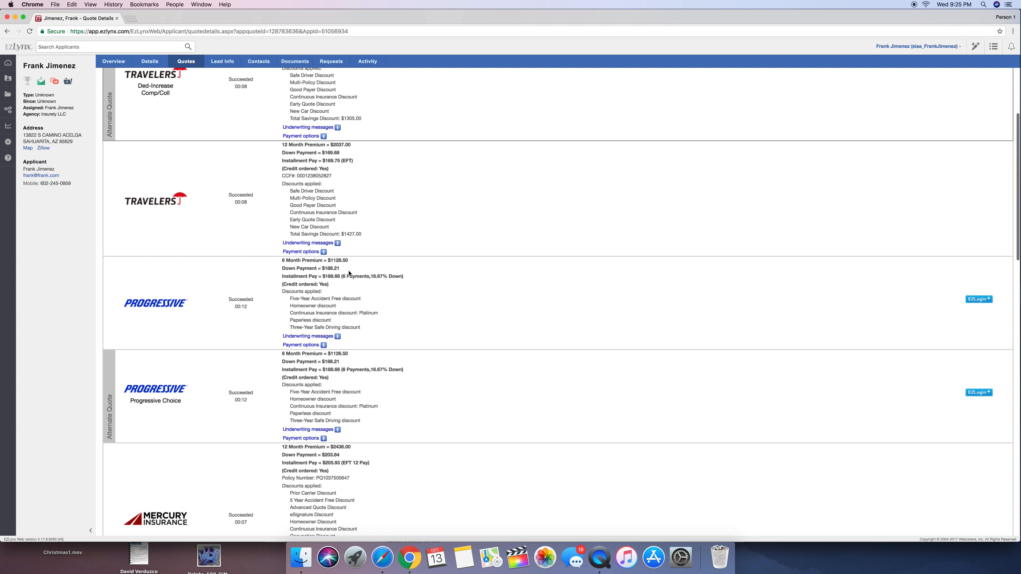
left_click_drag(294, 262, 328, 269)
scroll(328, 269, "up", 5)
mouse_move(329, 269)
left_click(410, 217)
scroll(409, 217, "down", 6)
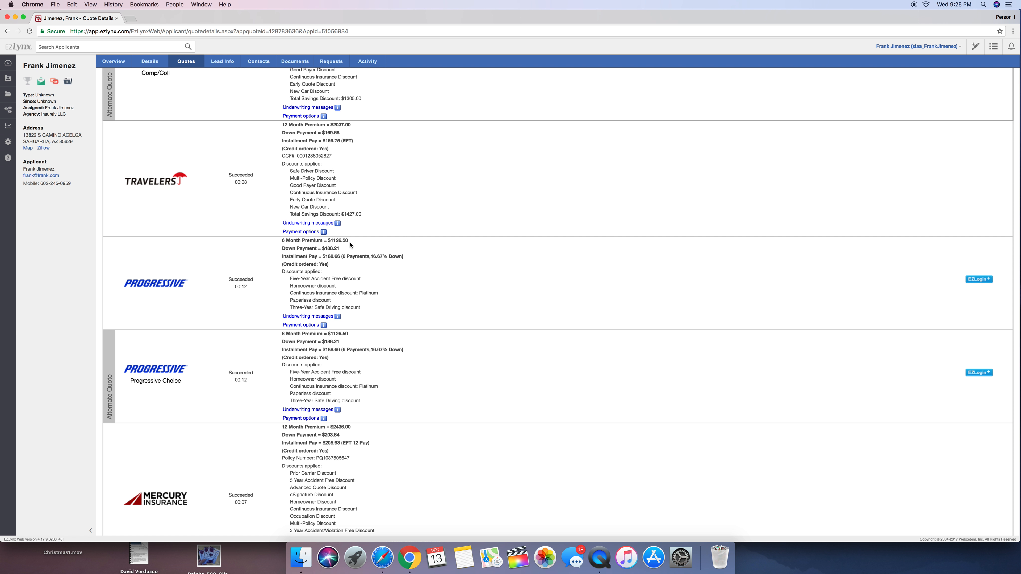
scroll(370, 142, "down", 8)
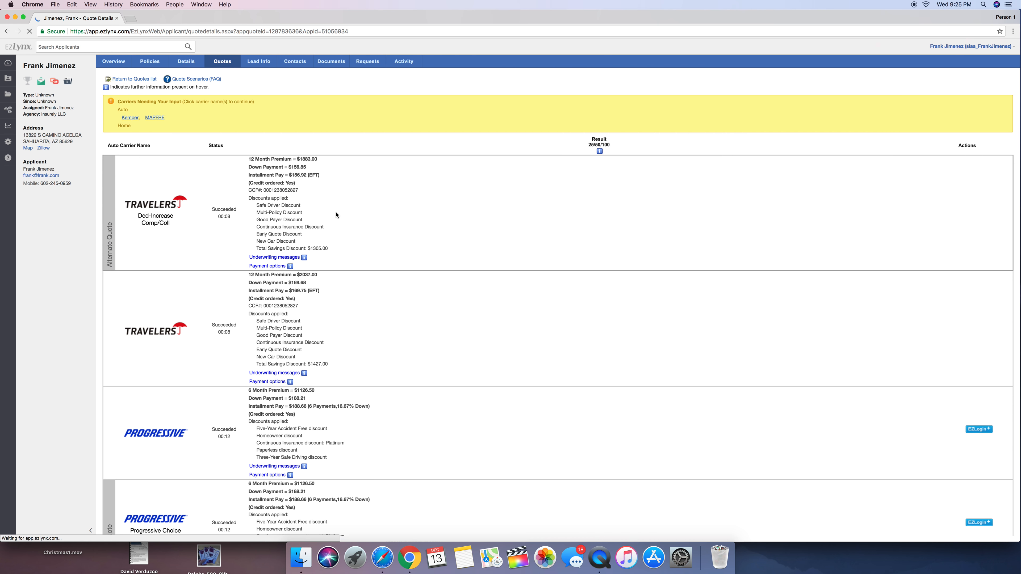
scroll(335, 215, "down", 7)
scroll(336, 214, "down", 4)
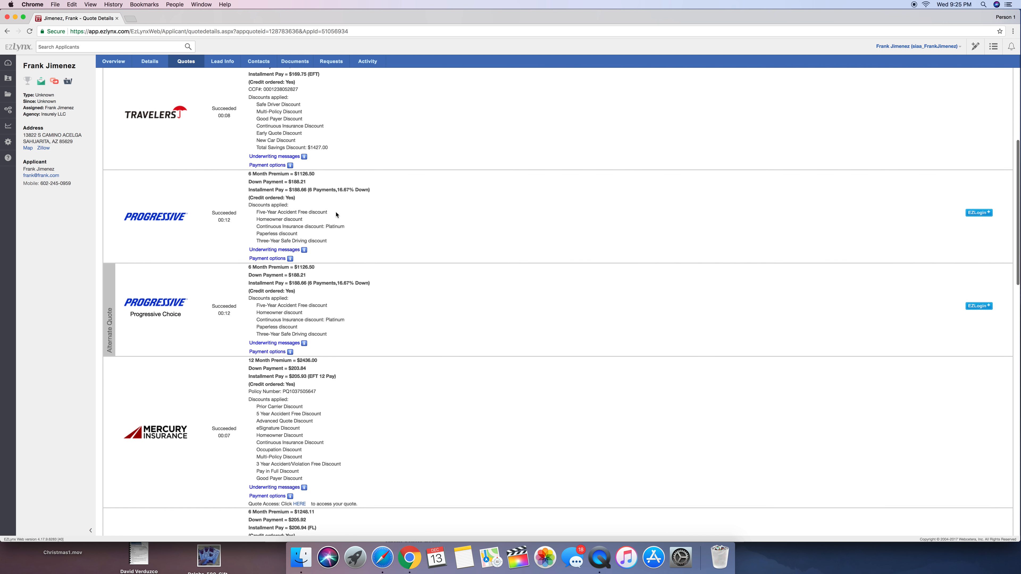
scroll(335, 212, "up", 3)
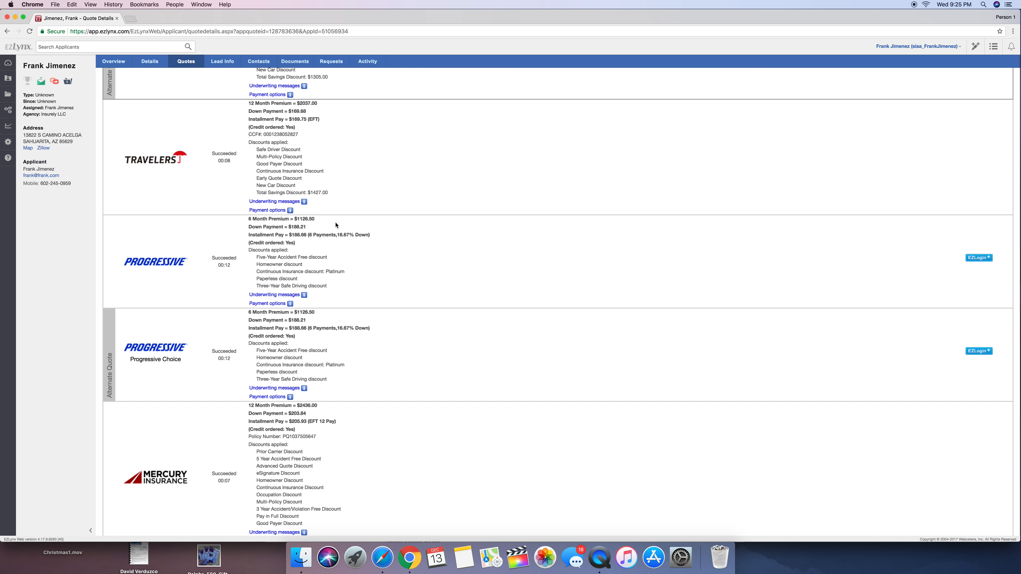
scroll(315, 281, "down", 1)
scroll(315, 280, "down", 4)
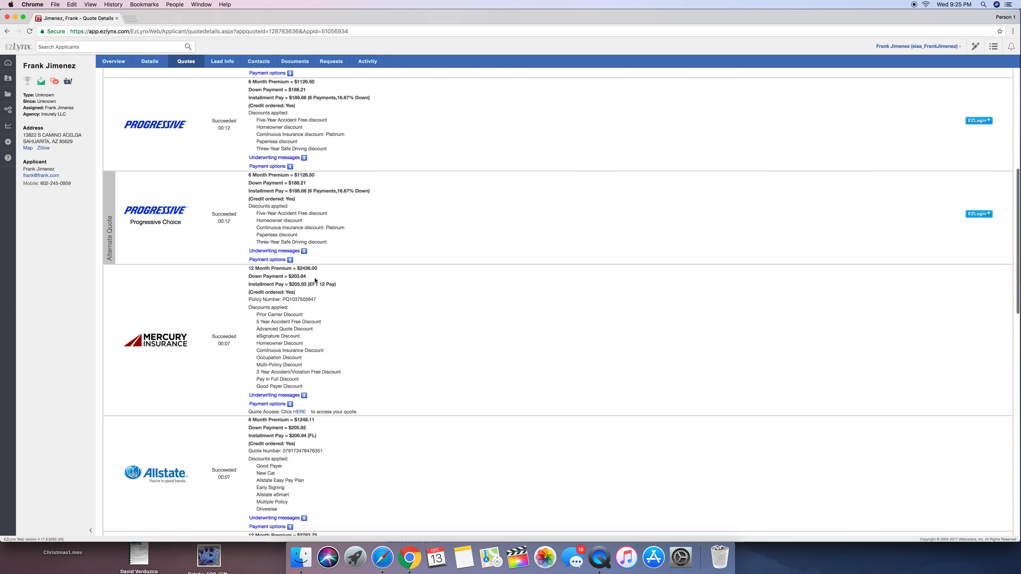
scroll(309, 384, "up", 3)
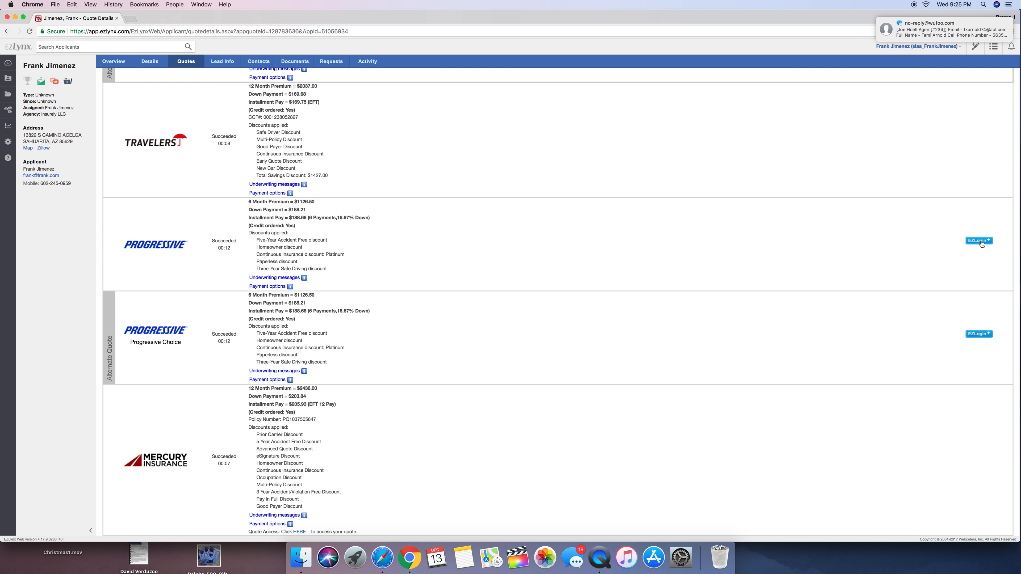
Examine the quote access links, proposals and carrier statuses from Mercury down to Stillwater
scroll(449, 279, "down", 7)
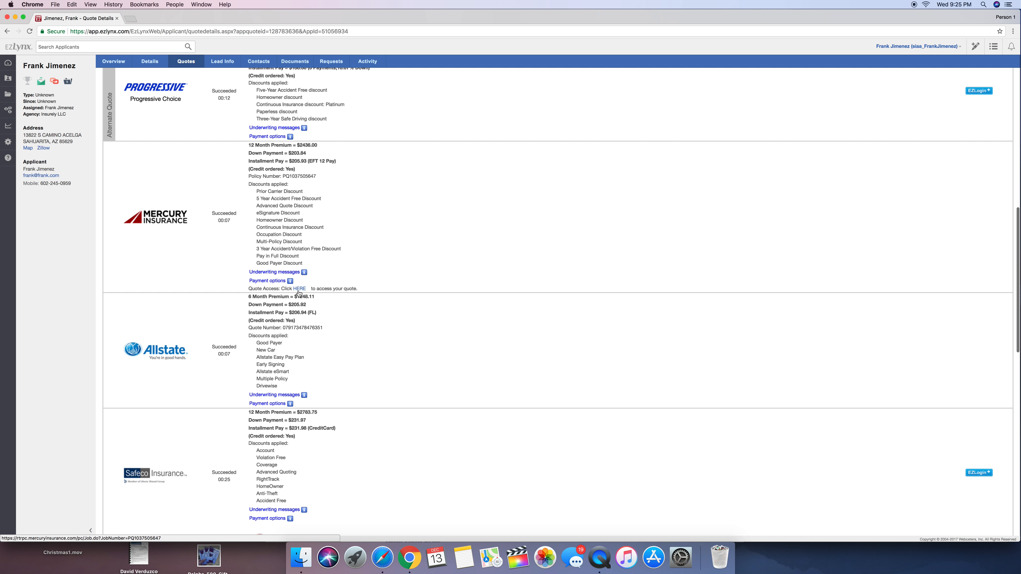
scroll(329, 314, "down", 1)
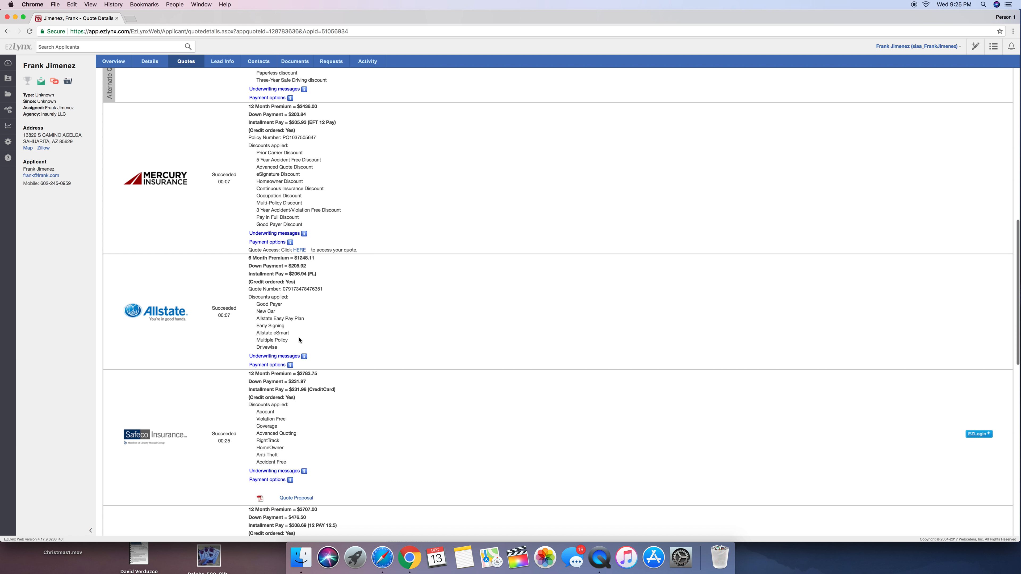
scroll(326, 286, "down", 4)
scroll(309, 289, "down", 4)
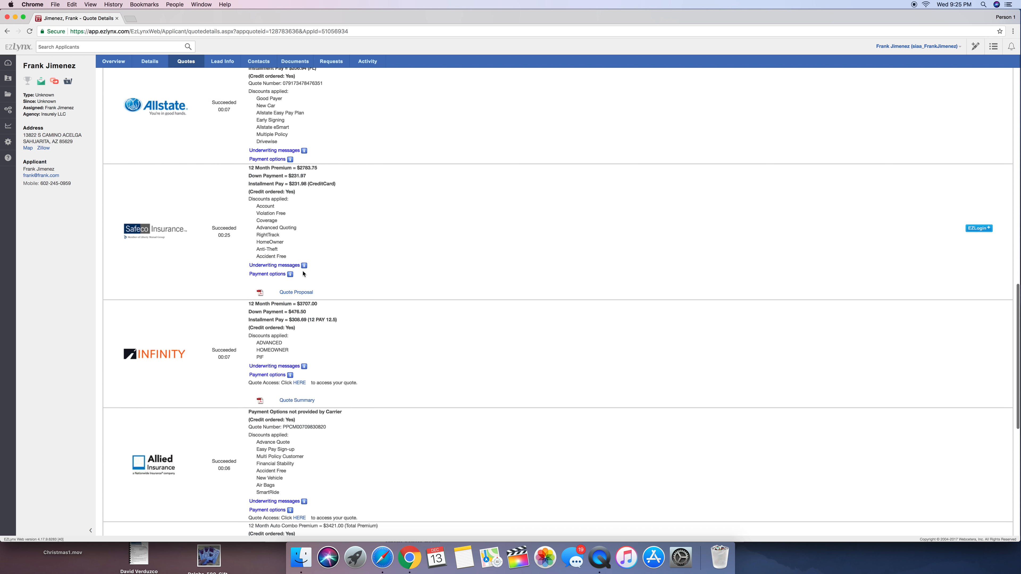
scroll(310, 260, "down", 3)
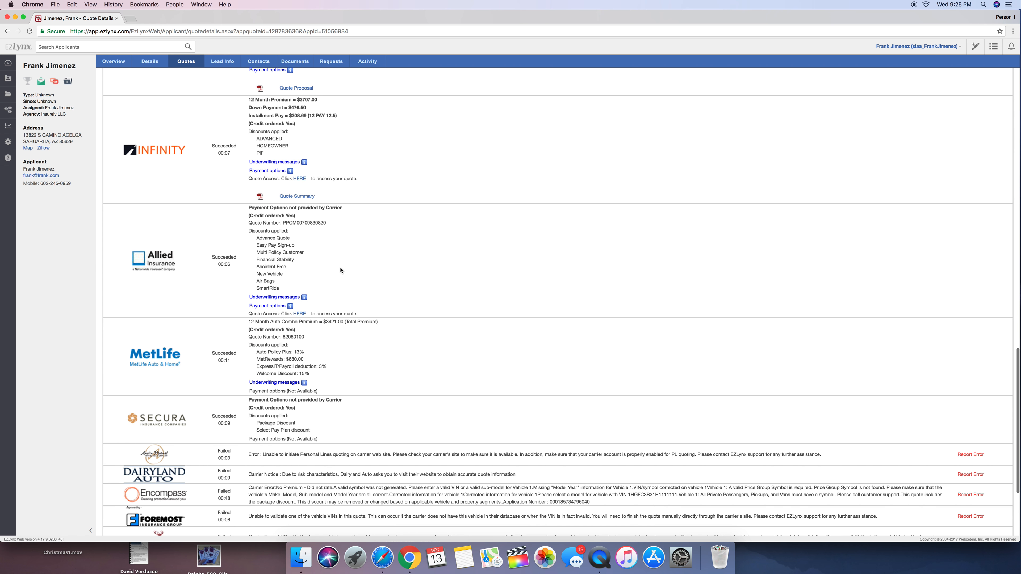
scroll(340, 267, "down", 3)
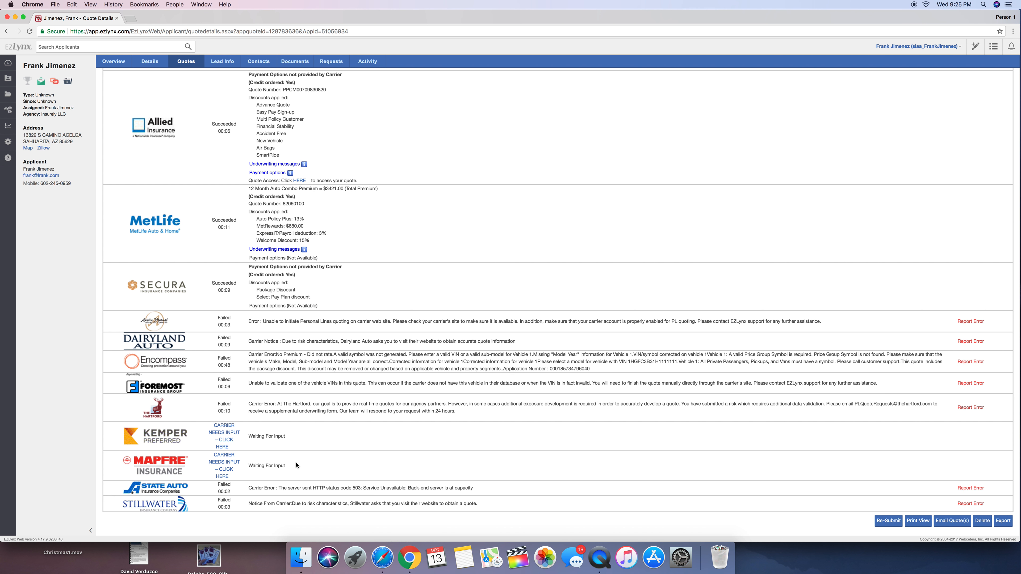
Return to the standard Progressive quote and launch its EZLogin to the carrier's website
scroll(296, 466, "up", 5)
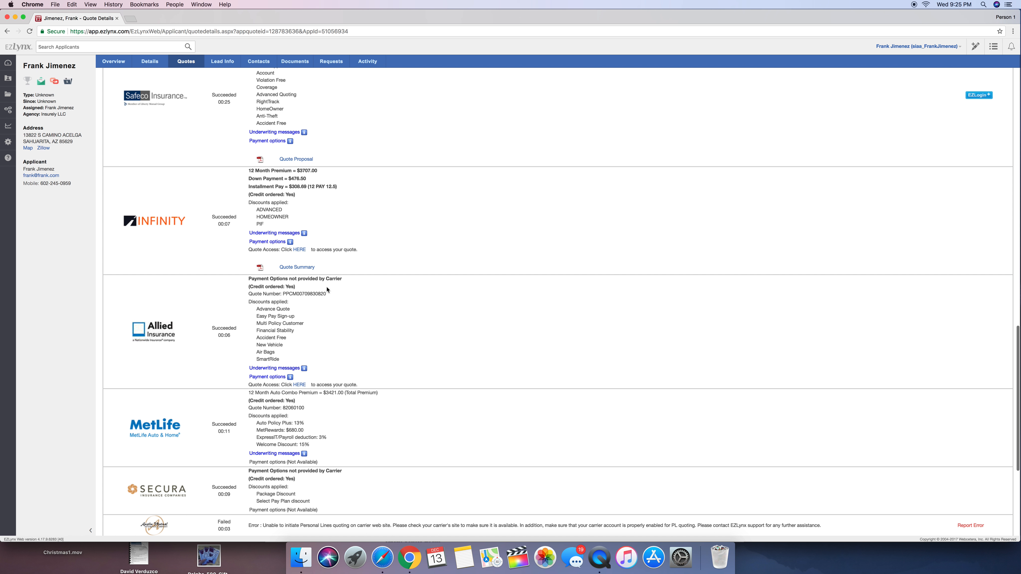
scroll(327, 289, "up", 5)
scroll(327, 290, "up", 3)
scroll(327, 290, "up", 3)
scroll(324, 246, "up", 5)
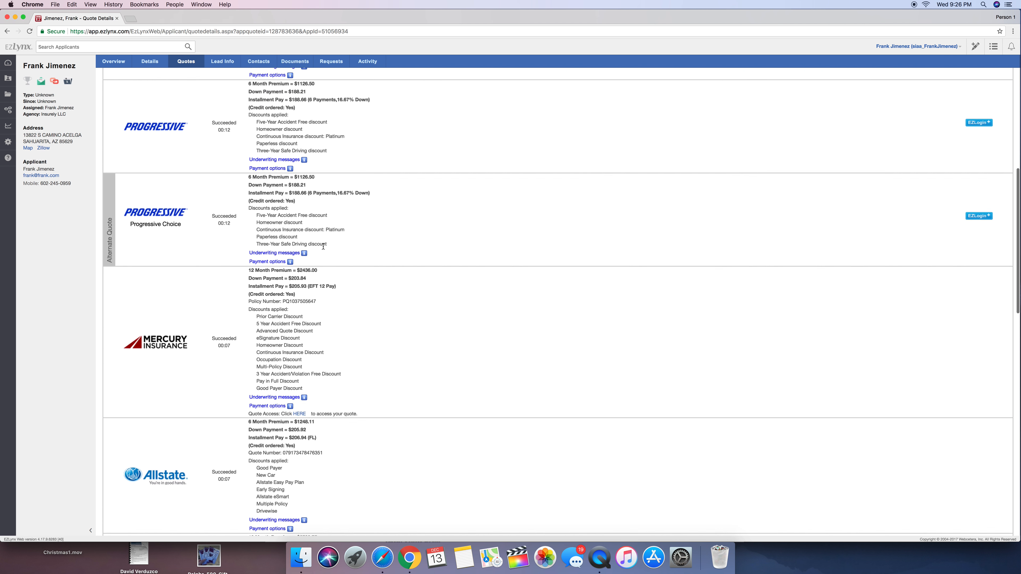
left_click(977, 276)
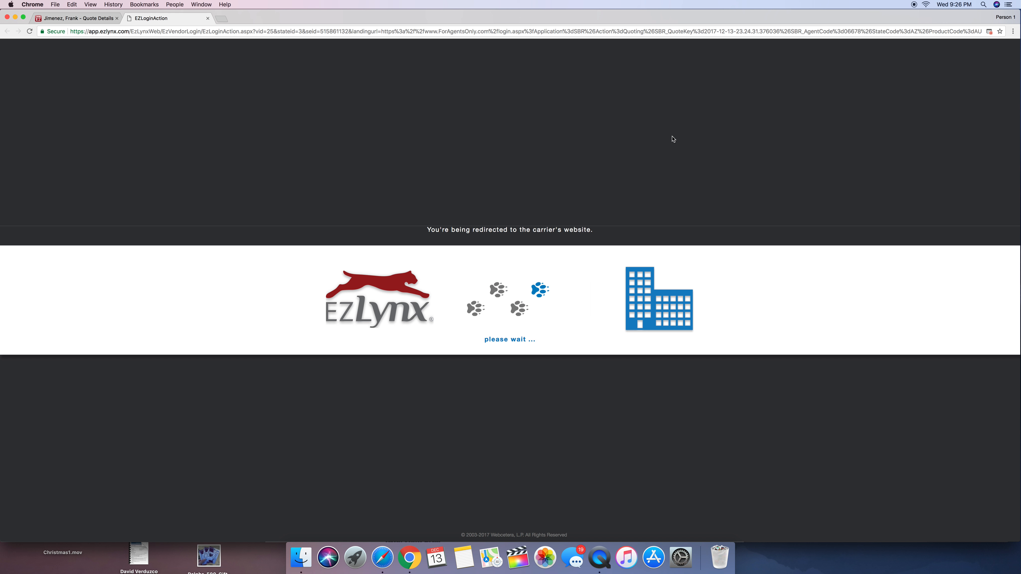
Set the browser to always allow pop-ups from app.ezlynx.com on the carrier redirect page
left_click(989, 32)
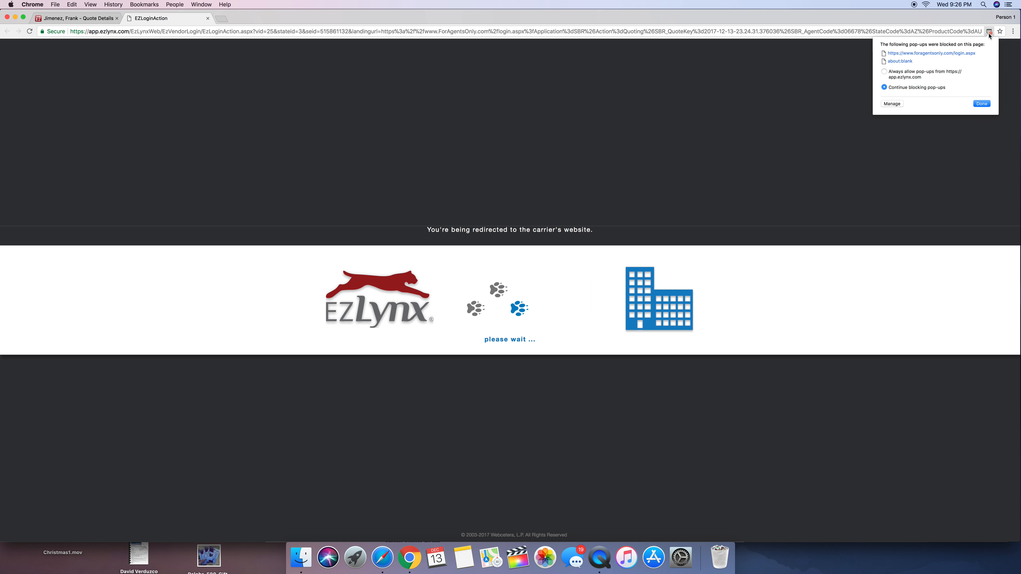
left_click(884, 71)
left_click(980, 103)
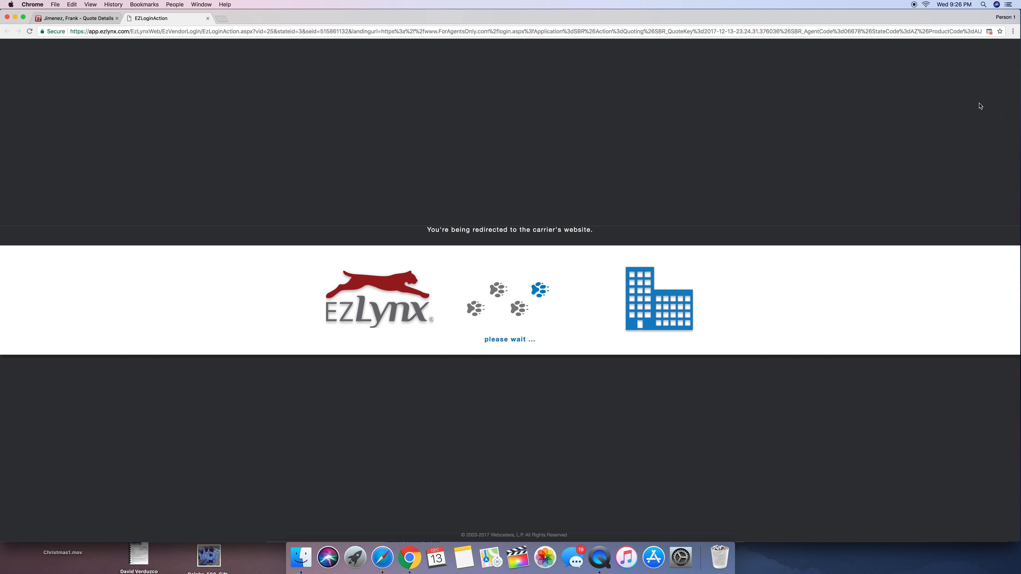
left_click(990, 33)
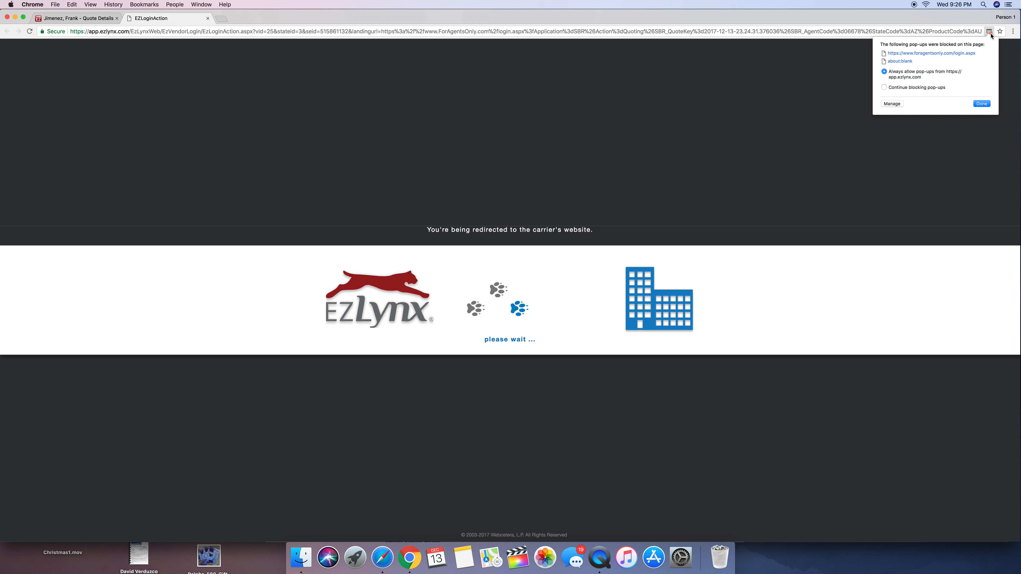
left_click(982, 104)
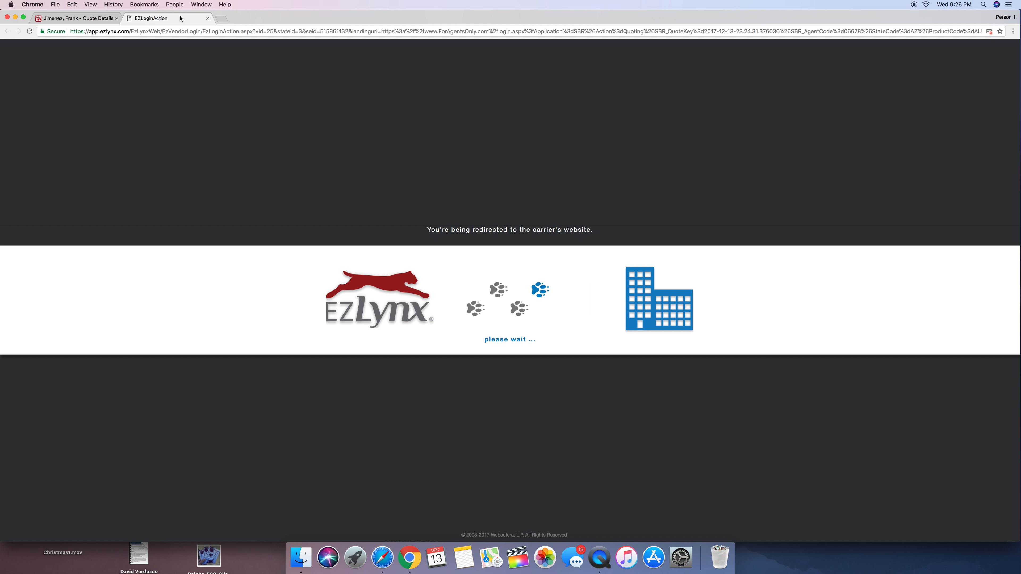
Go back to the applicant's quote details and relaunch the EZLogin for the standard Progressive quote
left_click(58, 19)
left_click(207, 18)
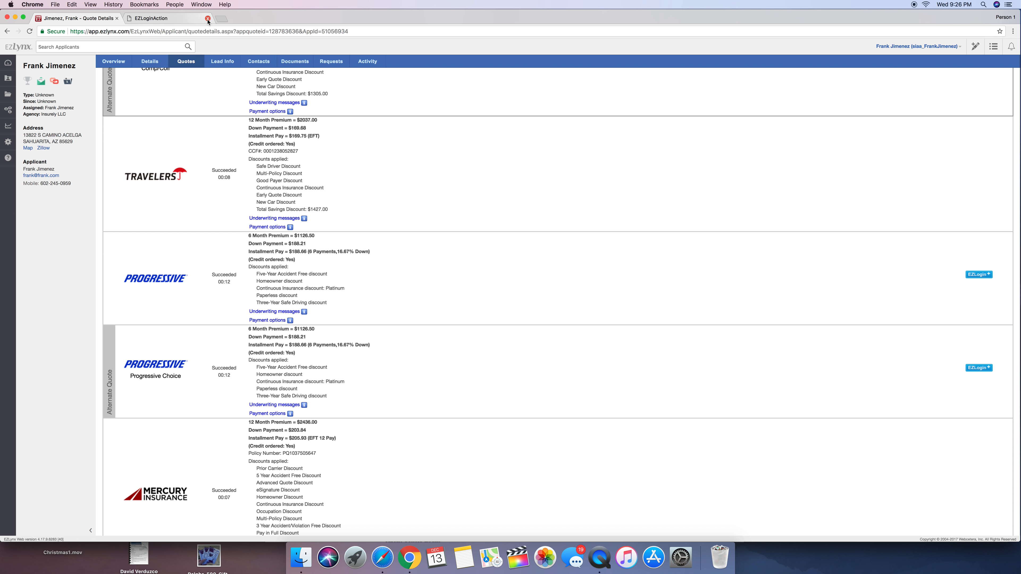
left_click(969, 275)
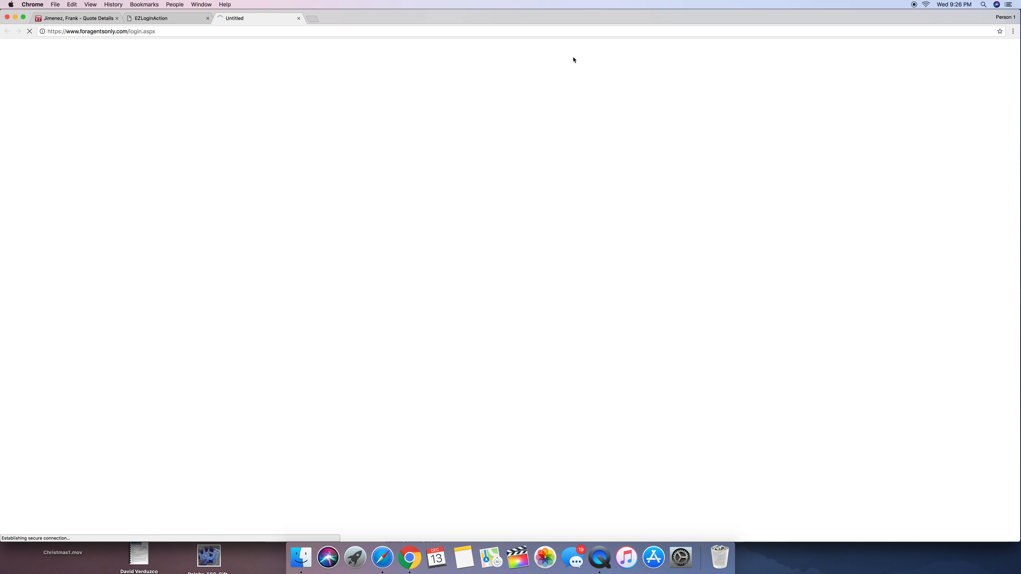
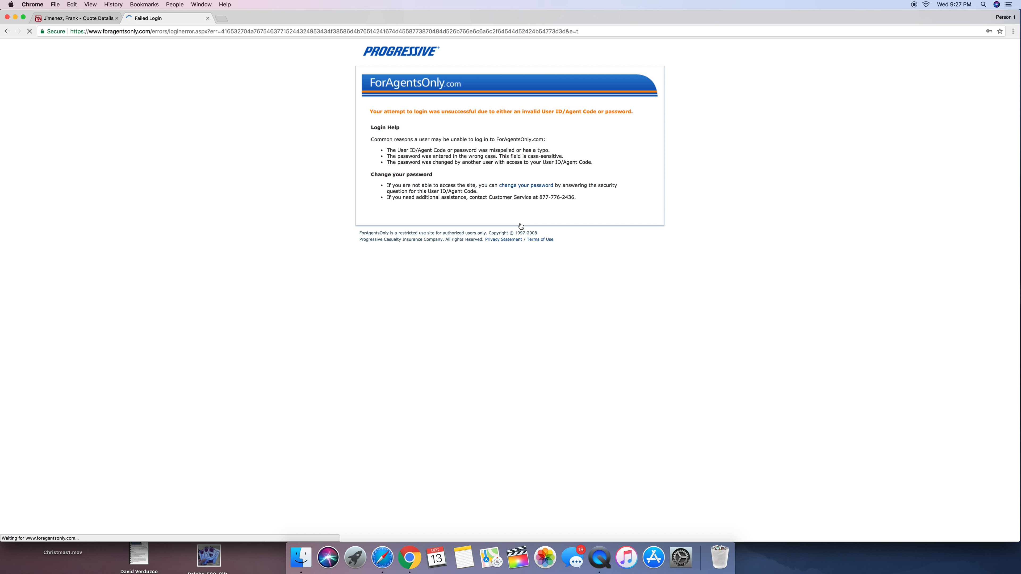
Retry the failed agent login on Progressive's ForAgentsOnly.com site
left_click(508, 213)
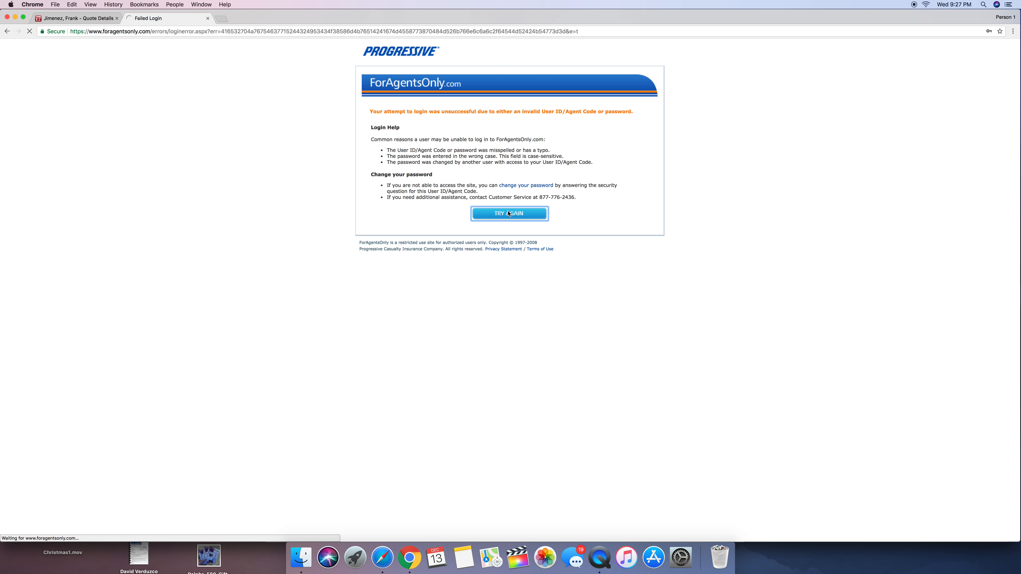
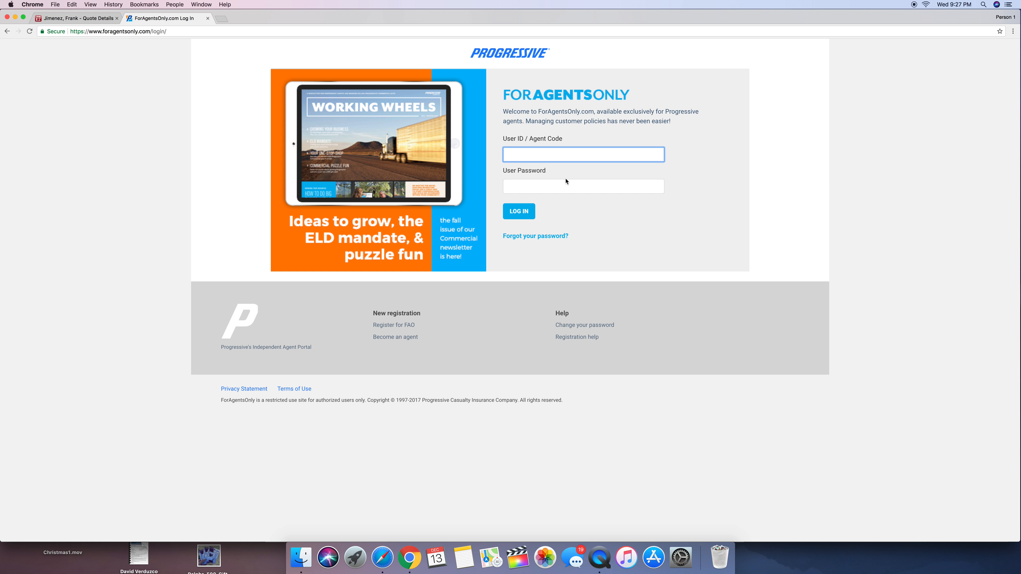
Try to log in to ForAgentsOnly.com with the agent code and user password, and open the change-password page
left_click(574, 157)
left_click(551, 169)
left_click(533, 191)
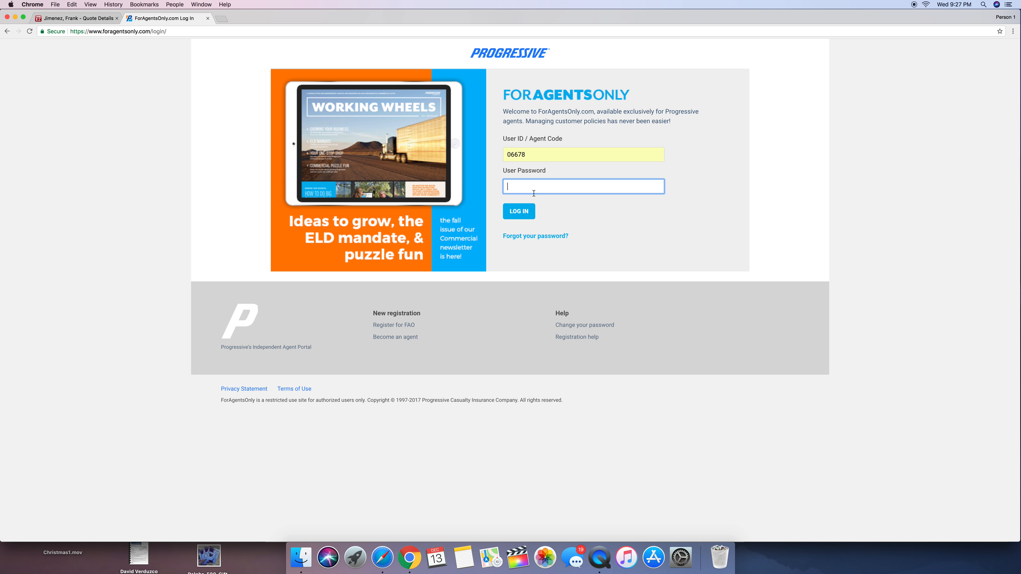
type("••••••••")
key("Return")
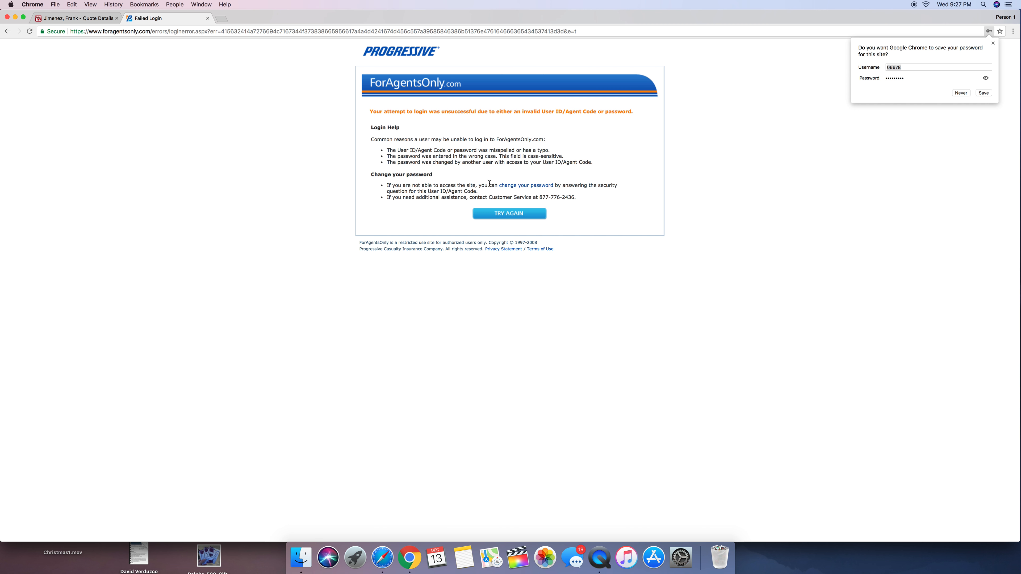
left_click(534, 187)
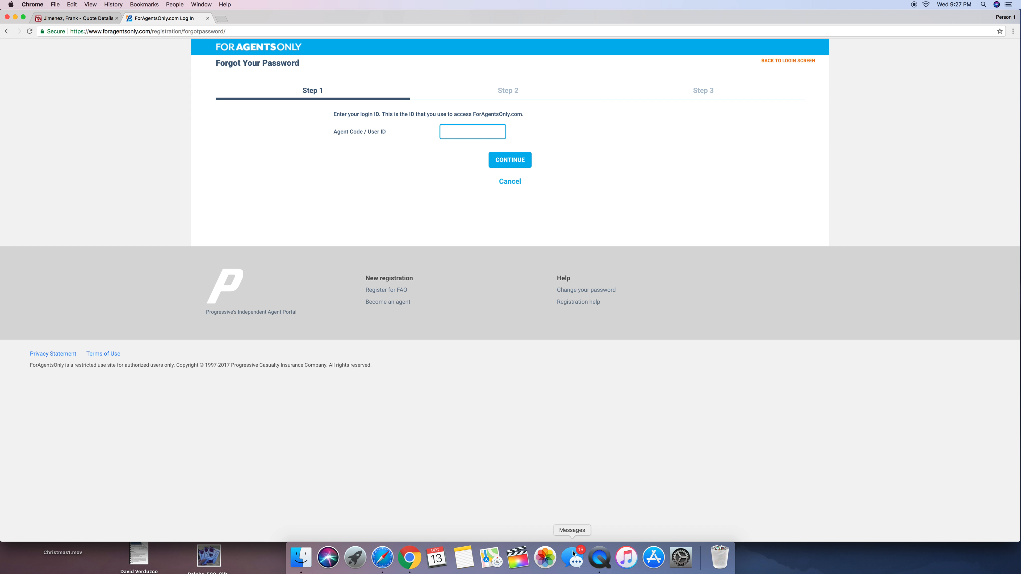
Switch back to the EZLynx quote details and examine each carrier's premium, discounts and status, including the failed and waiting carriers
left_click(414, 561)
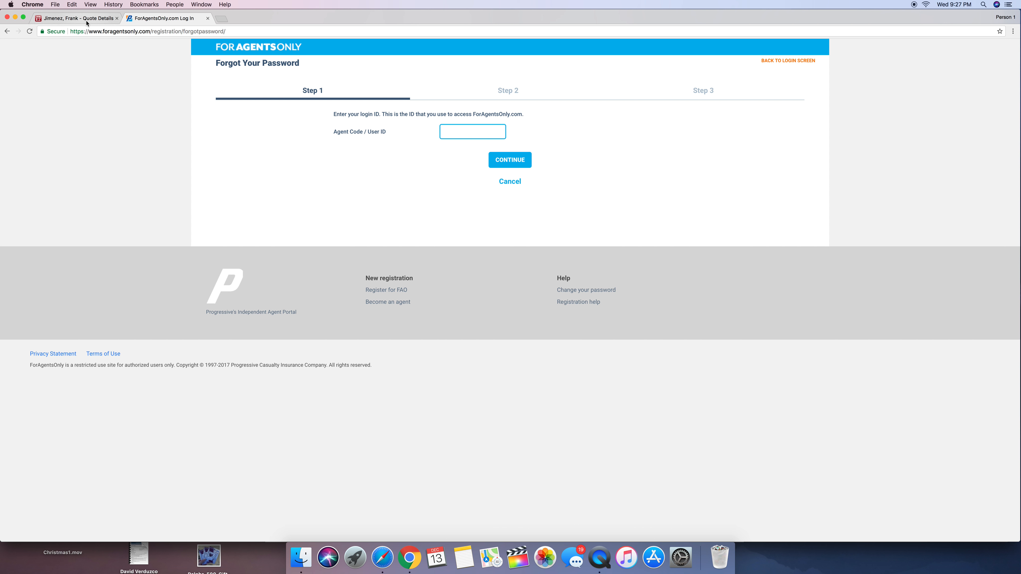
left_click(74, 18)
scroll(201, 228, "up", 10)
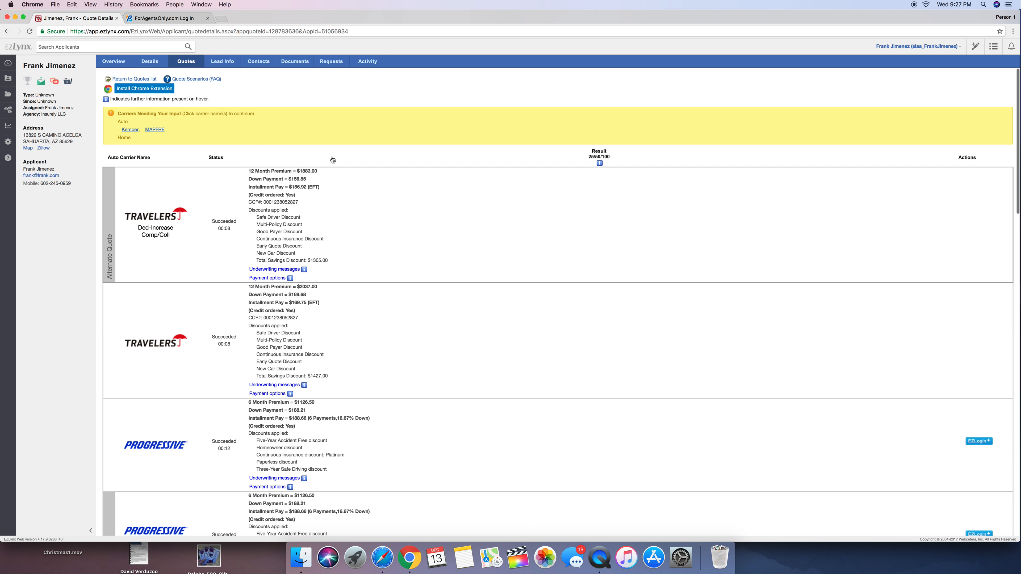
scroll(330, 160, "down", 15)
scroll(423, 233, "up", 15)
scroll(273, 223, "down", 12)
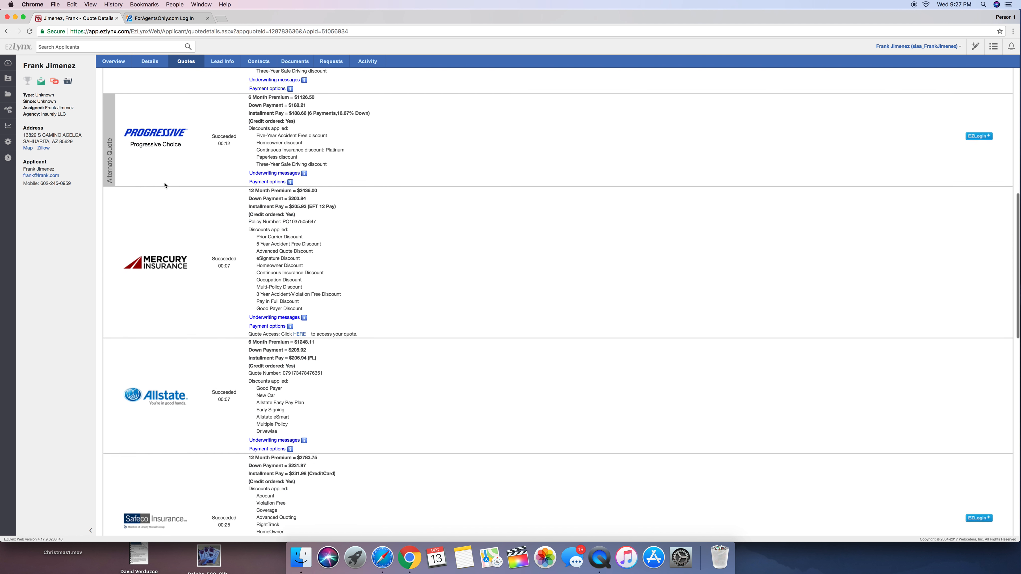
scroll(182, 209, "down", 10)
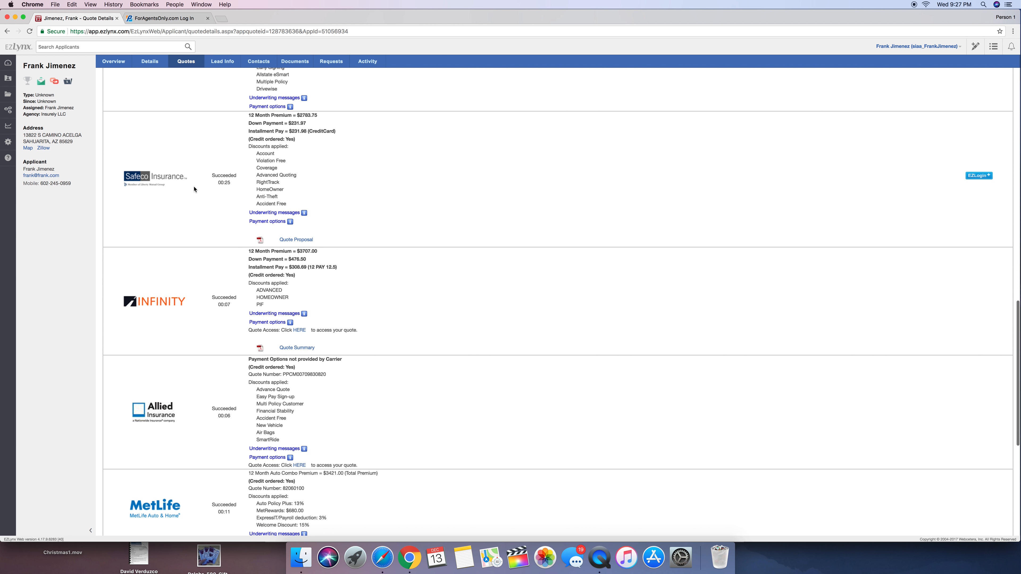
scroll(197, 268, "down", 3)
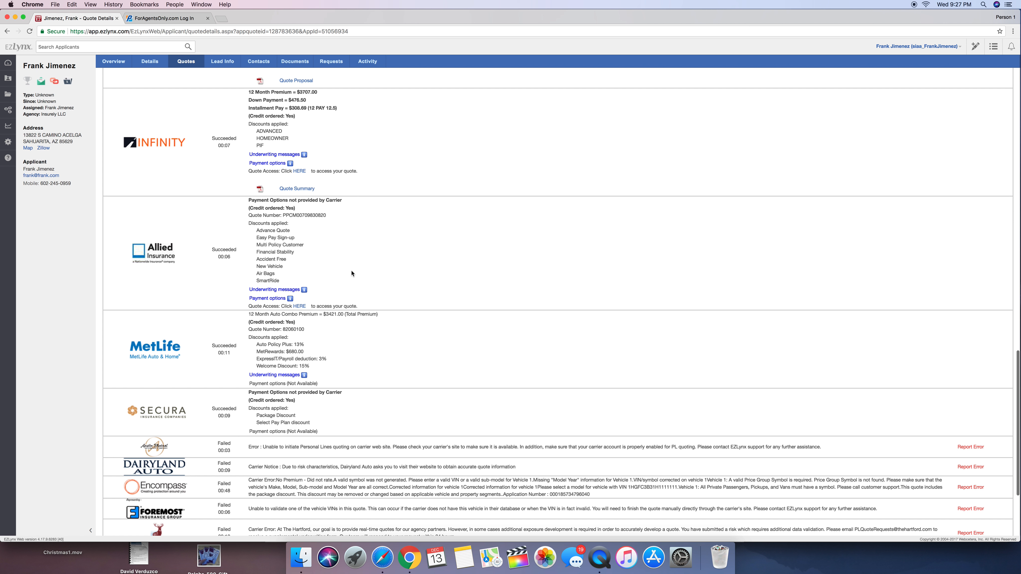
scroll(355, 282, "down", 3)
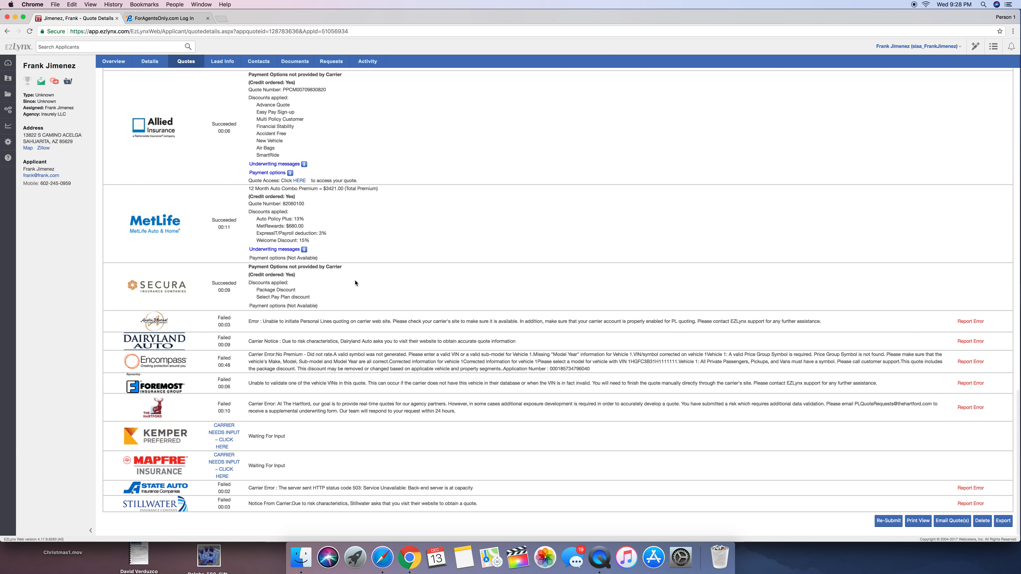
scroll(355, 283, "up", 15)
scroll(355, 283, "up", 3)
scroll(330, 293, "down", 10)
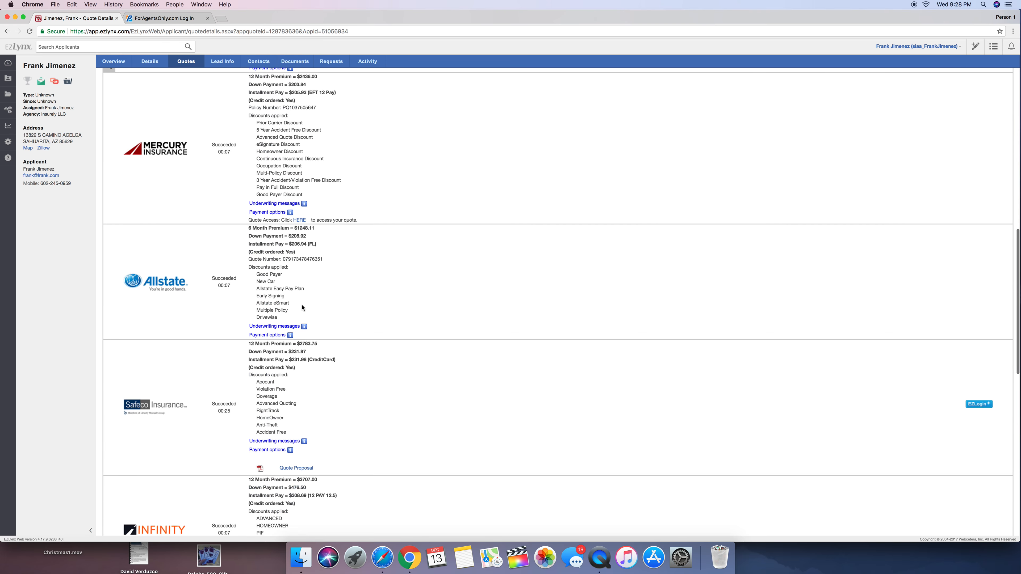
scroll(302, 308, "down", 7)
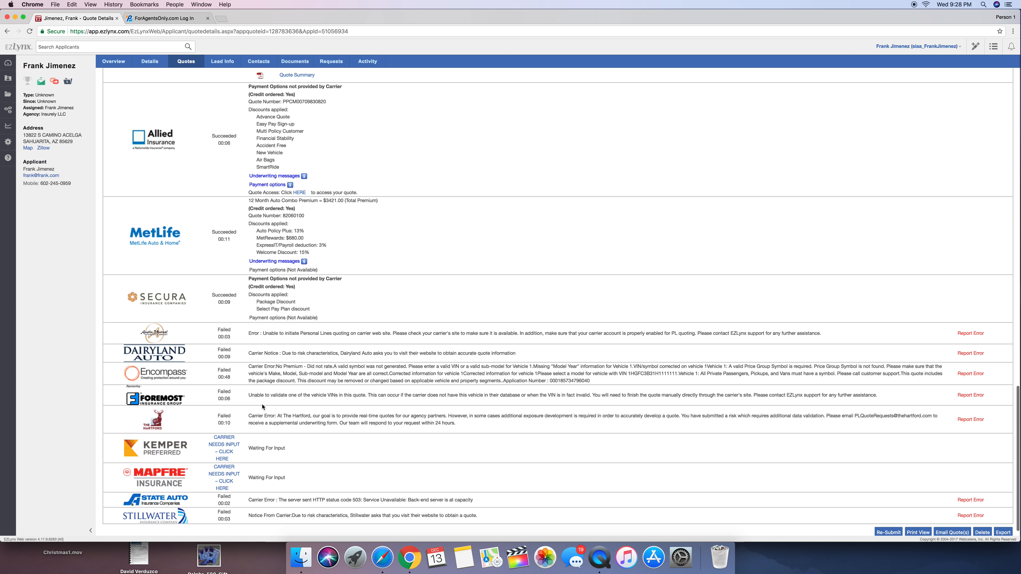
scroll(262, 407, "down", 1)
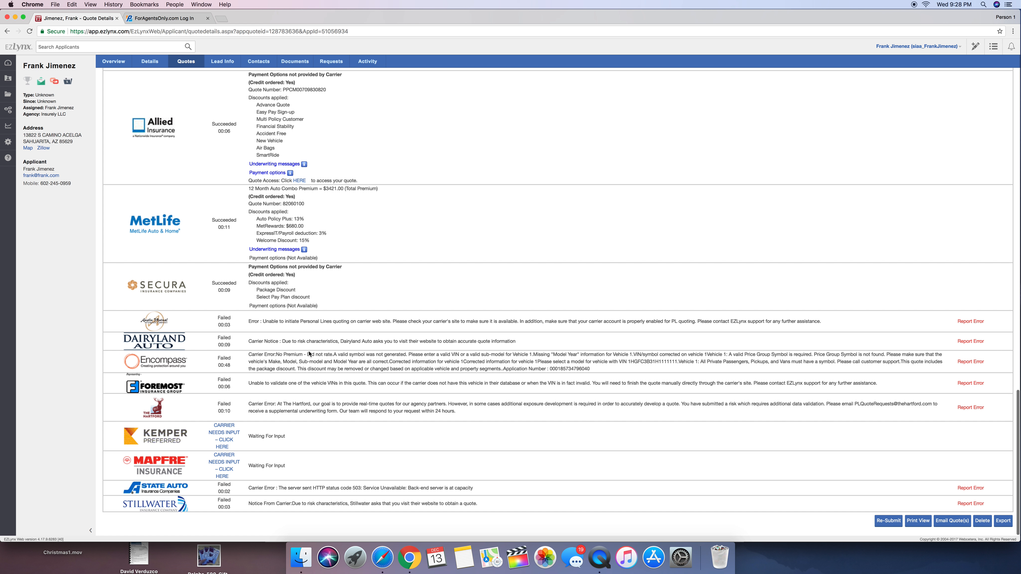
scroll(309, 354, "up", 20)
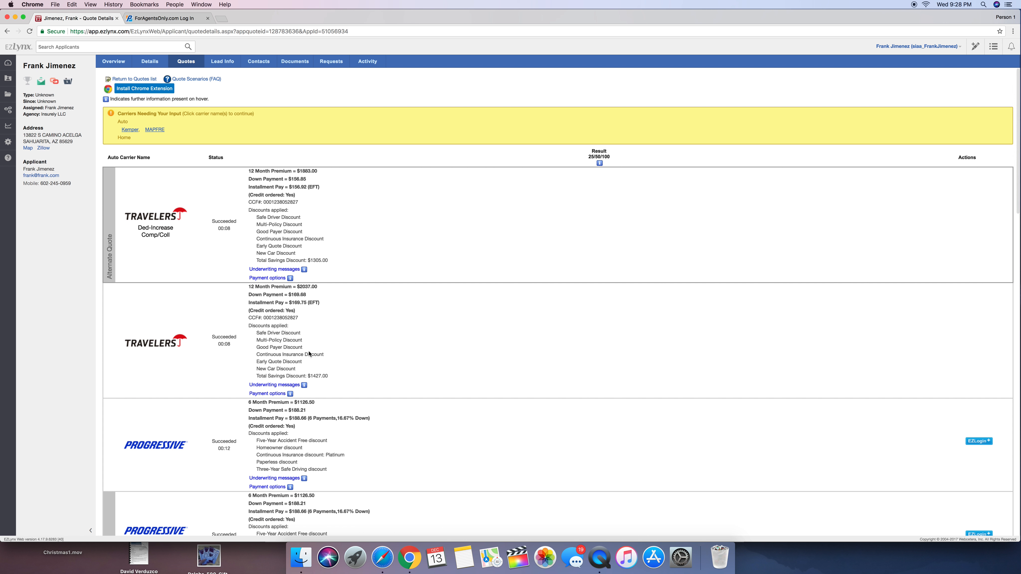